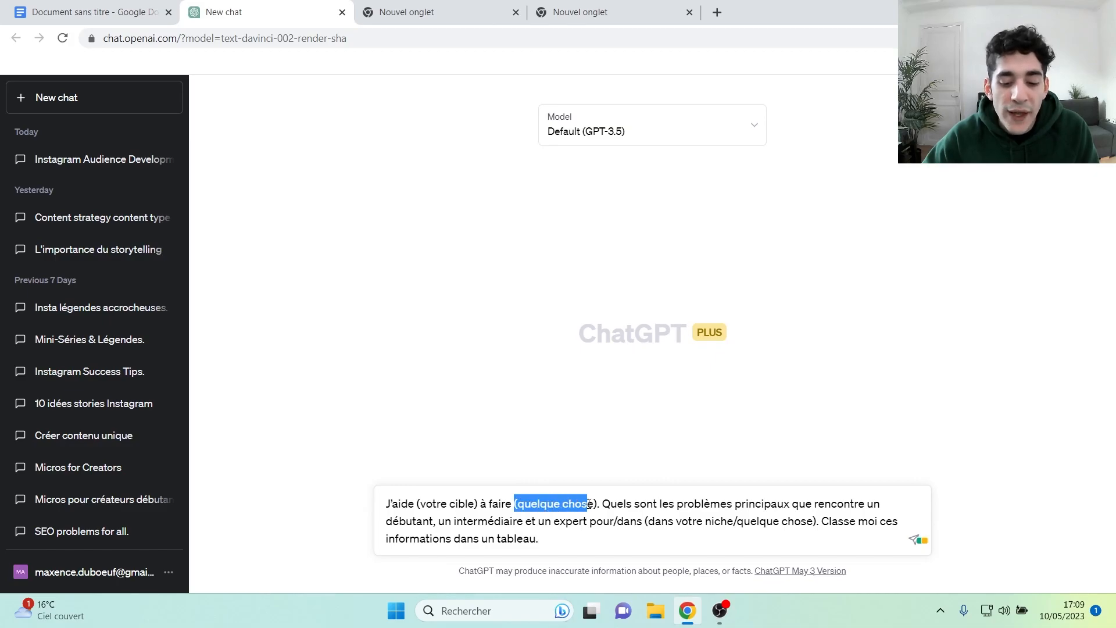
- Replace the "(votre cible)" placeholder in the prompt with "ENtrepreneur du web"
click(570, 544)
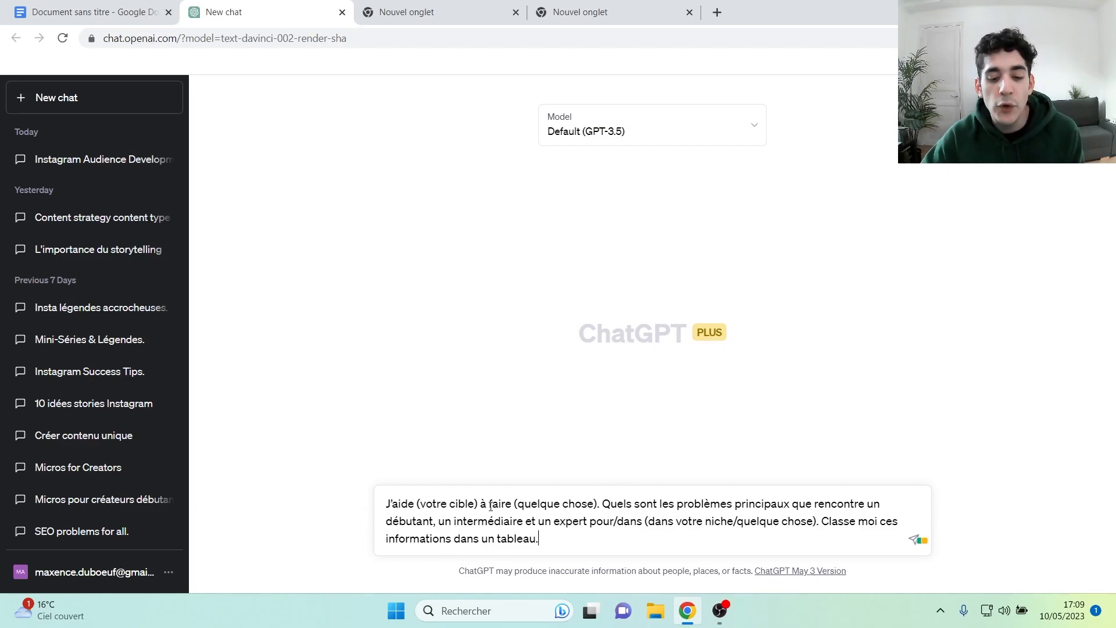
drag(479, 504, 417, 503)
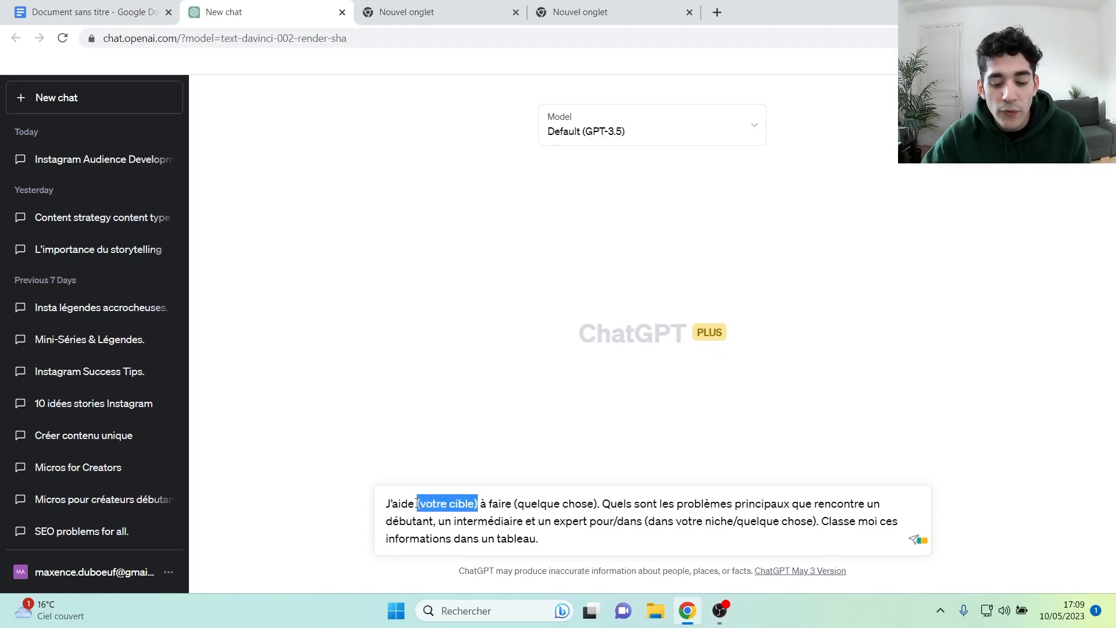
text(EN)
key(Caps_Lock)
text(t)
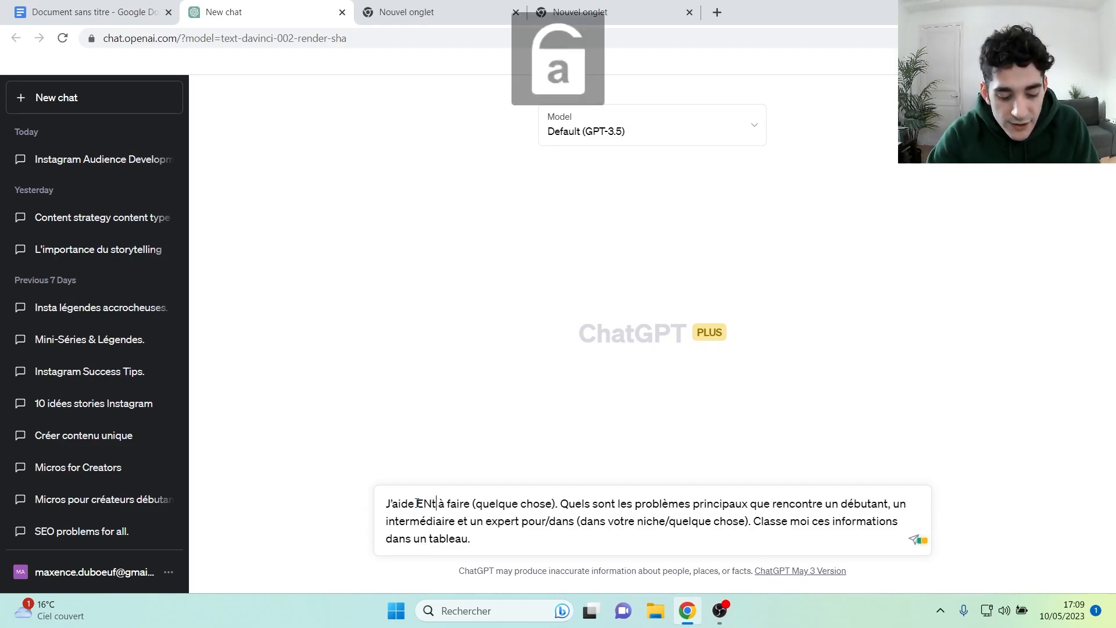
text(repreneur du web)
- Replace the "(quelque chose)" placeholder in the prompt's first sentence with "développer leur compte Instagram"
drag(566, 504, 648, 503)
drag(534, 504, 646, 503)
text(développer leur compte Instagram)
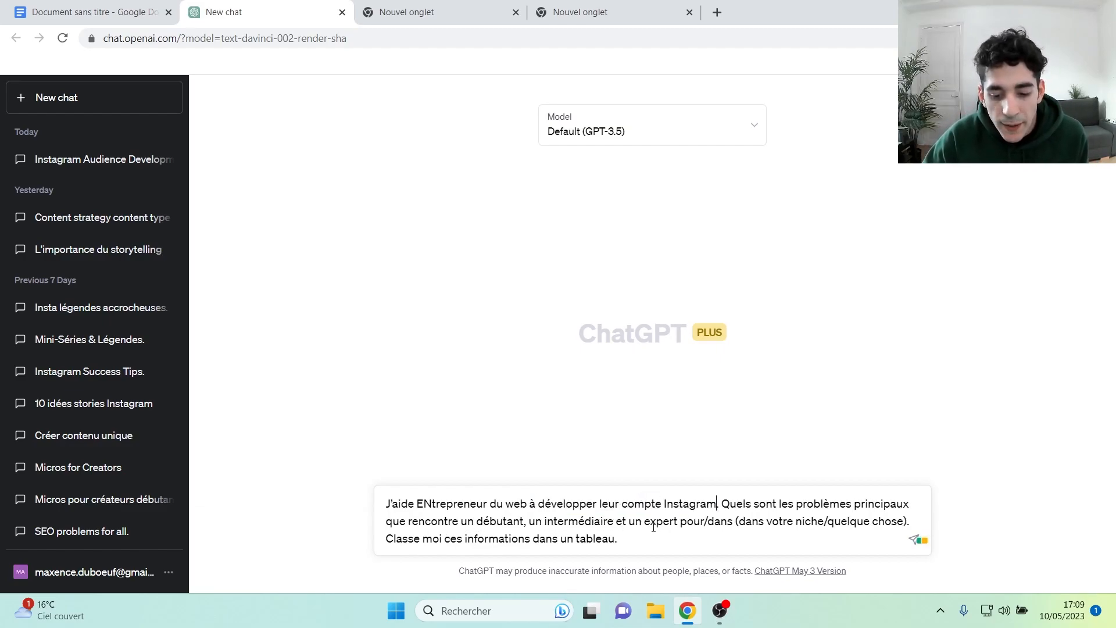
- Replace "/dans (dans votre niche/quelque chose)" after "pour" with "developper leur compte instagram" and send the prompt
drag(704, 522, 908, 521)
key(BackSpace)
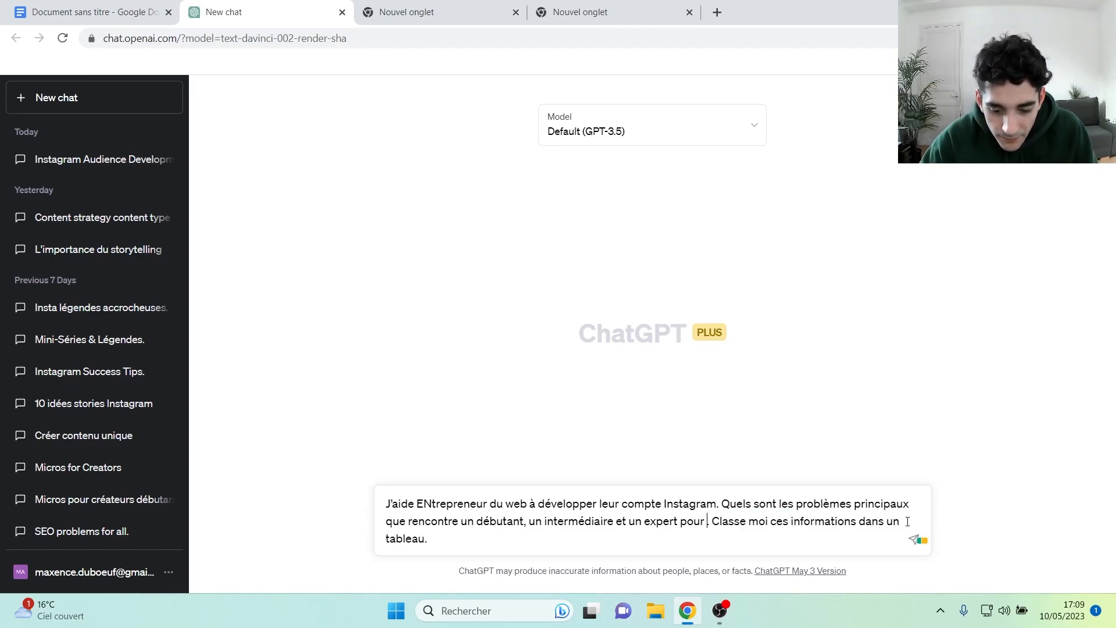
text(developper leur compte instagram)
key(Return)
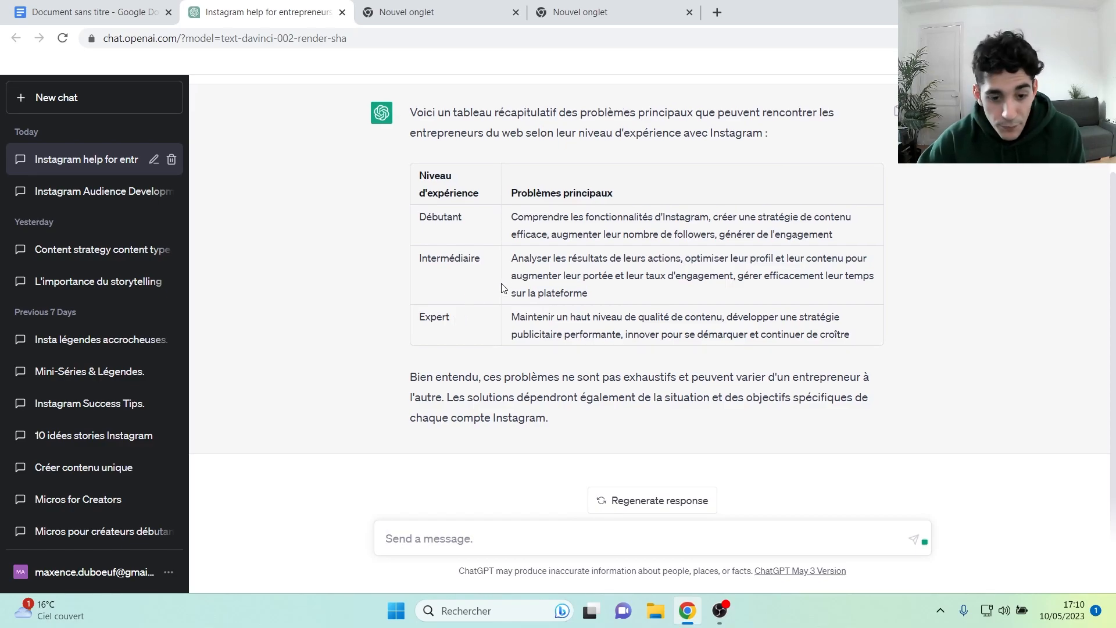
- Review the answer's table of main problems by experience level, from Débutant and Intermédiaire to Expert
scroll(506, 289, up, 3)
scroll(672, 379, down, 2)
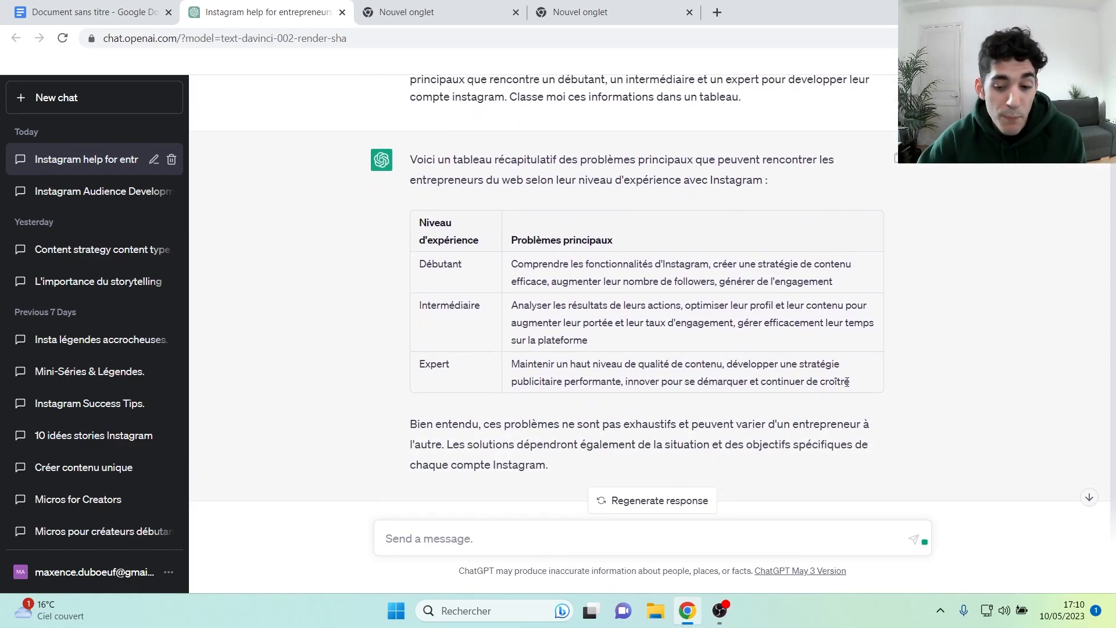
drag(466, 265, 409, 265)
click(489, 312)
drag(486, 307, 417, 307)
click(434, 334)
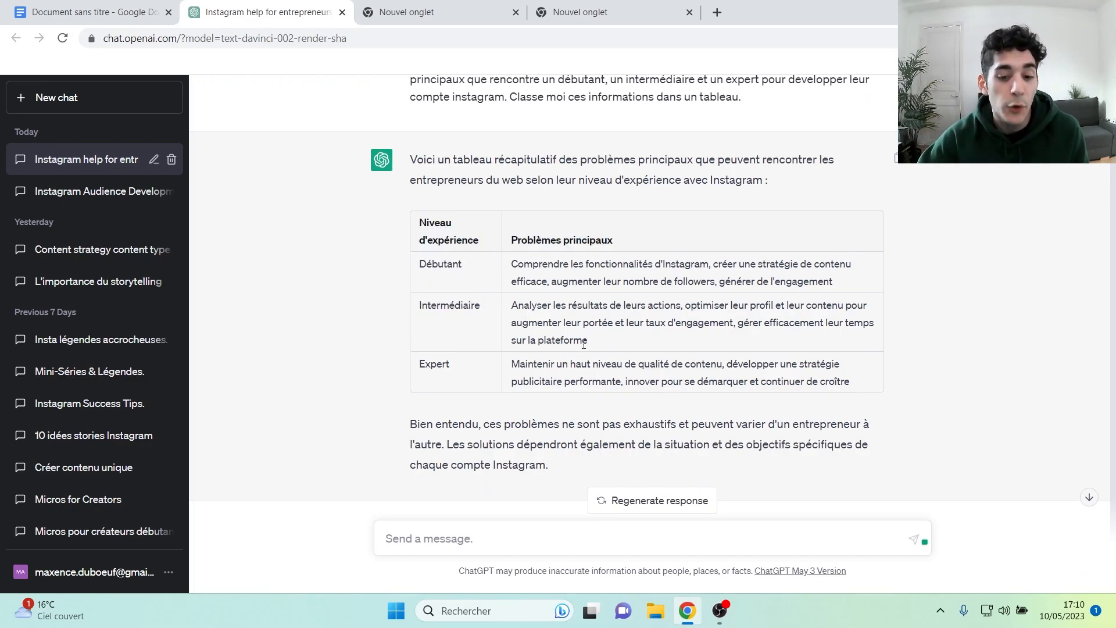
scroll(583, 343, down, 1)
- Copy prompt 2 from the Google Docs document and paste it into the ChatGPT message box
click(112, 7)
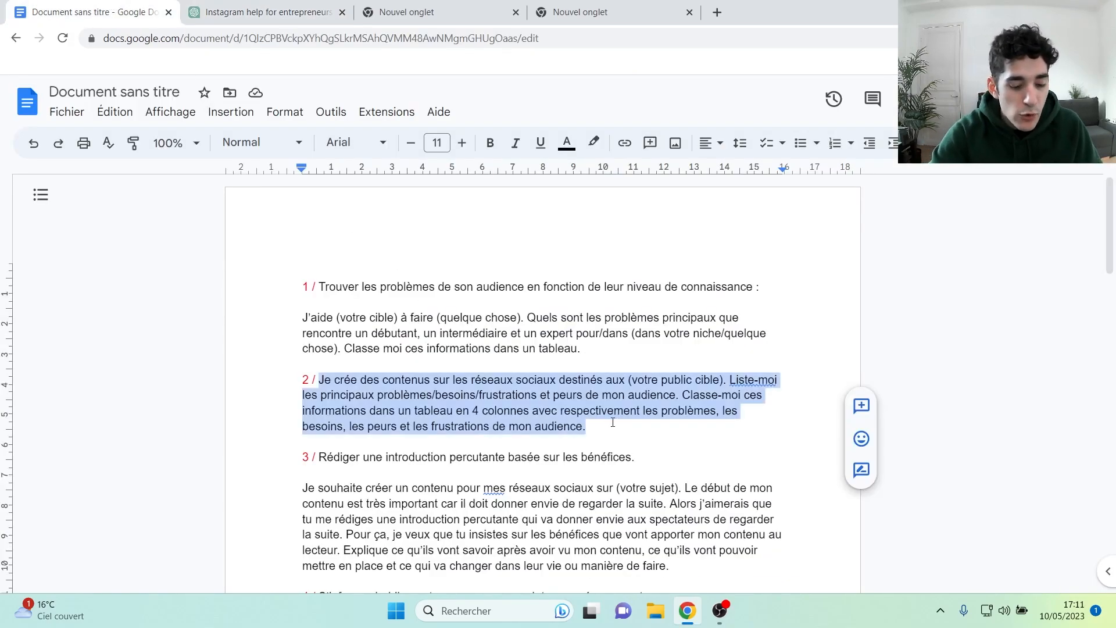
key(ctrl+c)
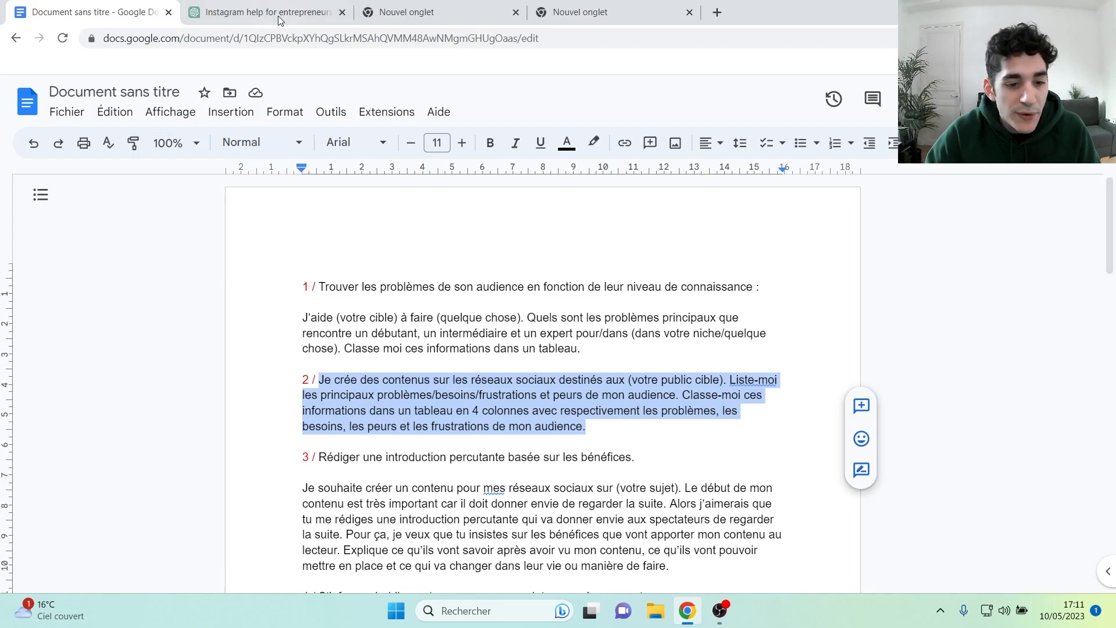
key(ctrl+Tab)
click(431, 530)
key(ctrl+v)
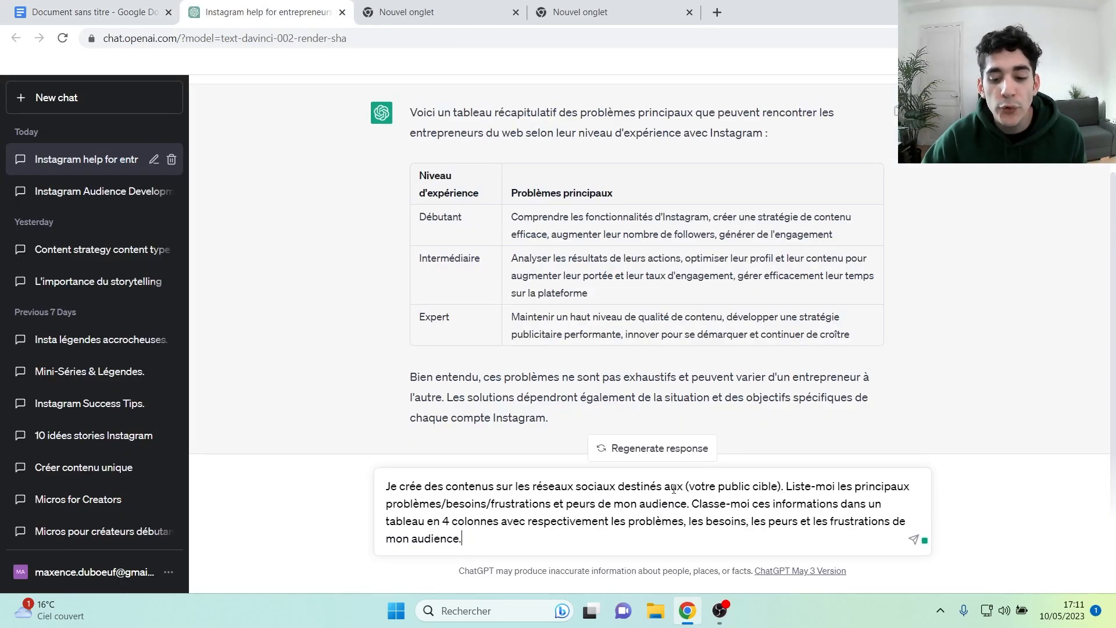
- Replace "(votre public cible)" in the prompt with "entrepreneur du web" and send it
drag(685, 487, 782, 484)
text(entreprene)
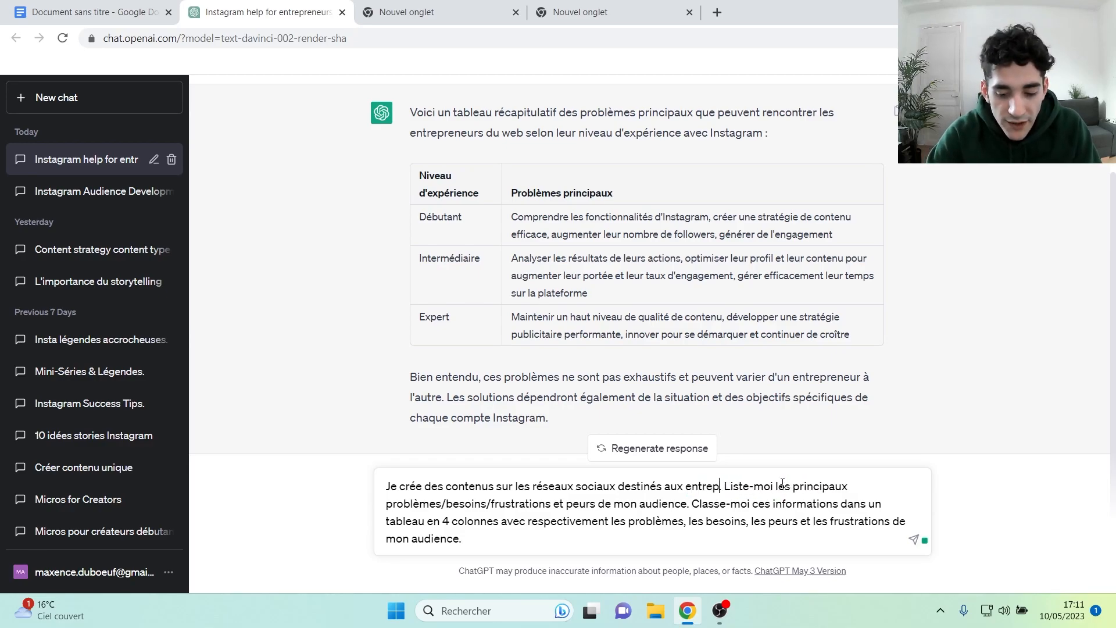
text(ur du web)
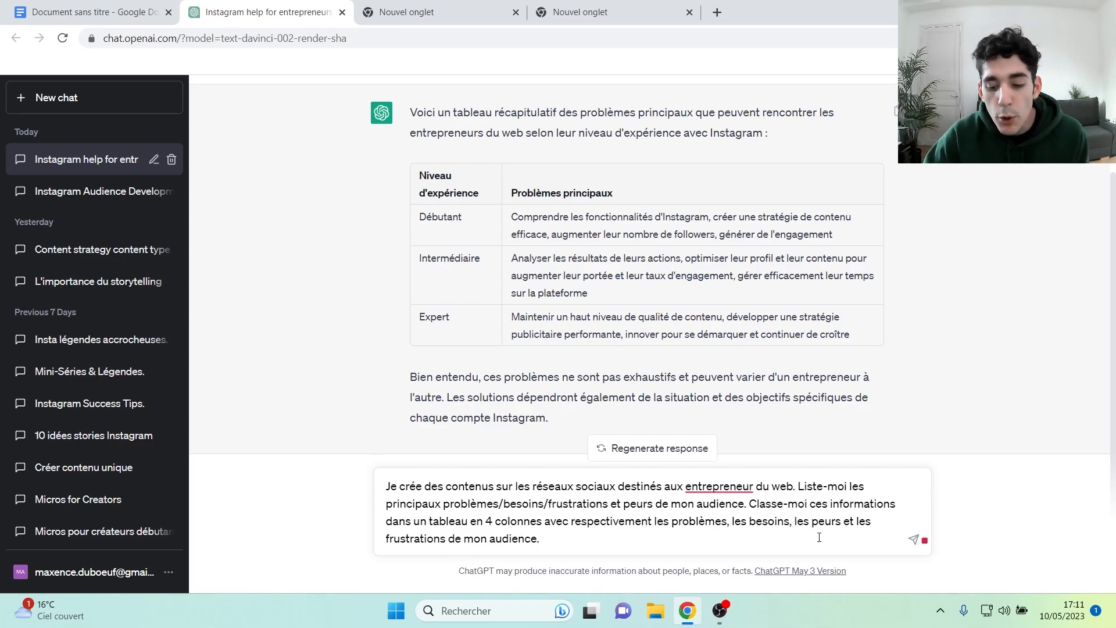
key(Return)
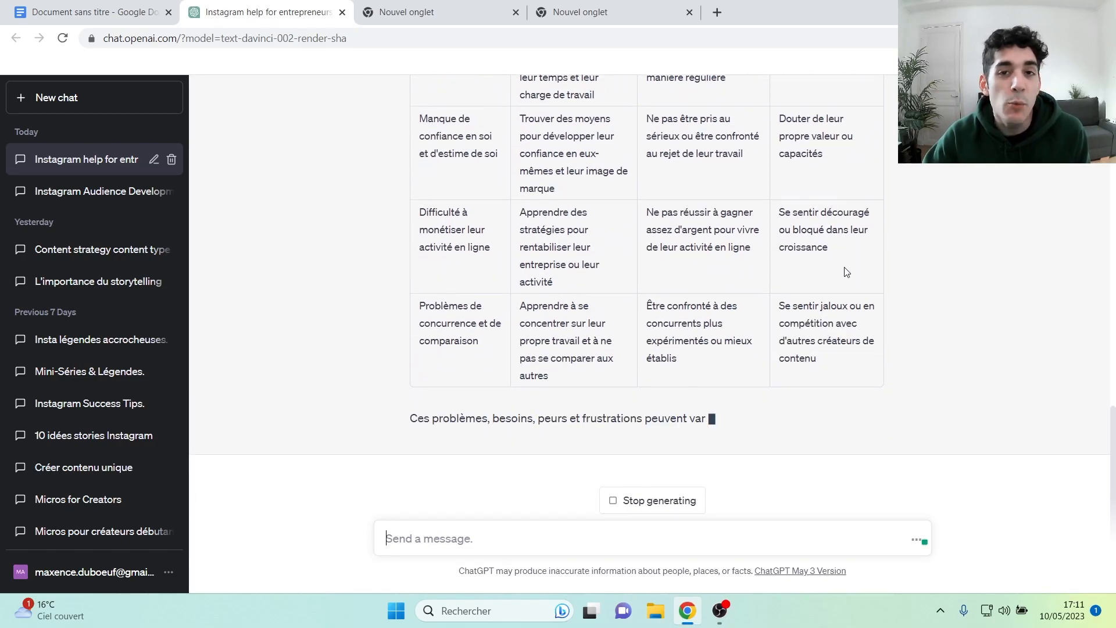
- Examine the generated table's Problèmes, Besoins, Peurs and Frustrations columns for the audience
scroll(846, 271, up, 6)
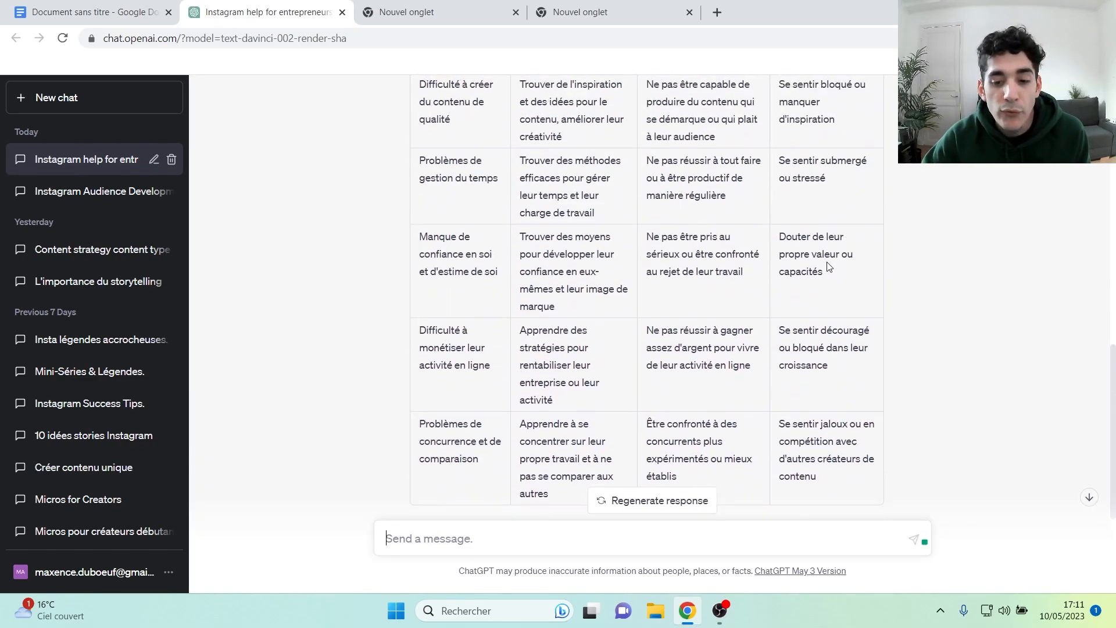
drag(860, 149, 391, 137)
click(351, 140)
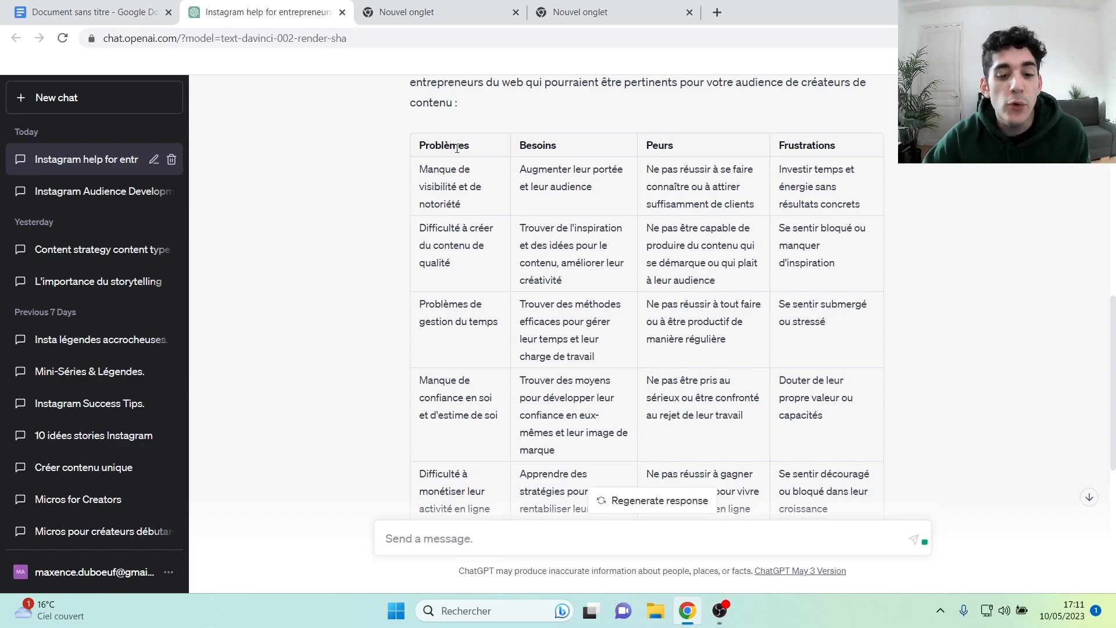
drag(480, 149, 415, 149)
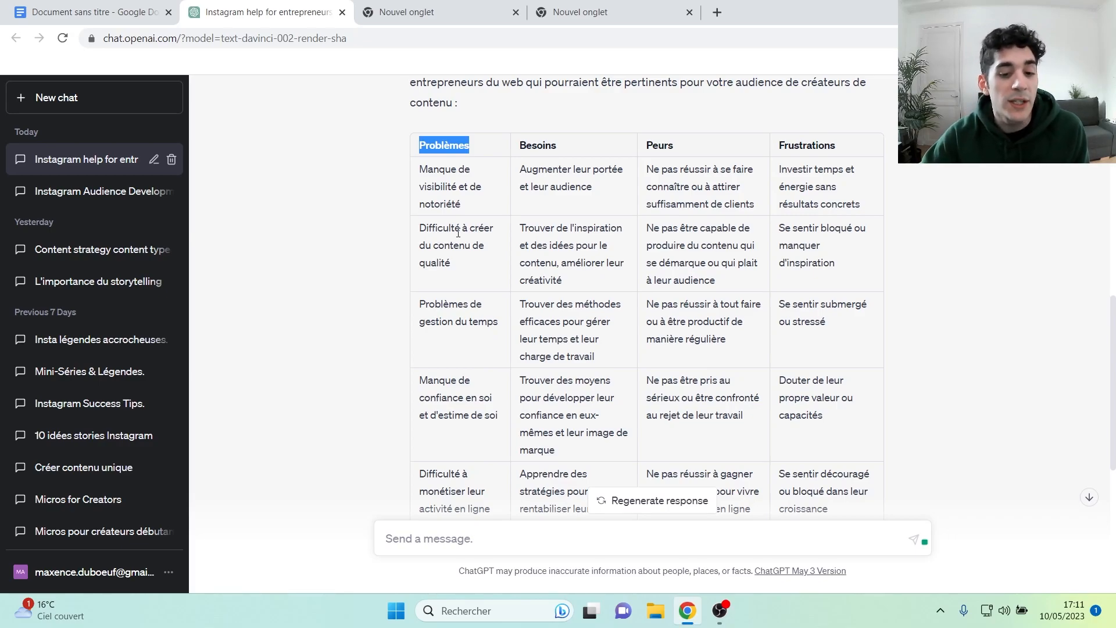
click(483, 210)
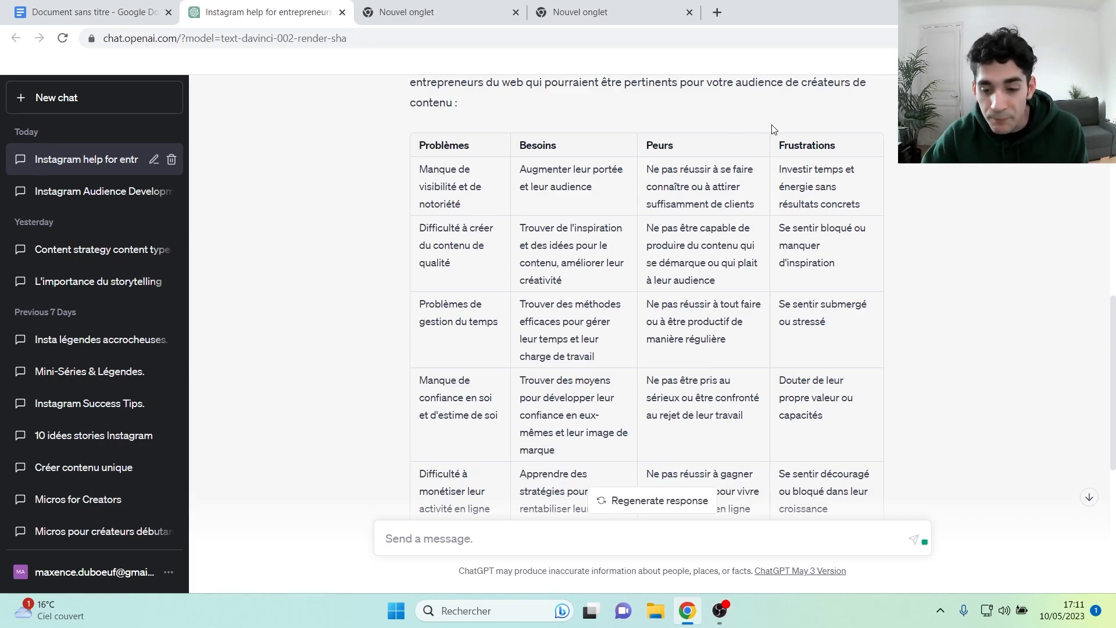
drag(850, 145, 772, 146)
click(842, 211)
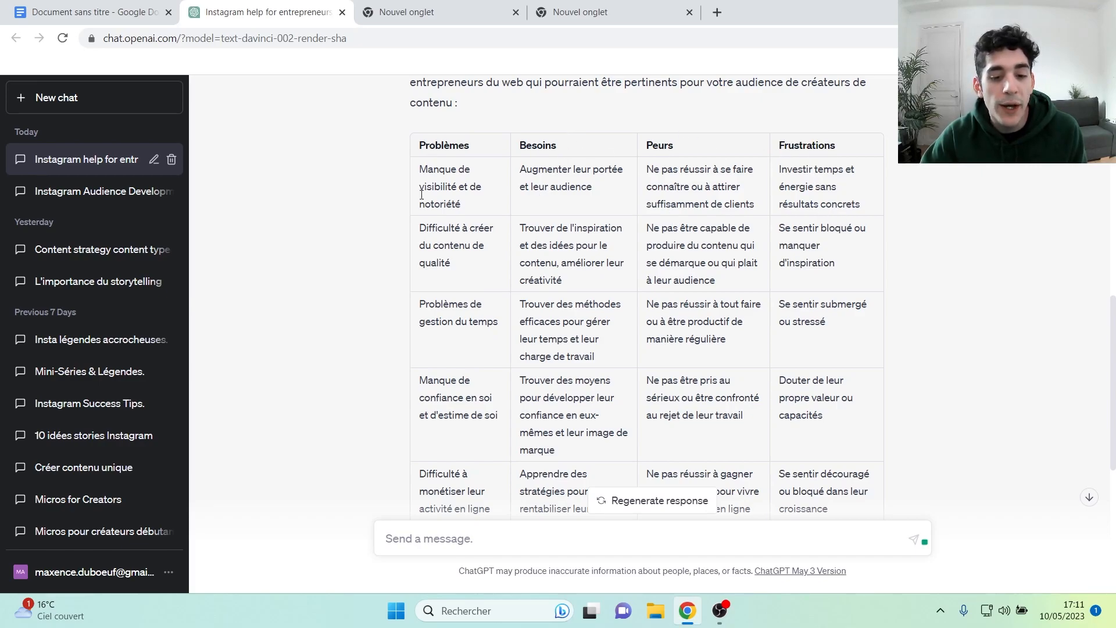
scroll(678, 315, down, 4)
scroll(620, 360, up, 10)
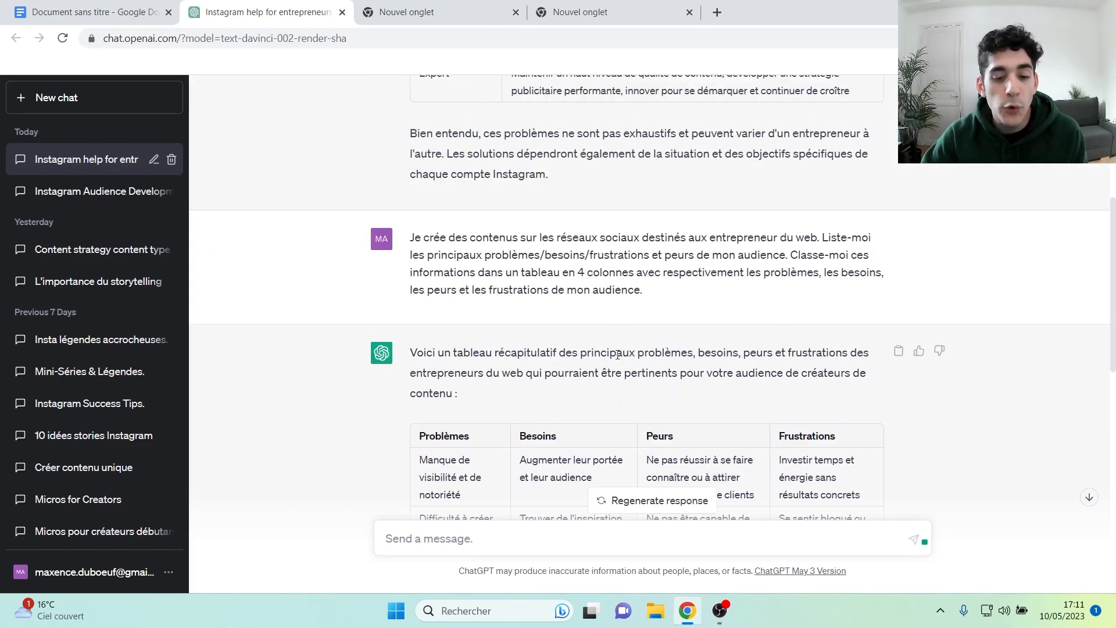
- Copy the text of prompt 3 about a punchy introduction from Google Docs and paste it into the ChatGPT message box
key(ctrl+shift+Tab)
scroll(310, 436, down, 1)
drag(302, 415, 677, 494)
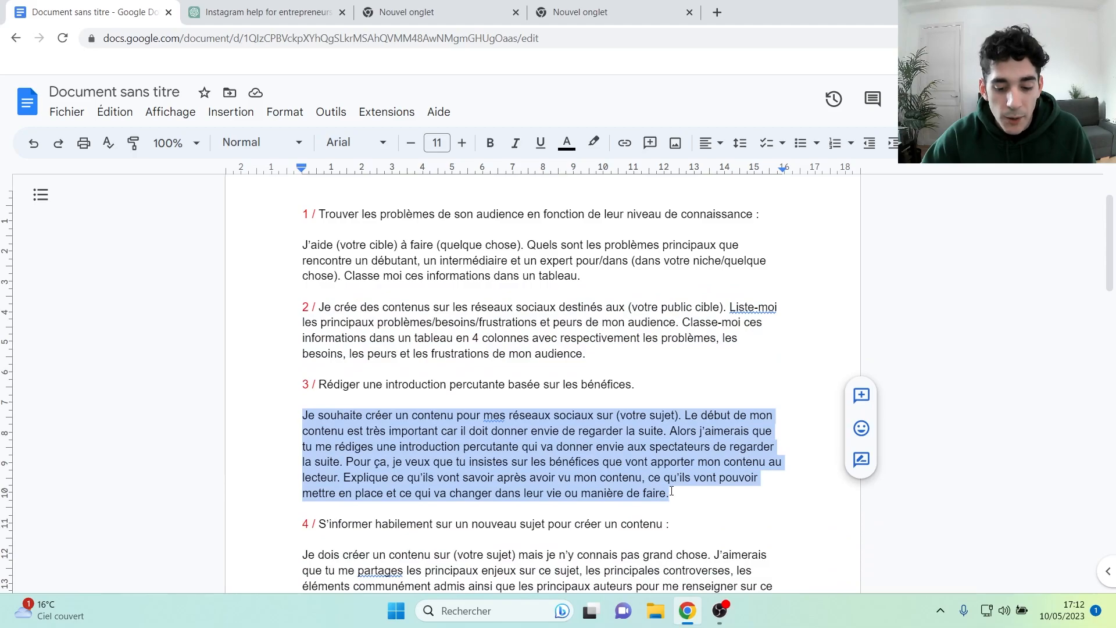
click(287, 18)
key(ctrl+v)
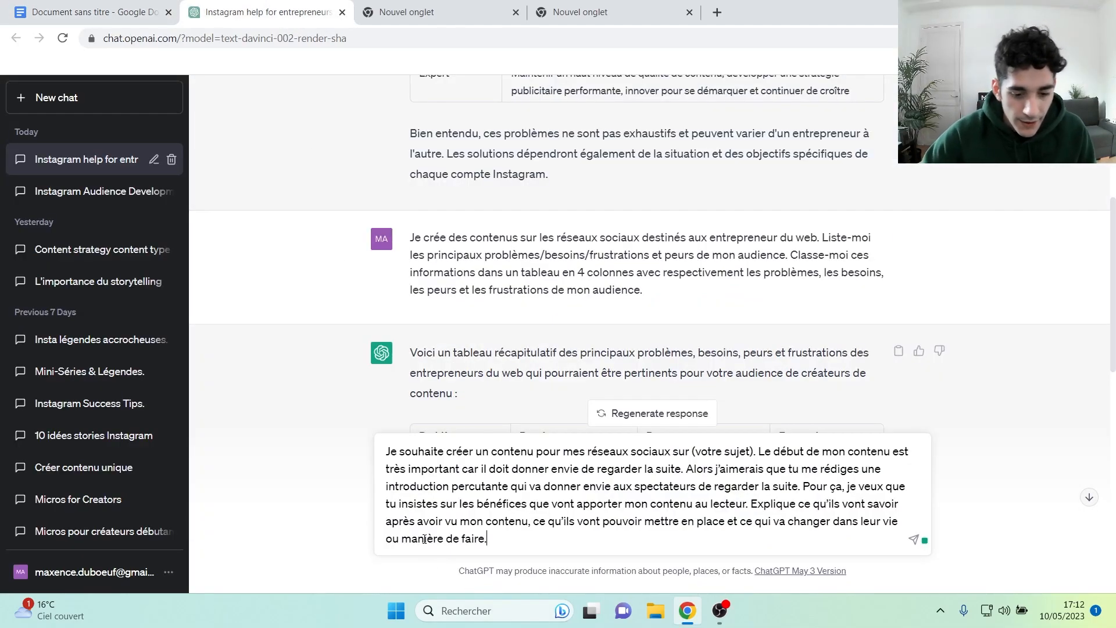
- Replace "(votre sujet)" in the prompt with "comment développer son compte Instagram", copied from the Google search box in the other tab
drag(690, 451, 754, 451)
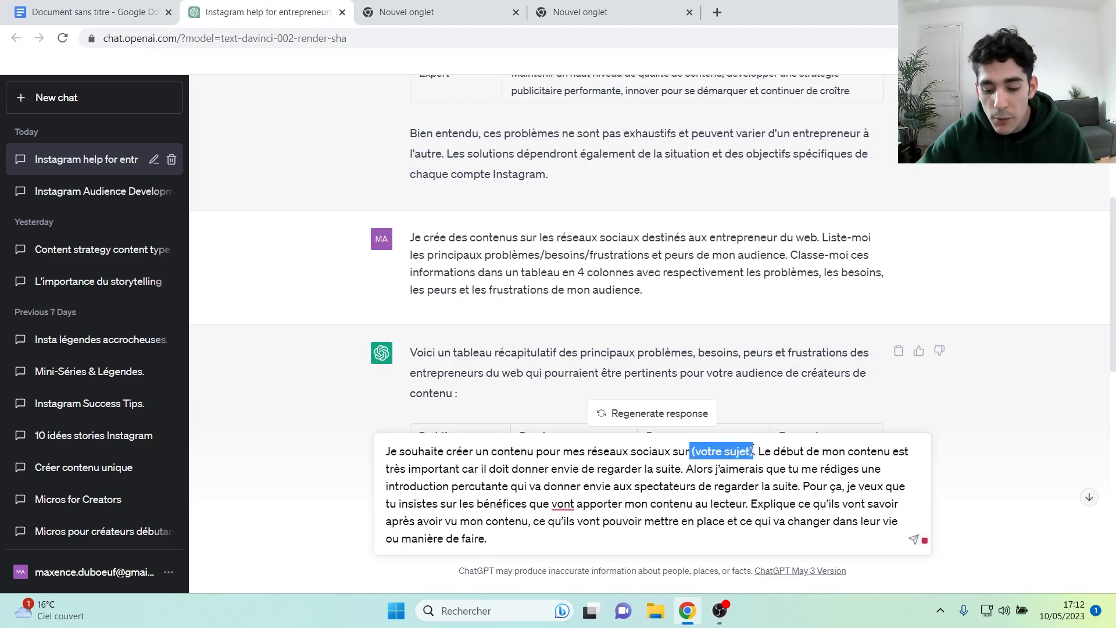
key(BackSpace)
click(390, 11)
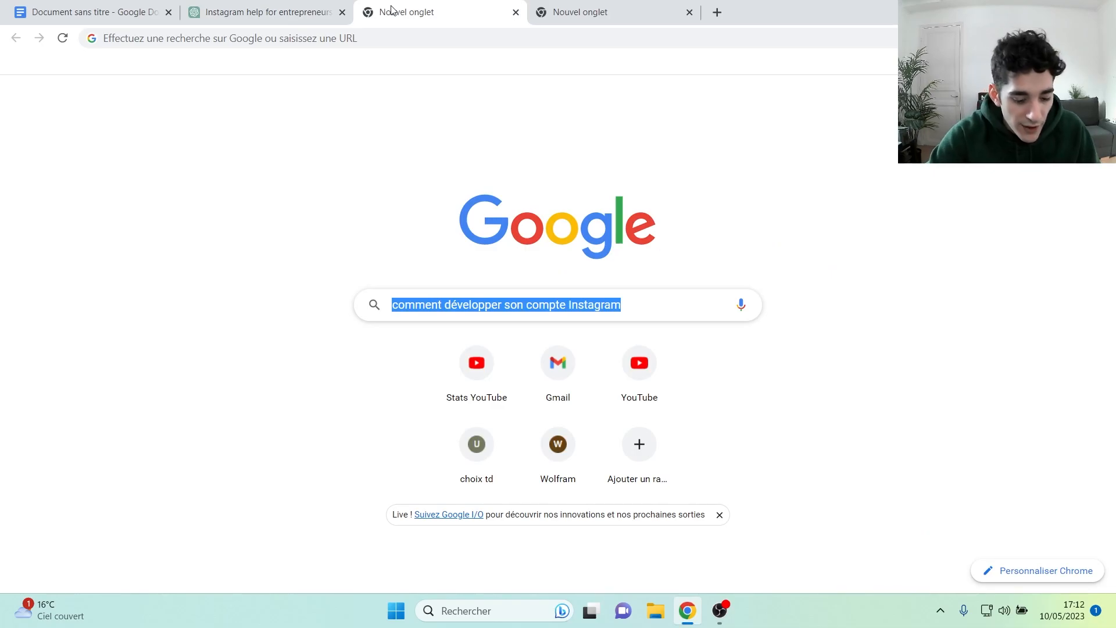
key(ctrl+c)
click(222, 8)
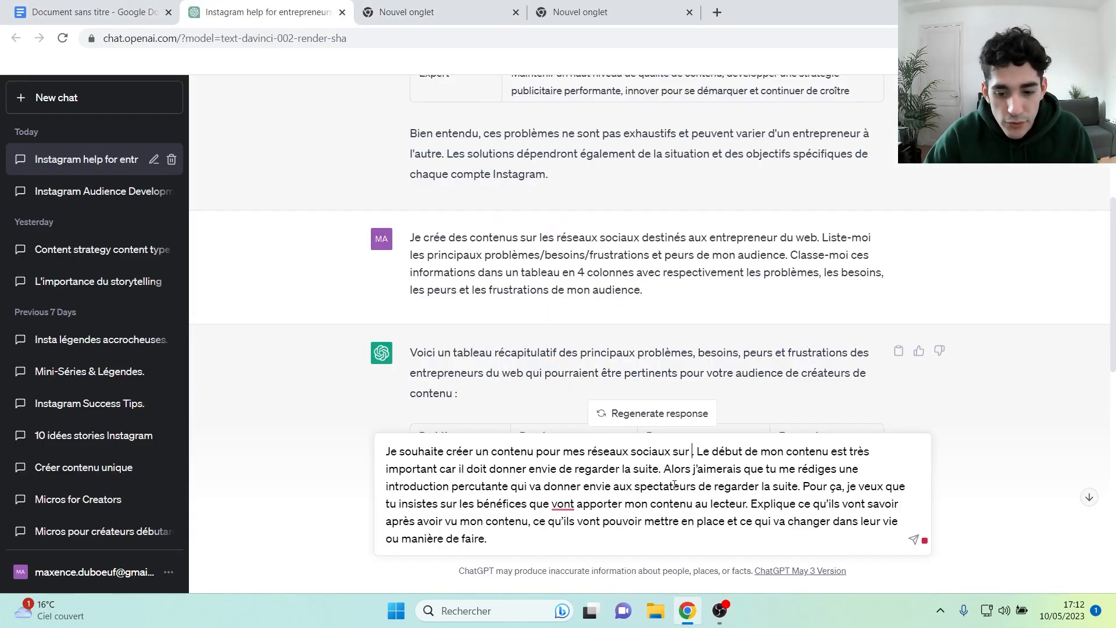
key(ctrl+v)
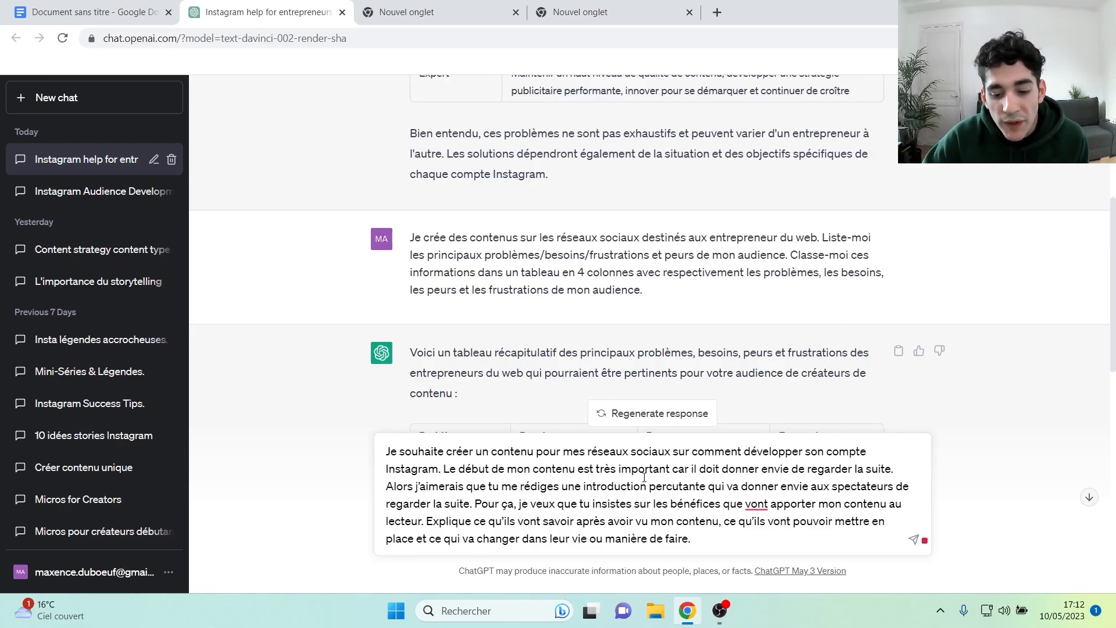
text(.)
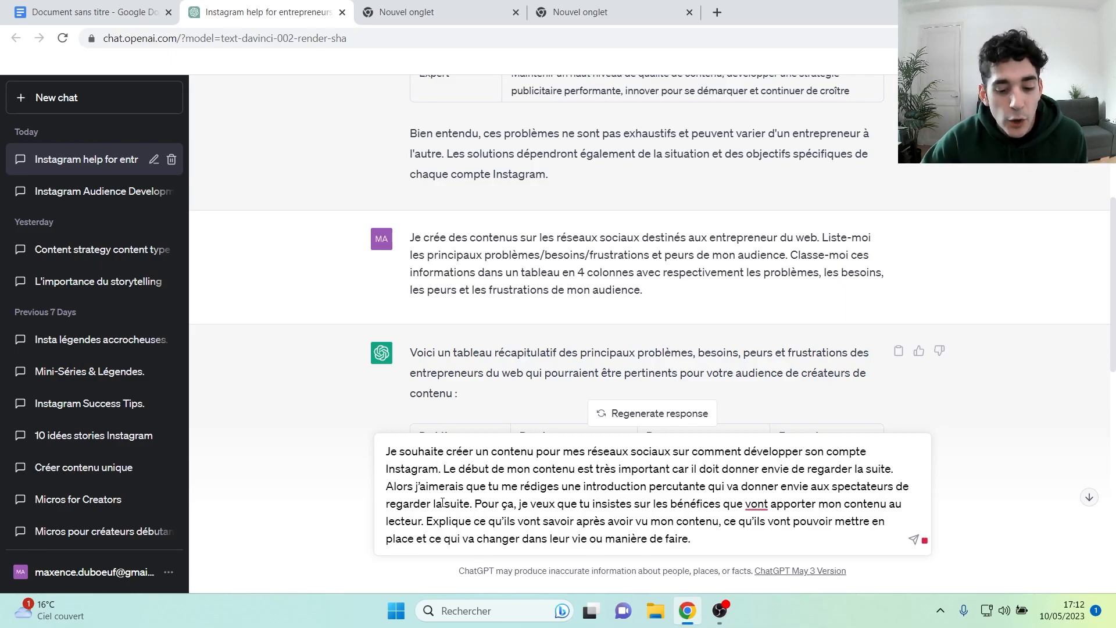
- Check the prompt's wording about "bénéfices" and send the introduction request
drag(670, 504, 721, 508)
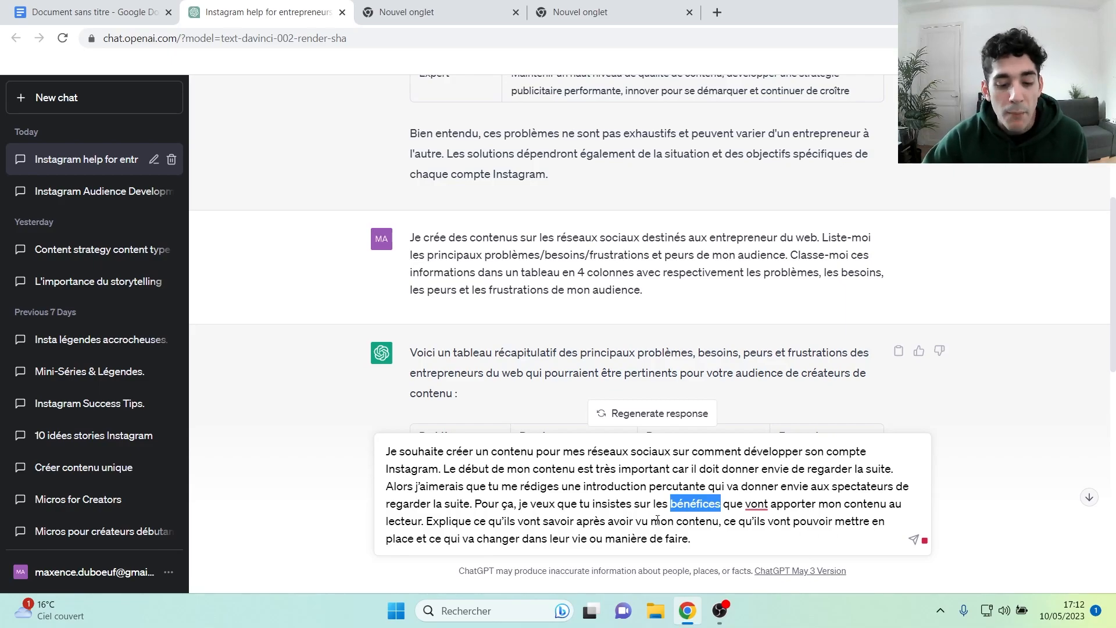
click(709, 542)
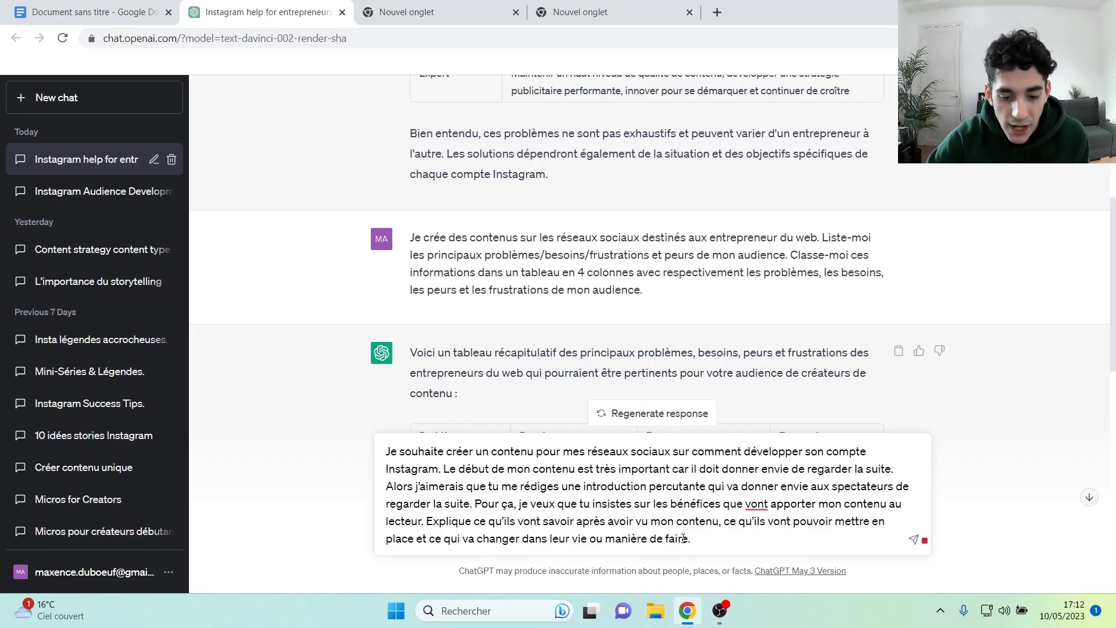
key(Return)
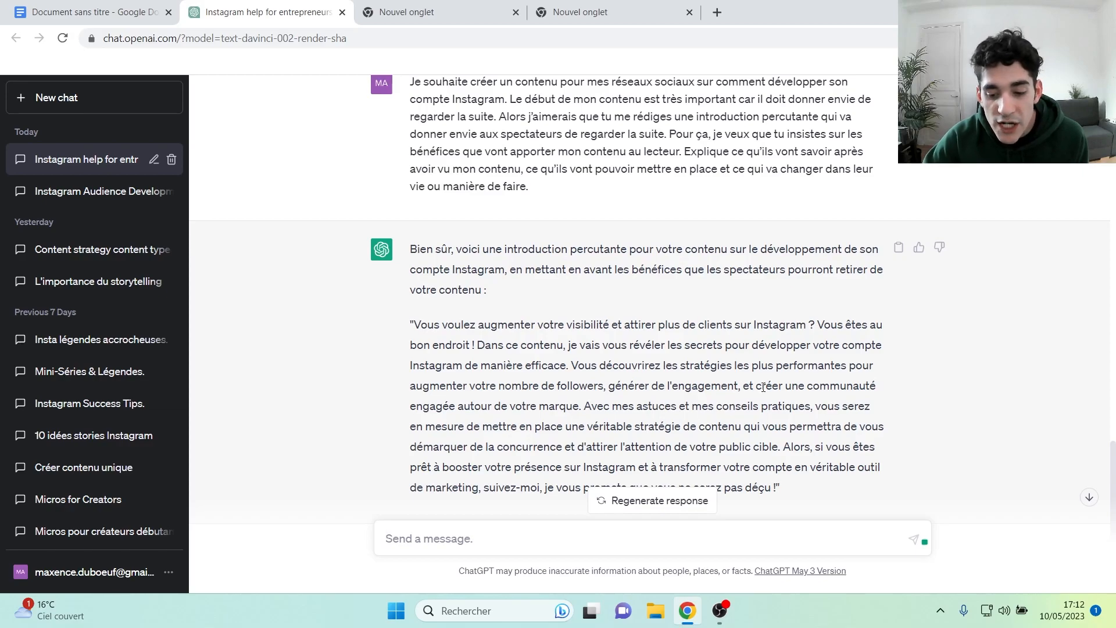
- Review the generated introduction, examining its opening question and the benefits it promises to viewers
drag(580, 406, 395, 388)
click(338, 387)
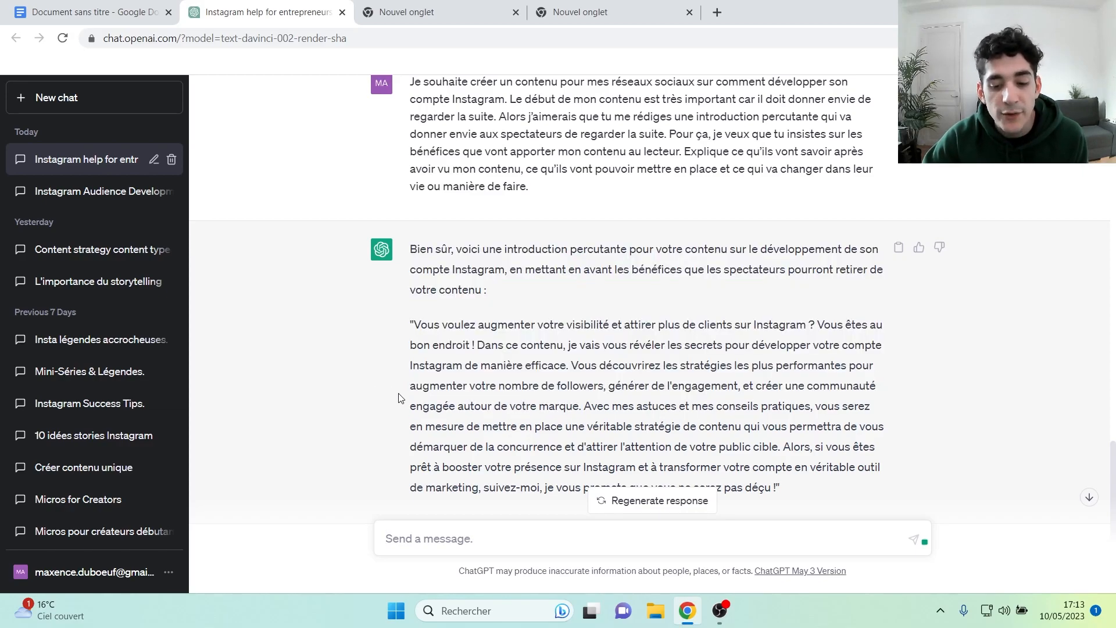
scroll(591, 421, down, 1)
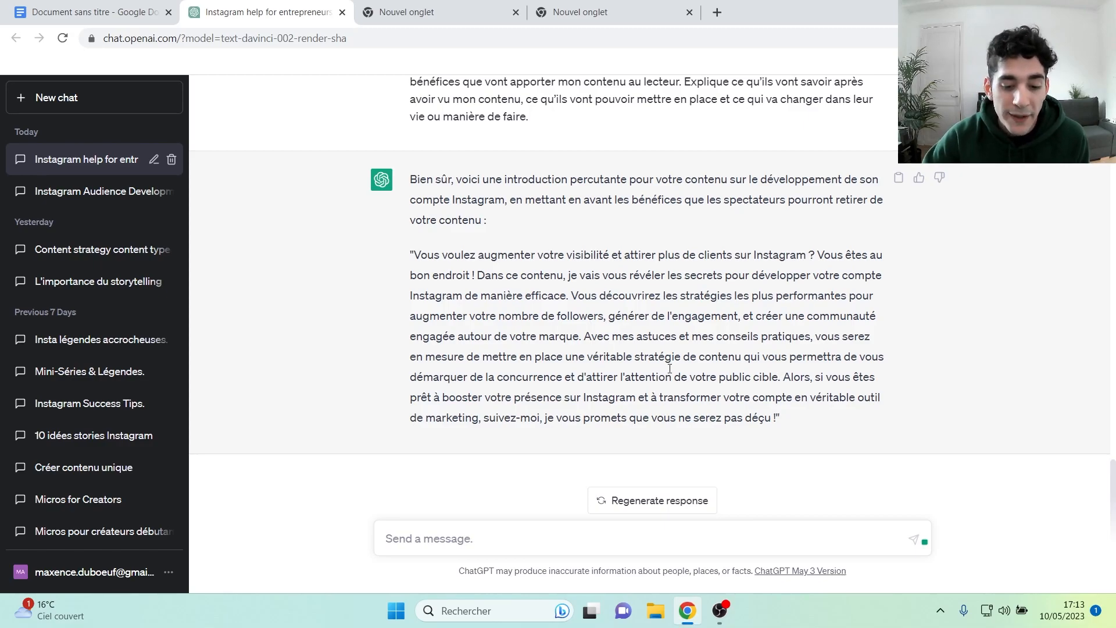
drag(410, 381, 783, 379)
click(786, 424)
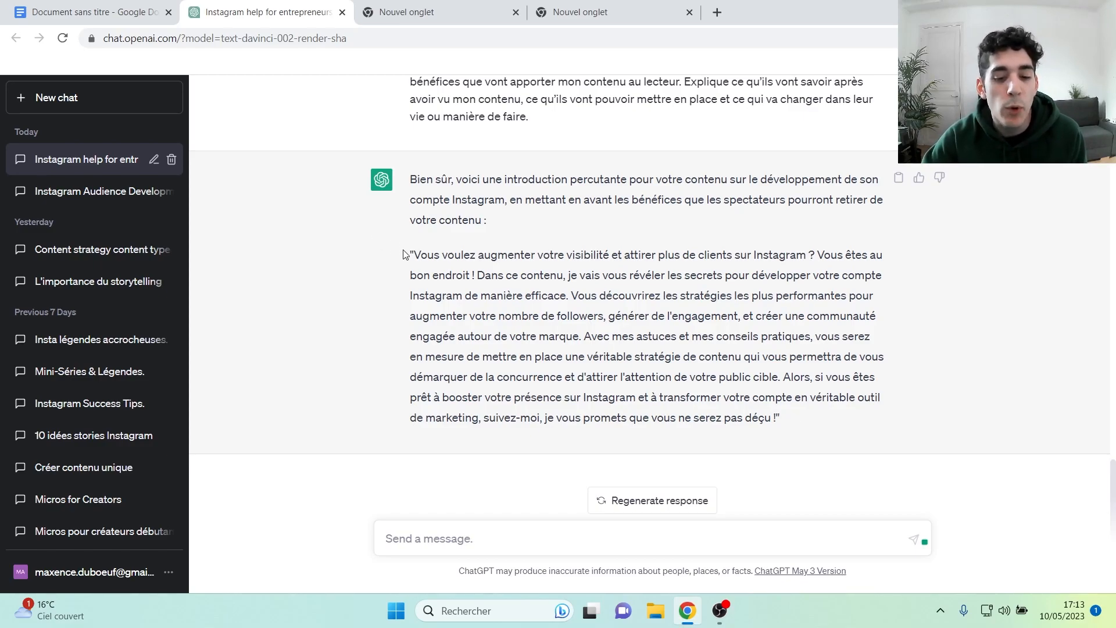
drag(406, 255, 815, 255)
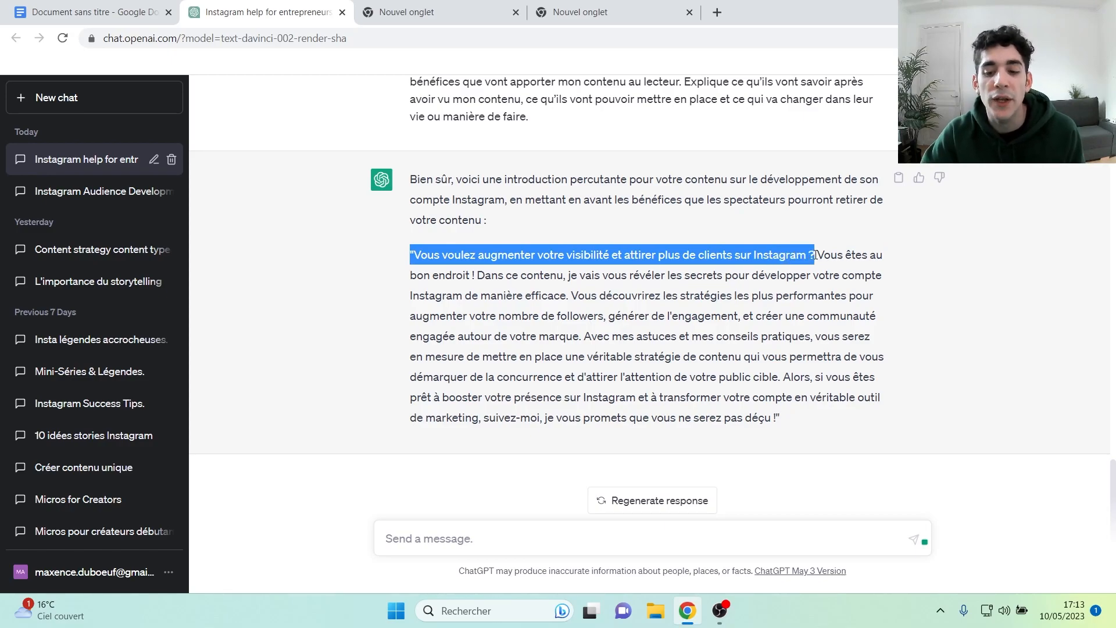
click(794, 420)
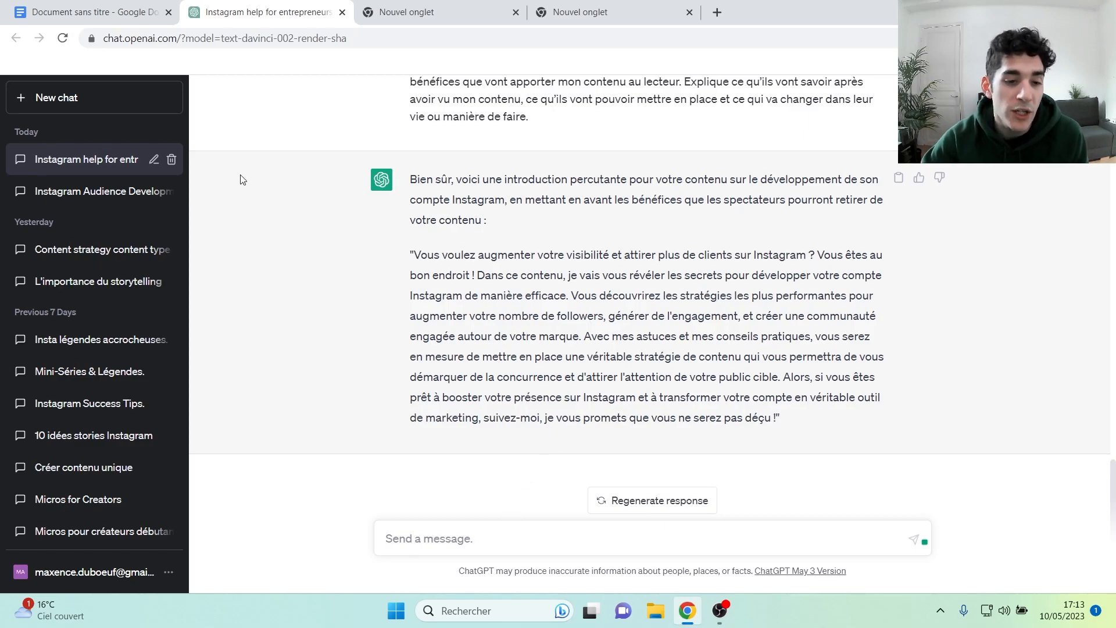
- Copy the text of prompt 4 about researching an unfamiliar subject from Google Docs and paste it into the ChatGPT message box
click(117, 13)
scroll(407, 407, down, 2)
drag(303, 482, 359, 525)
key(ctrl+c)
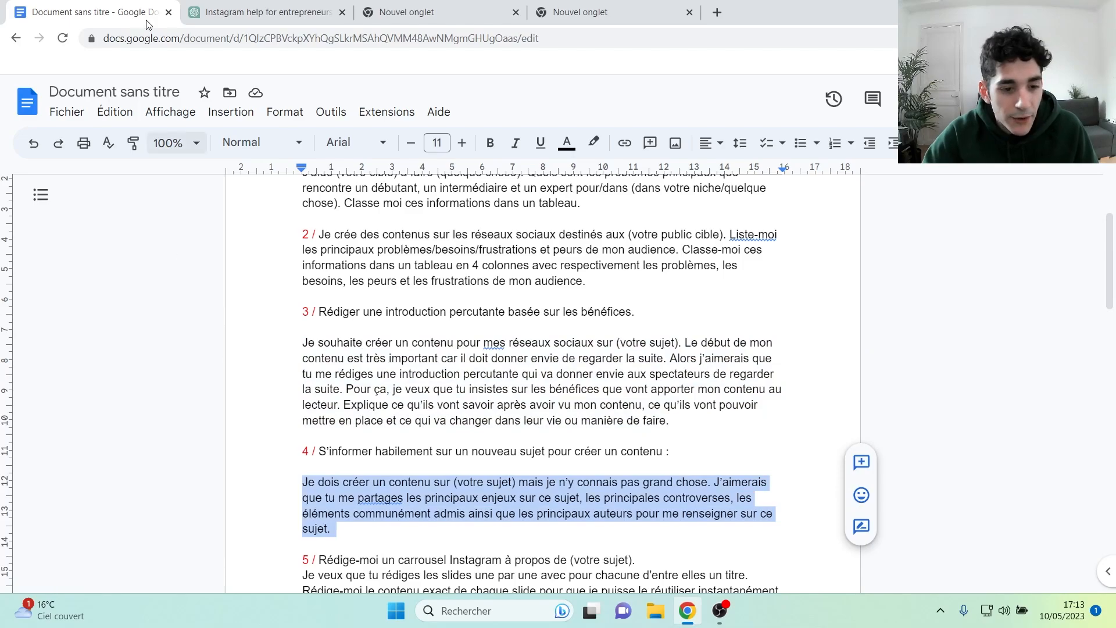
click(267, 12)
click(429, 545)
key(ctrl+v)
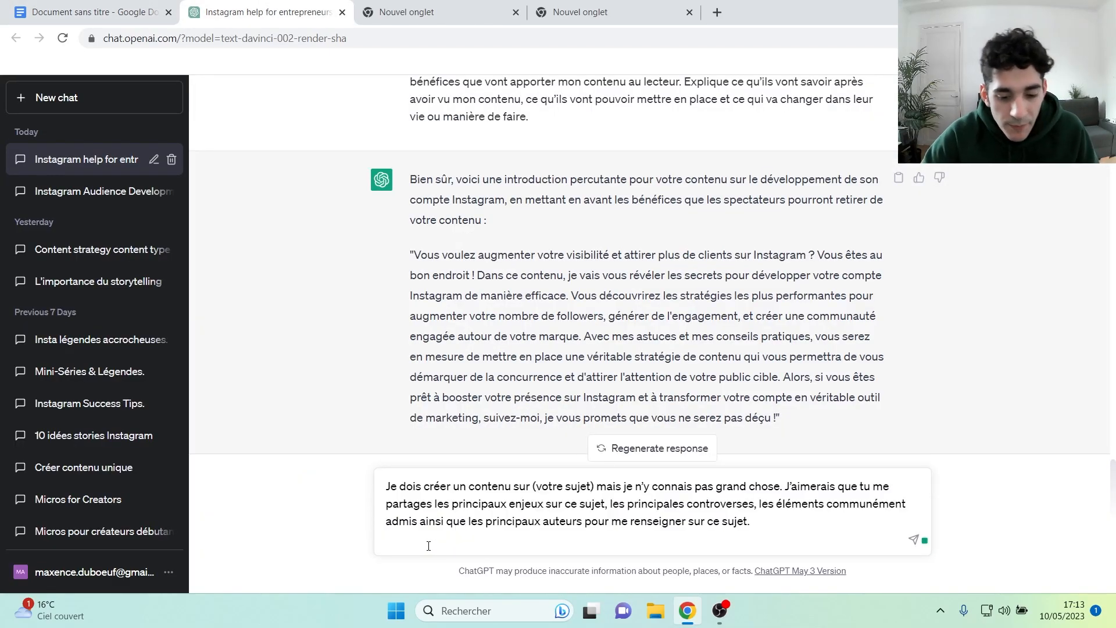
- Replace "(votre sujet)" with "comment développer son compte Instagram", copied from the Google search box in the other tab, and send the research request
drag(533, 486, 595, 484)
key(BackSpace)
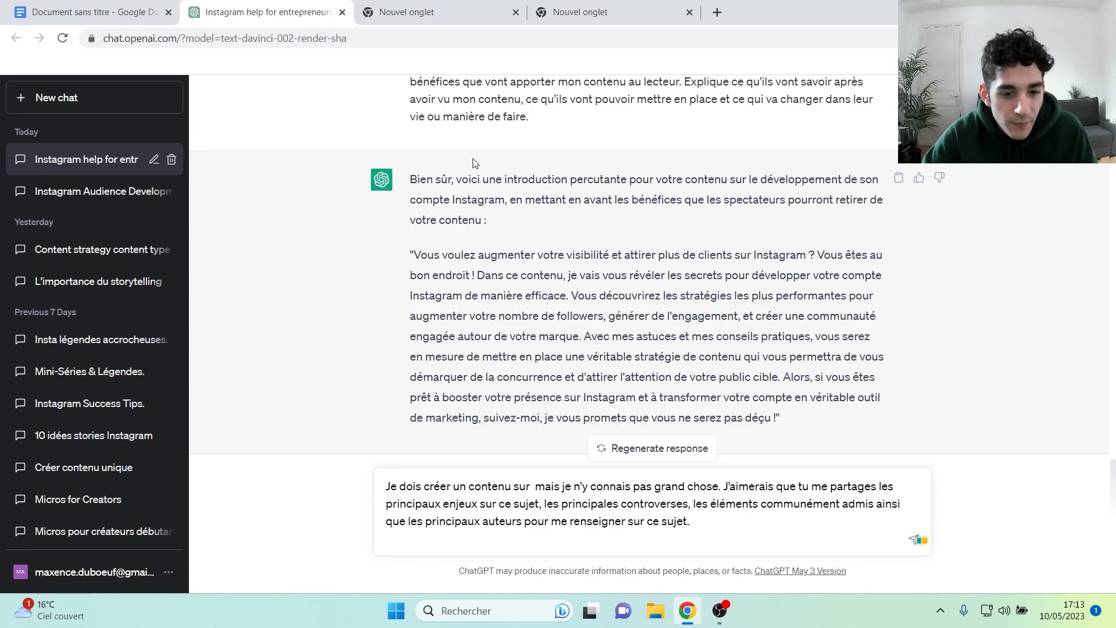
key(ctrl+Tab)
key(ctrl+c)
key(ctrl+shift+Tab)
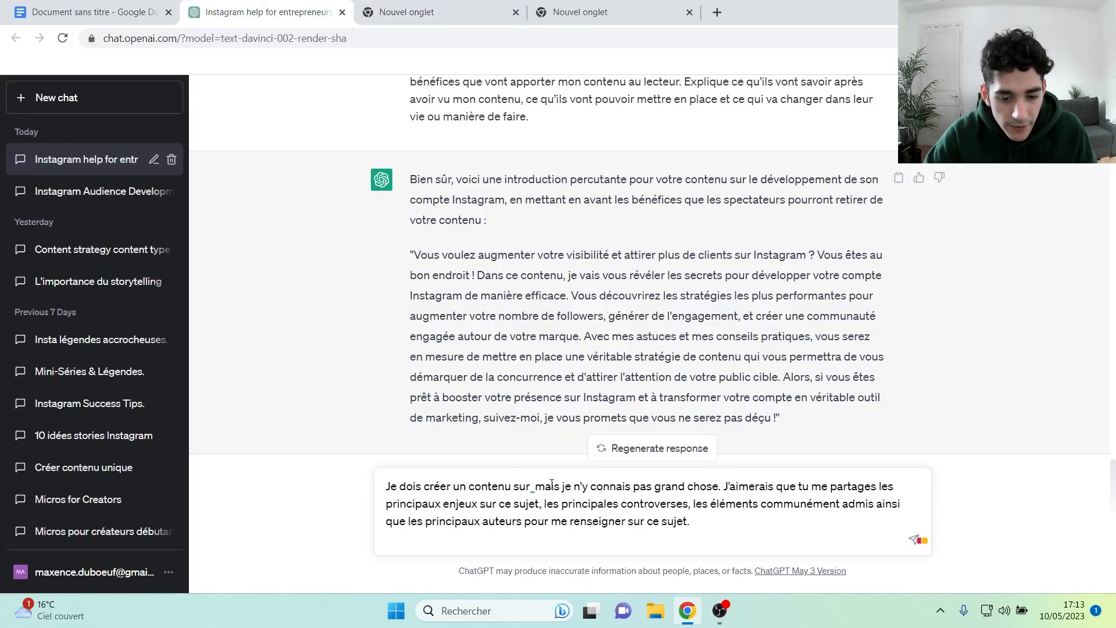
key(ctrl+v)
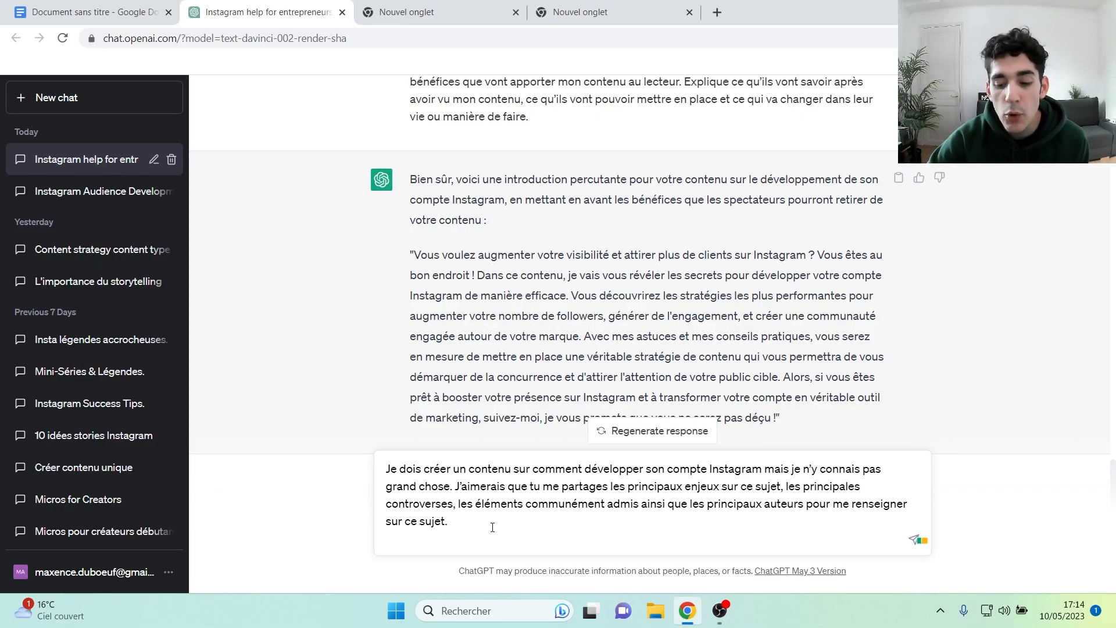
key(Return)
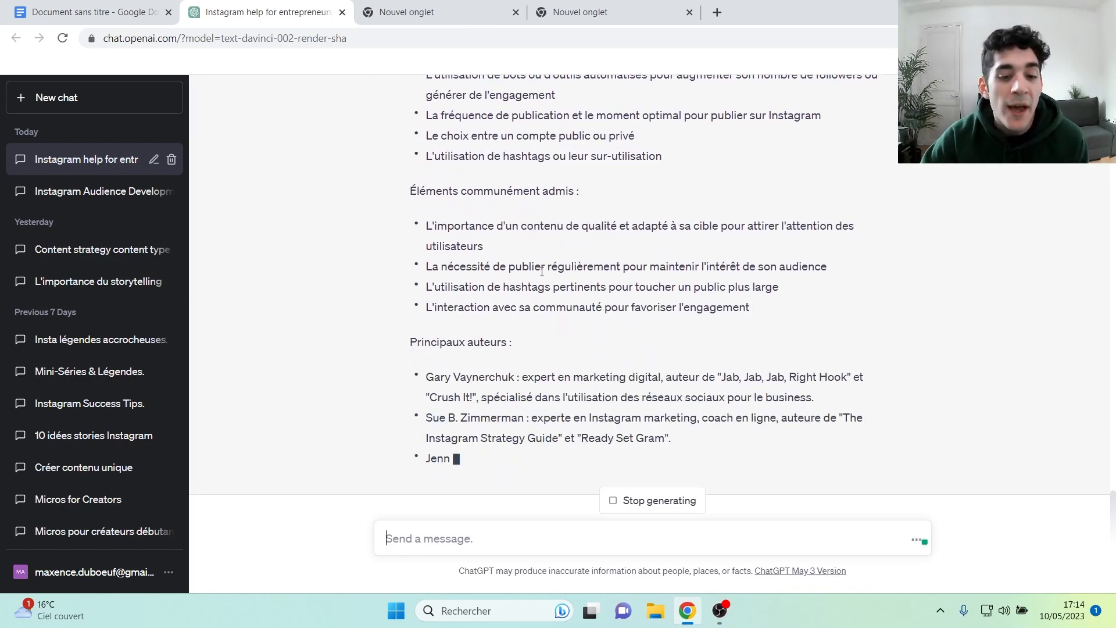
- Review the "Enjeux" and "Controverses" lists in the answer, examining the points on bots and the optimal publishing time
scroll(539, 302, up, 3)
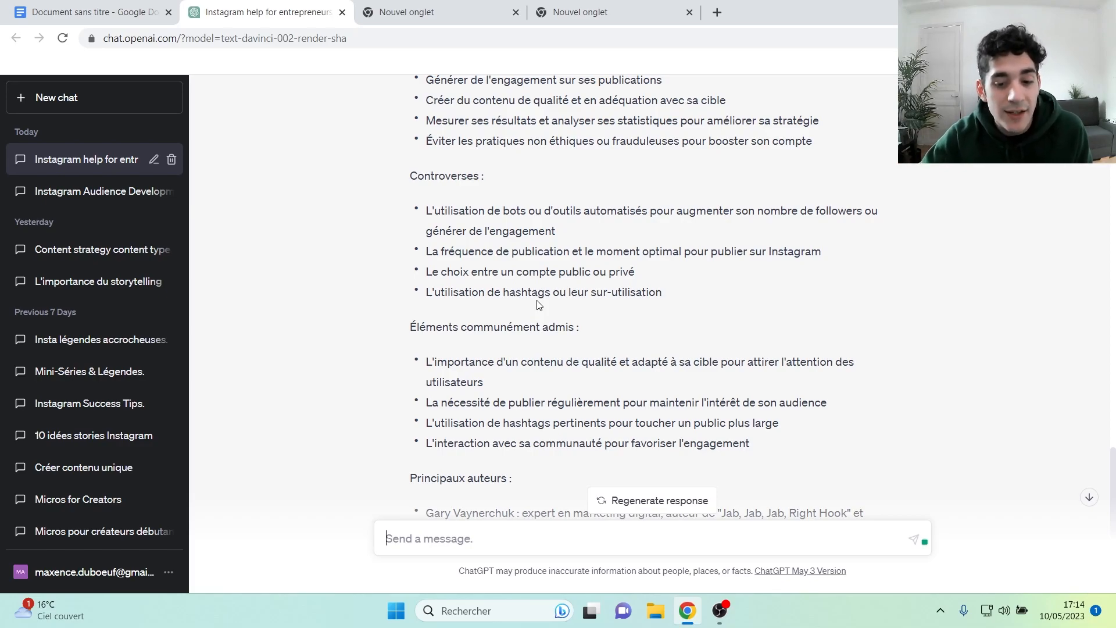
scroll(523, 297, up, 3)
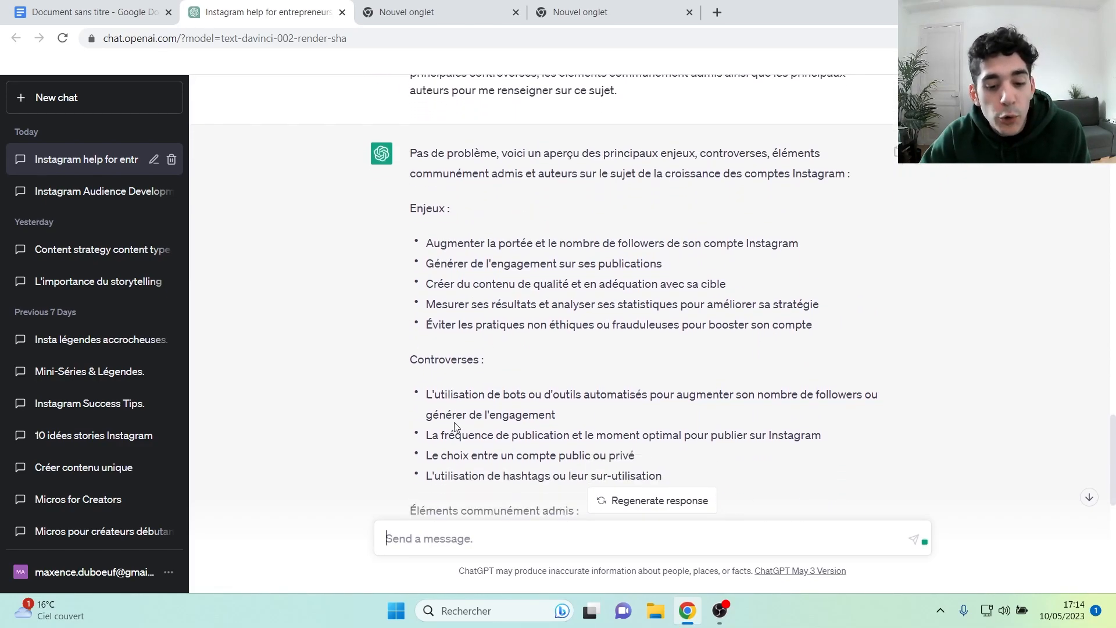
scroll(516, 412, down, 1)
scroll(426, 284, down, 1)
drag(426, 284, 673, 304)
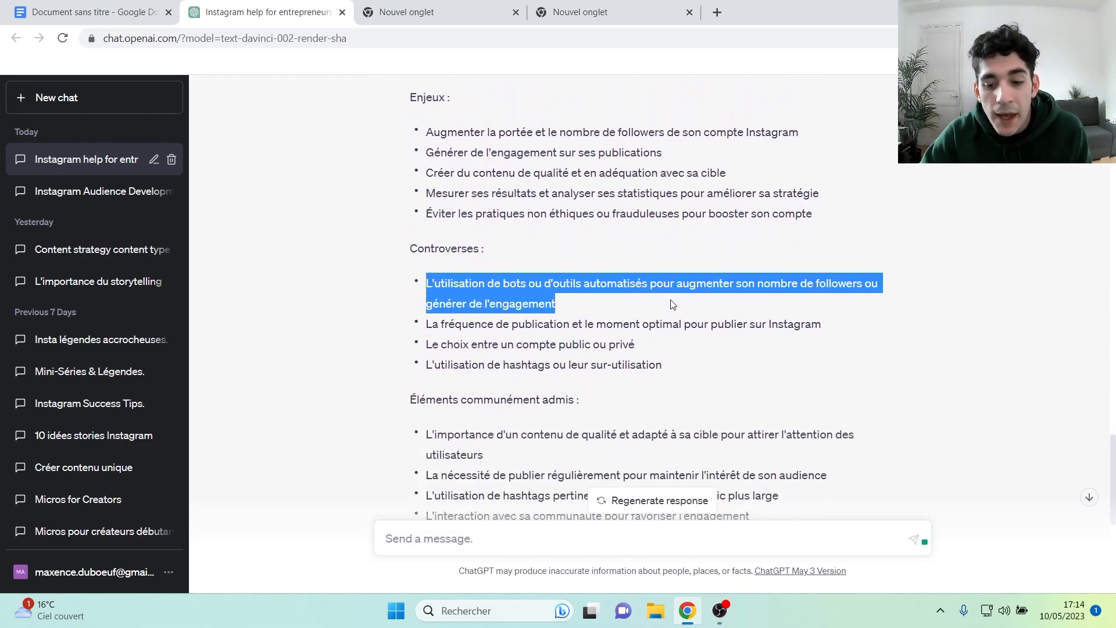
click(765, 303)
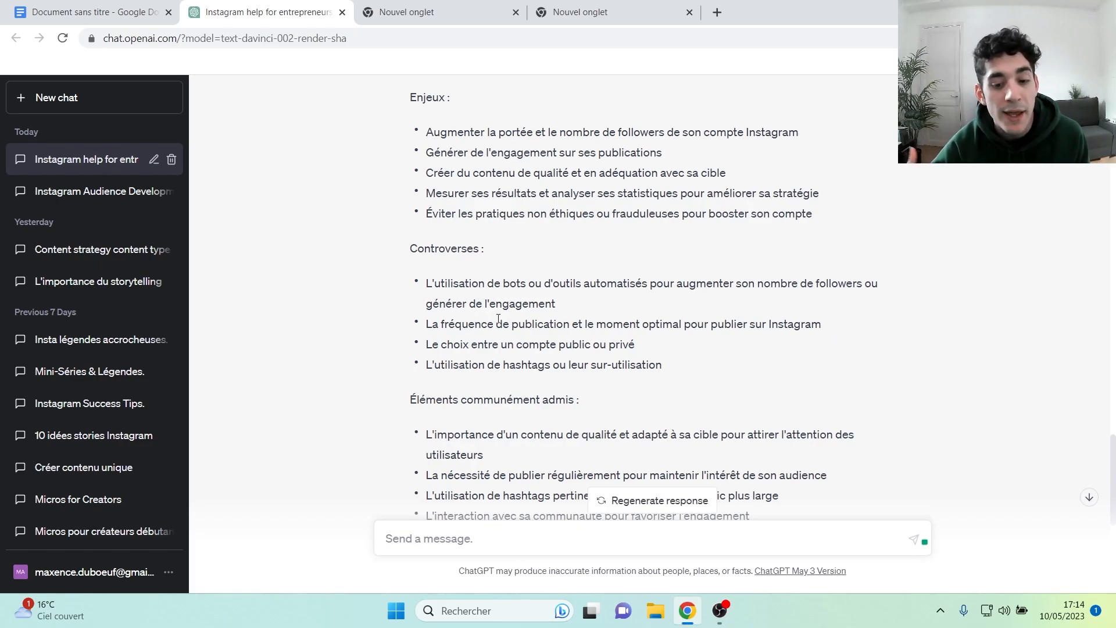
drag(594, 324, 677, 324)
click(686, 349)
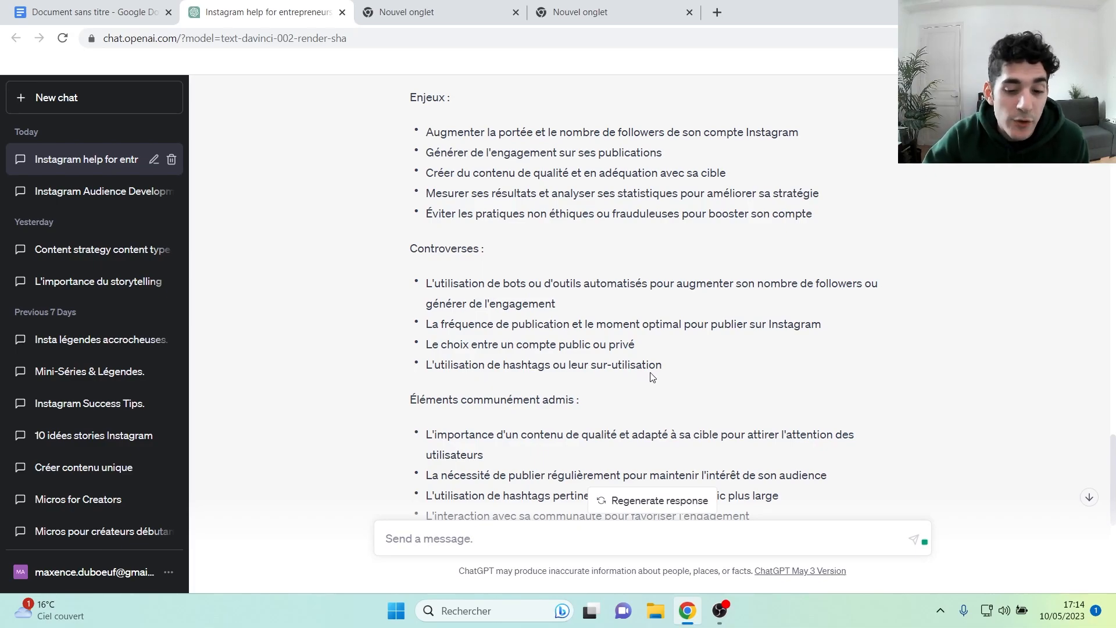
- Examine the rest of the research answer, comparing the stakes, controversies, commonly accepted elements and main authors as content sources
scroll(668, 373, up, 1)
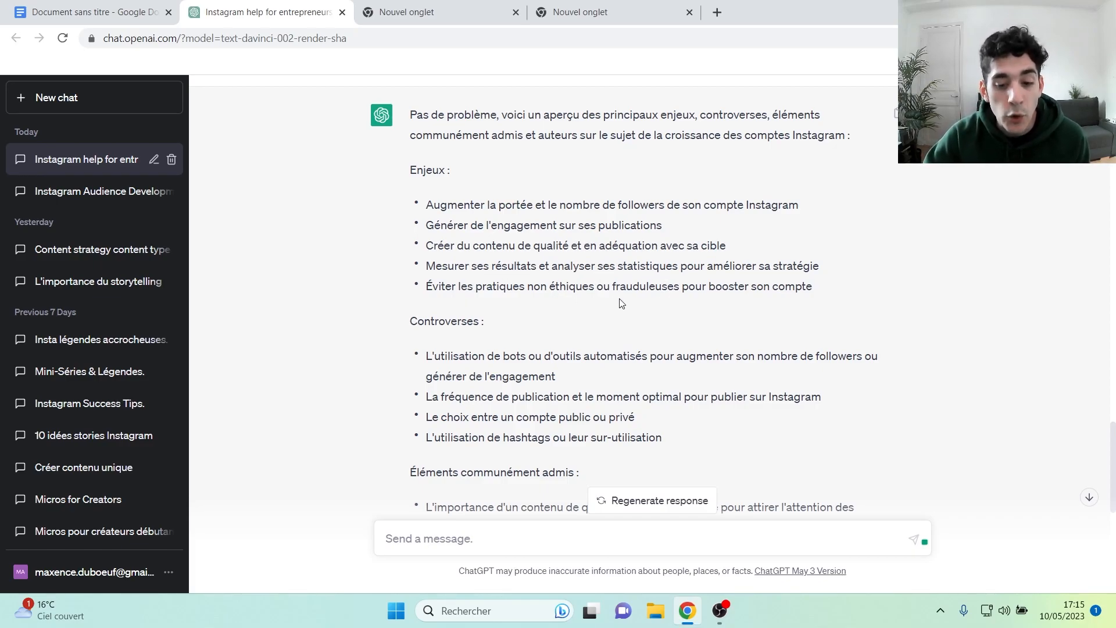
scroll(625, 329, down, 2)
scroll(625, 329, down, 1)
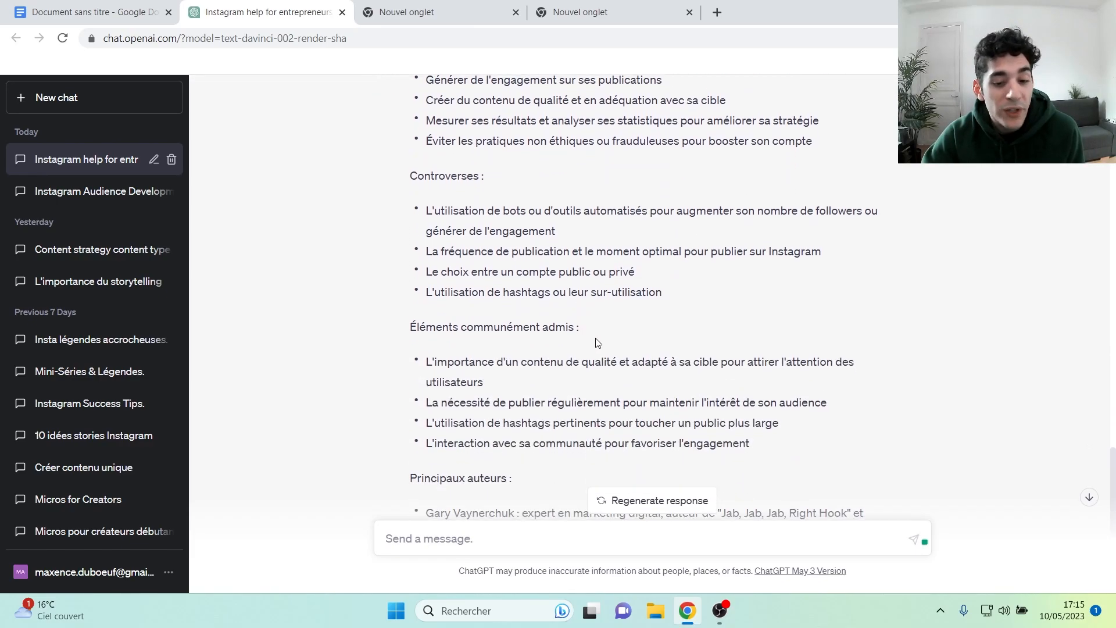
scroll(680, 348, down, 1)
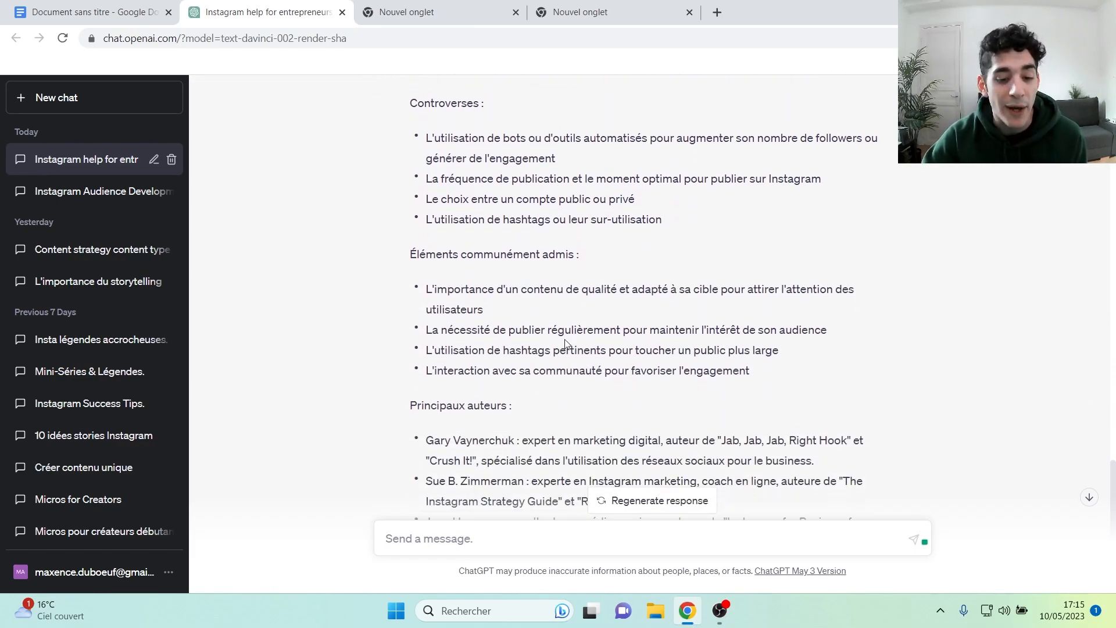
scroll(584, 324, down, 1)
scroll(583, 326, up, 4)
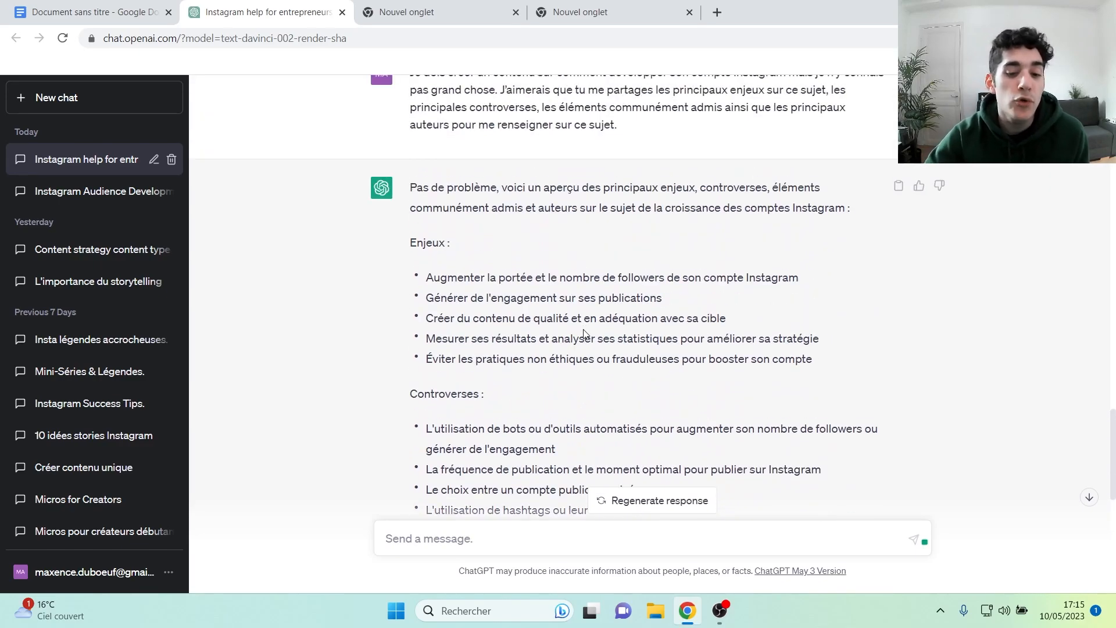
scroll(584, 333, down, 2)
drag(492, 257, 410, 256)
click(505, 256)
drag(464, 100, 400, 106)
click(559, 253)
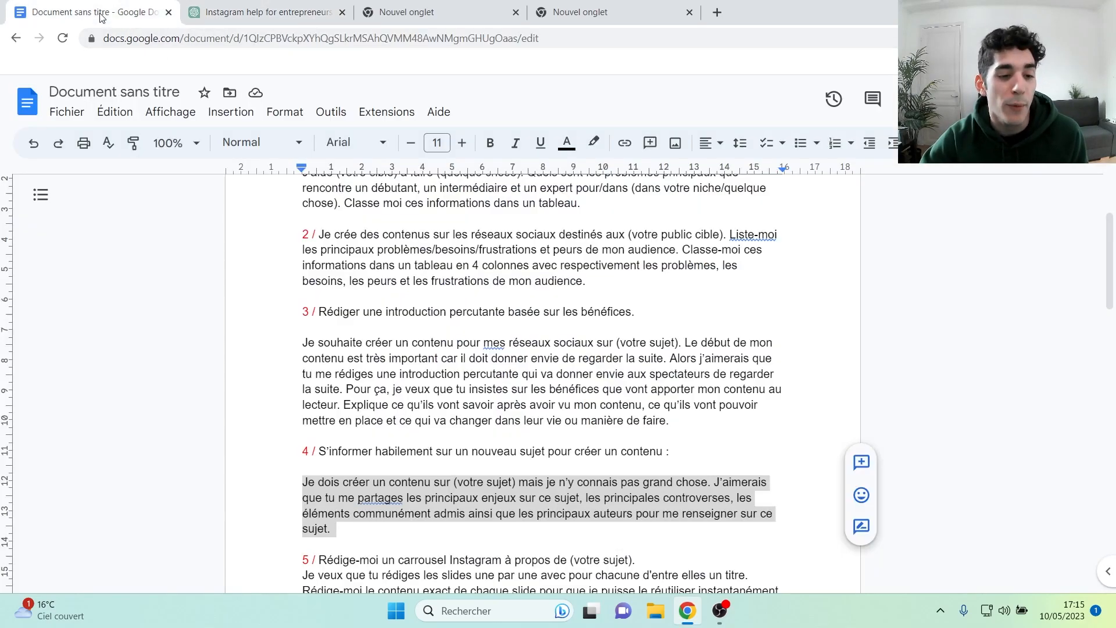
- Copy the text of prompt 5 about an Instagram carousel from Google Docs and paste it into the ChatGPT message box
click(93, 12)
scroll(354, 447, down, 2)
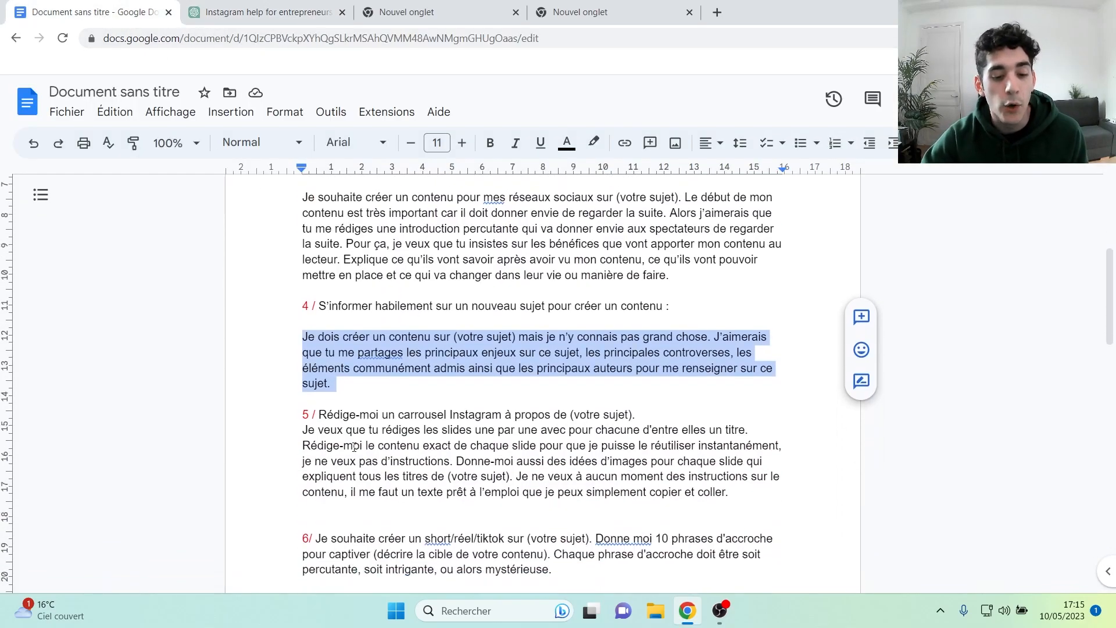
scroll(354, 447, down, 1)
drag(318, 342, 729, 419)
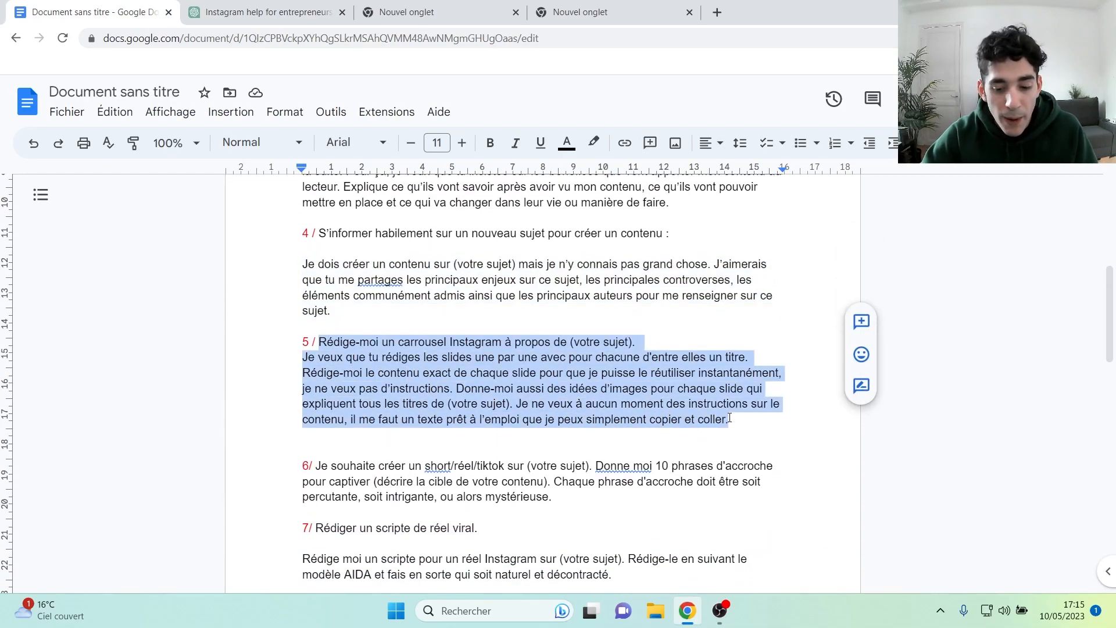
key(ctrl+c)
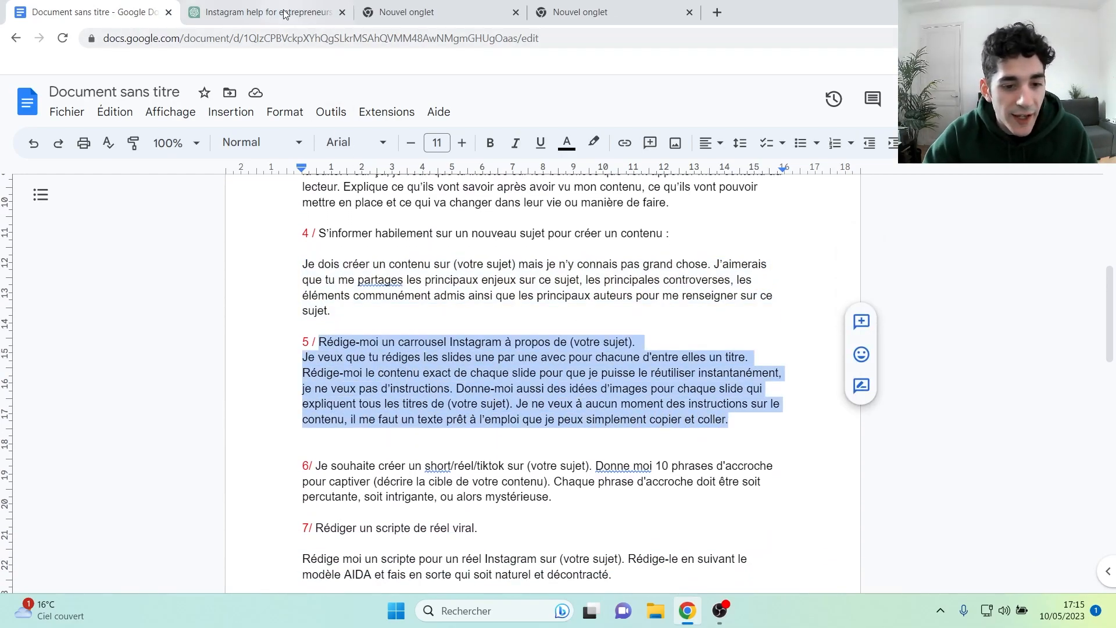
click(268, 12)
click(471, 540)
key(ctrl+v)
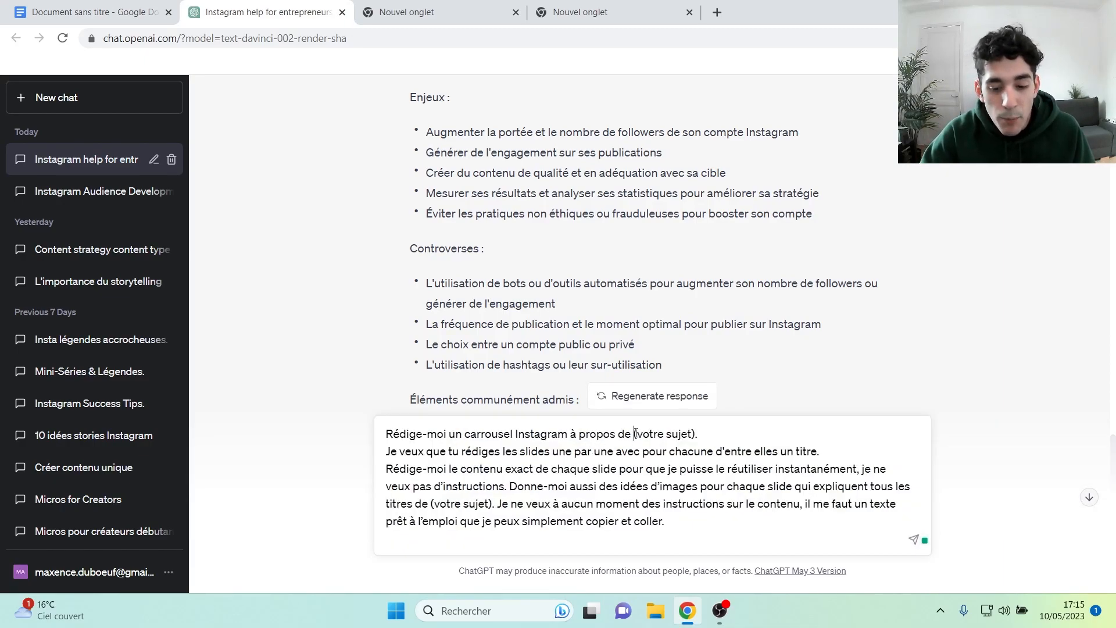
- Replace the first "(votre sujet)" in the carousel prompt with "comment développer son compte Instagram", copied from the Google search box
drag(634, 433, 698, 440)
key(BackSpace)
click(407, 12)
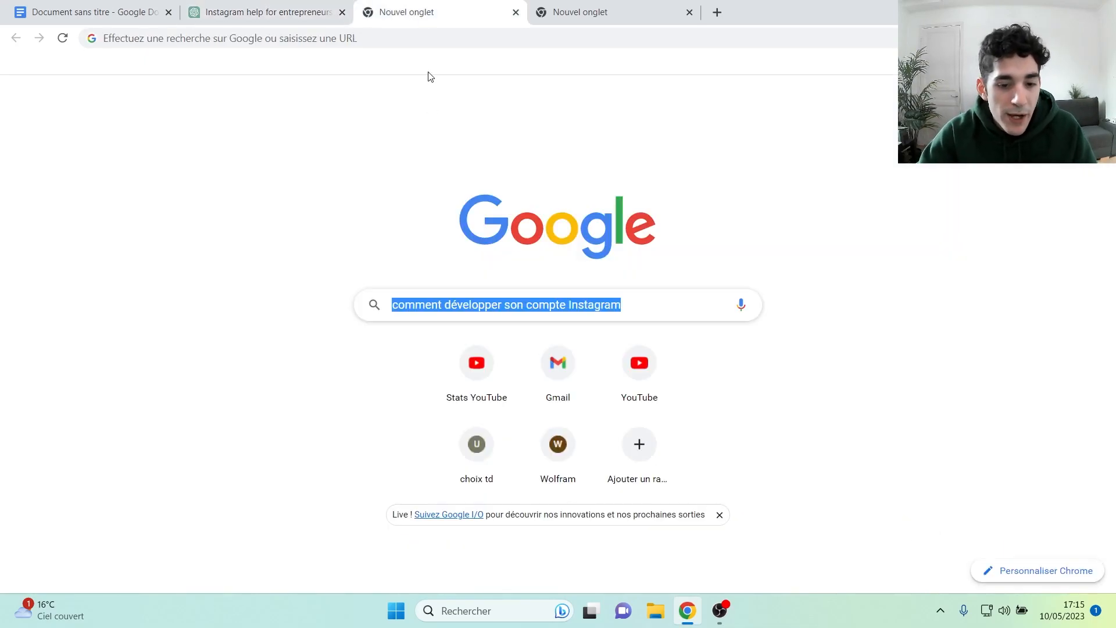
key(ctrl+c)
key(ctrl+shift+Tab)
key(ctrl+v)
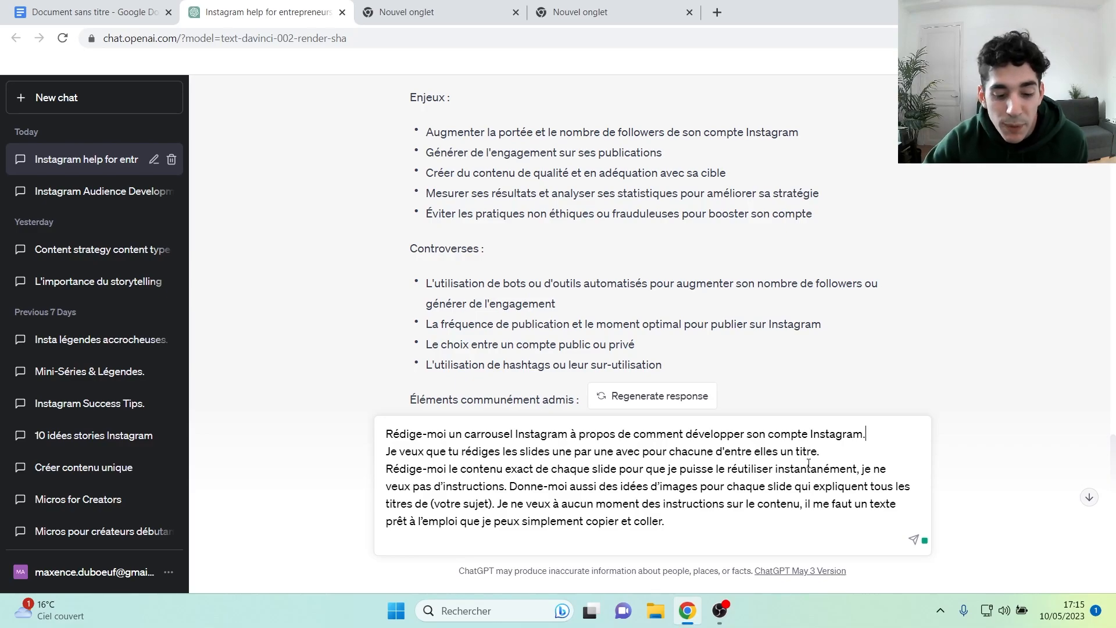
- Replace the remaining "(votre sujet)" with "comment développer son compte Instagram" and send the carousel request
drag(431, 503, 493, 503)
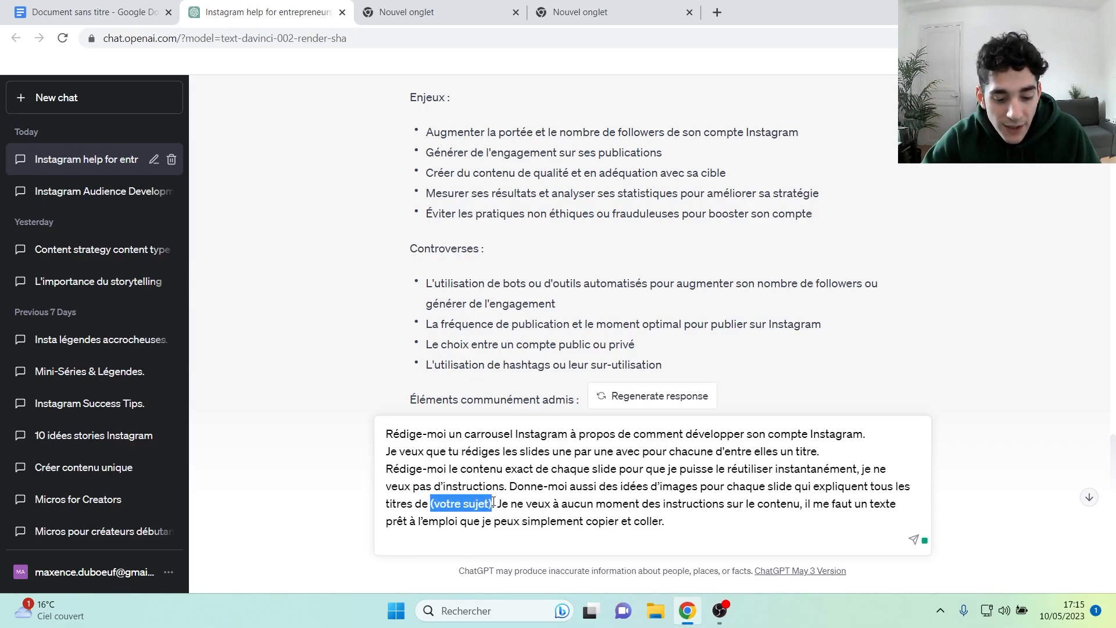
key(BackSpace)
key(ctrl+v)
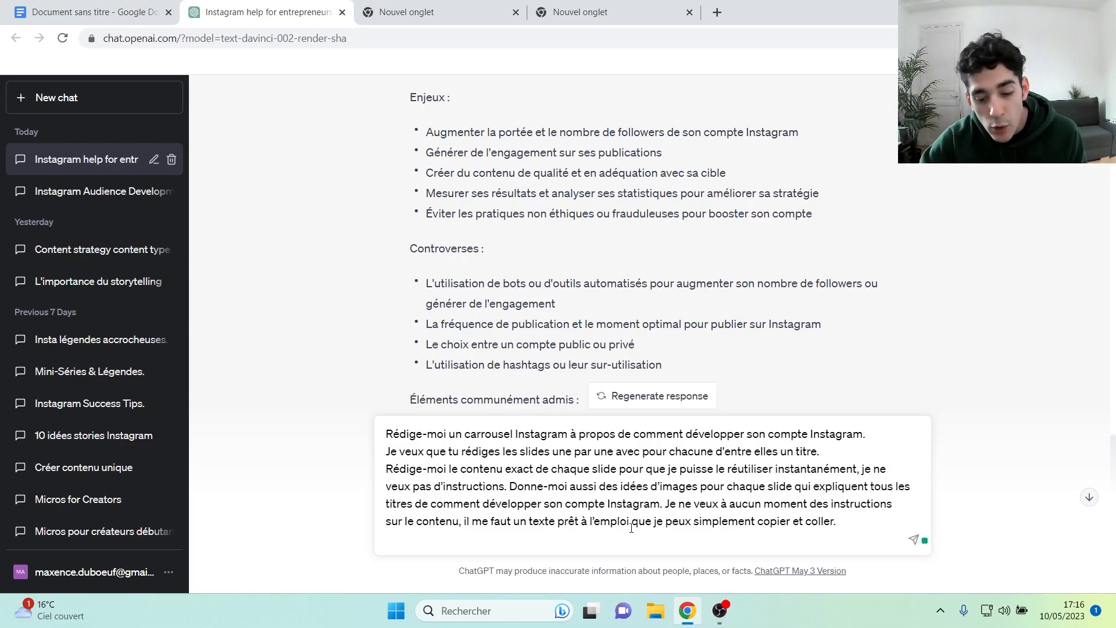
key(Return)
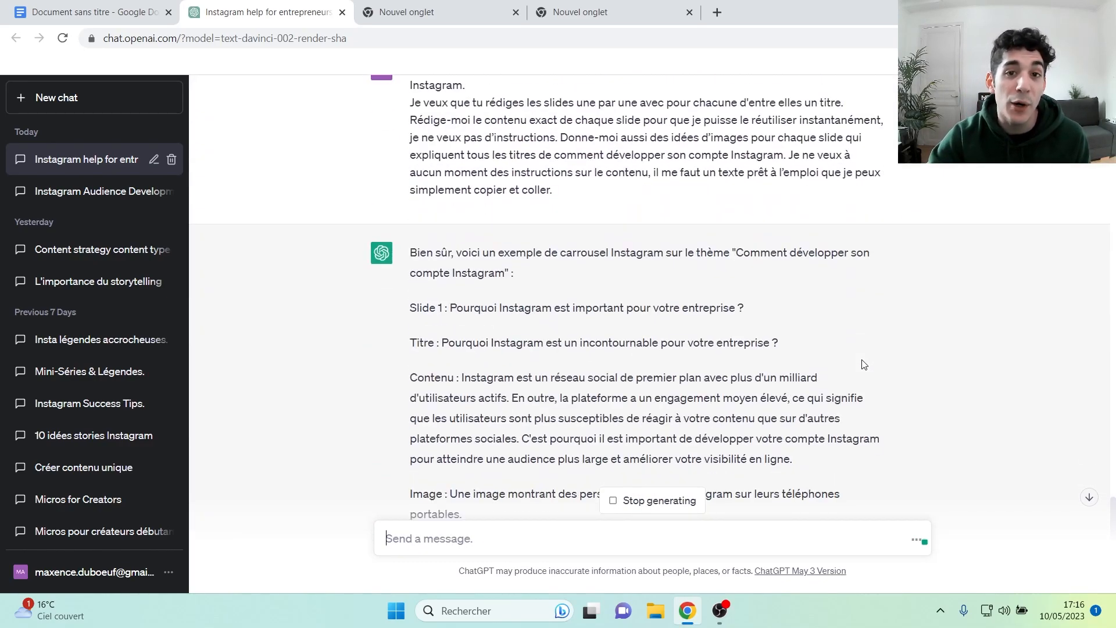
- Review the generated carousel slide by slide, examining each slide's title, ready-to-use content and image idea
scroll(860, 361, up, 3)
scroll(639, 302, up, 1)
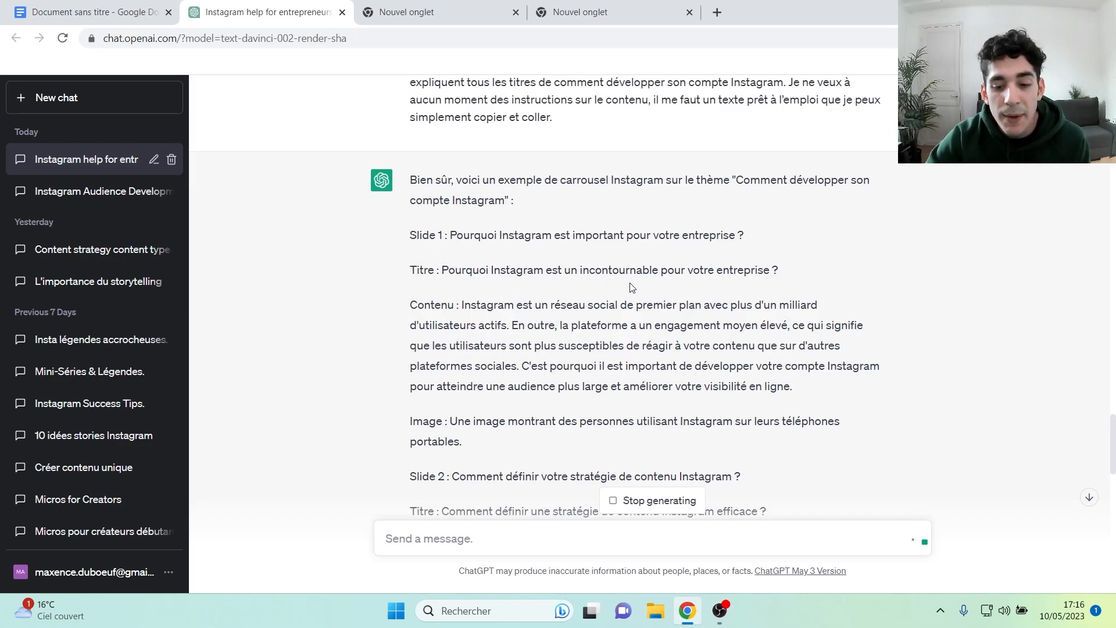
scroll(520, 272, down, 1)
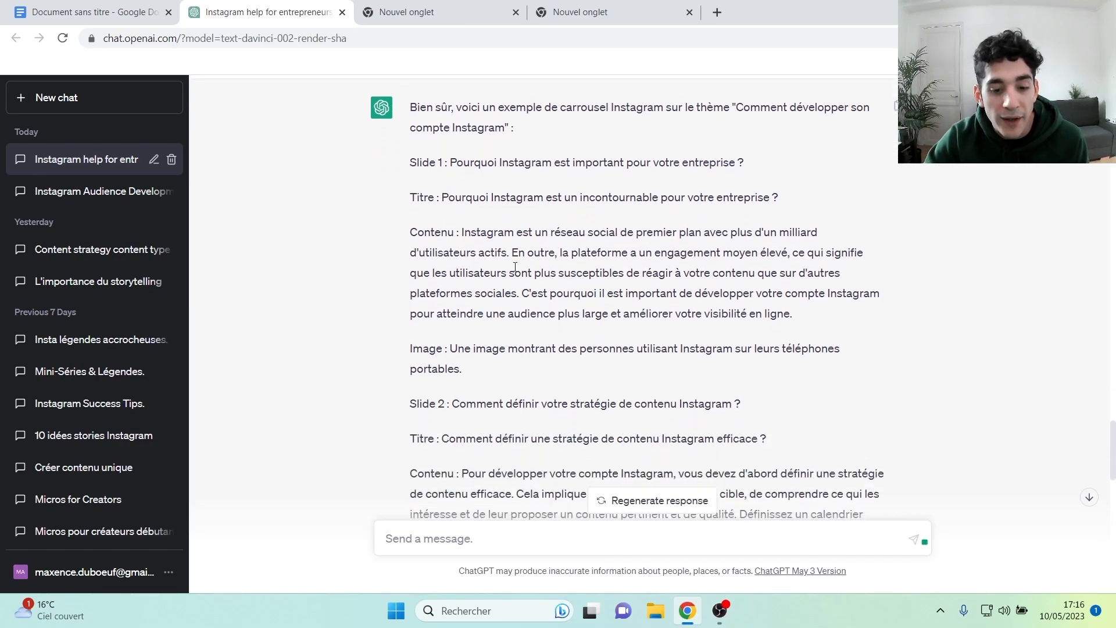
drag(458, 231, 809, 319)
click(690, 285)
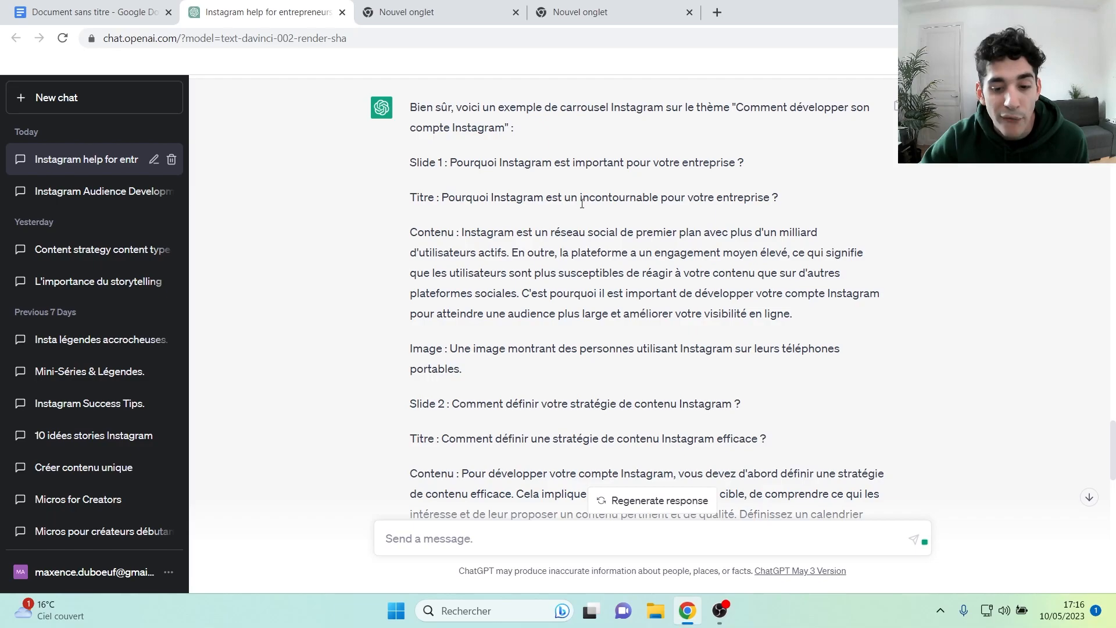
scroll(519, 288, down, 2)
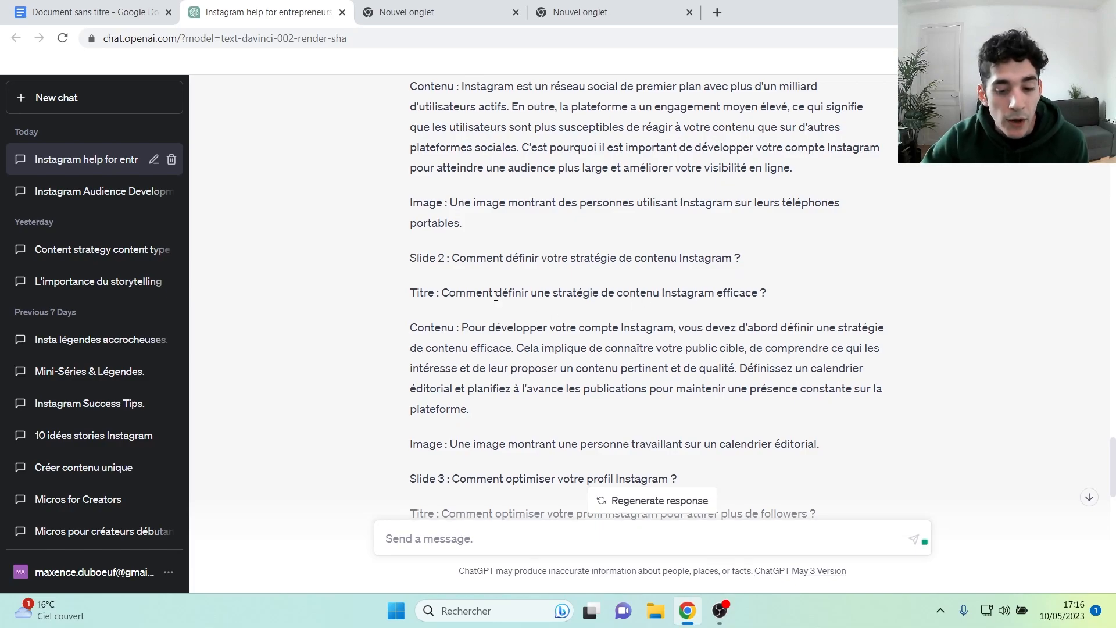
scroll(530, 322, down, 1)
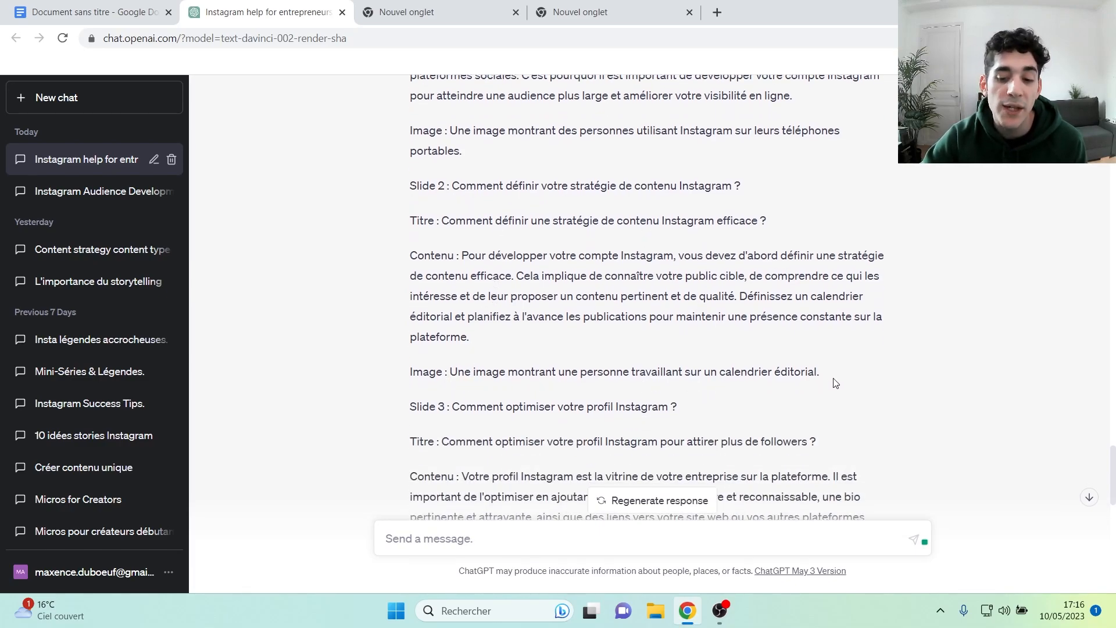
scroll(756, 389, down, 1)
drag(462, 181, 576, 269)
click(579, 278)
scroll(579, 278, down, 1)
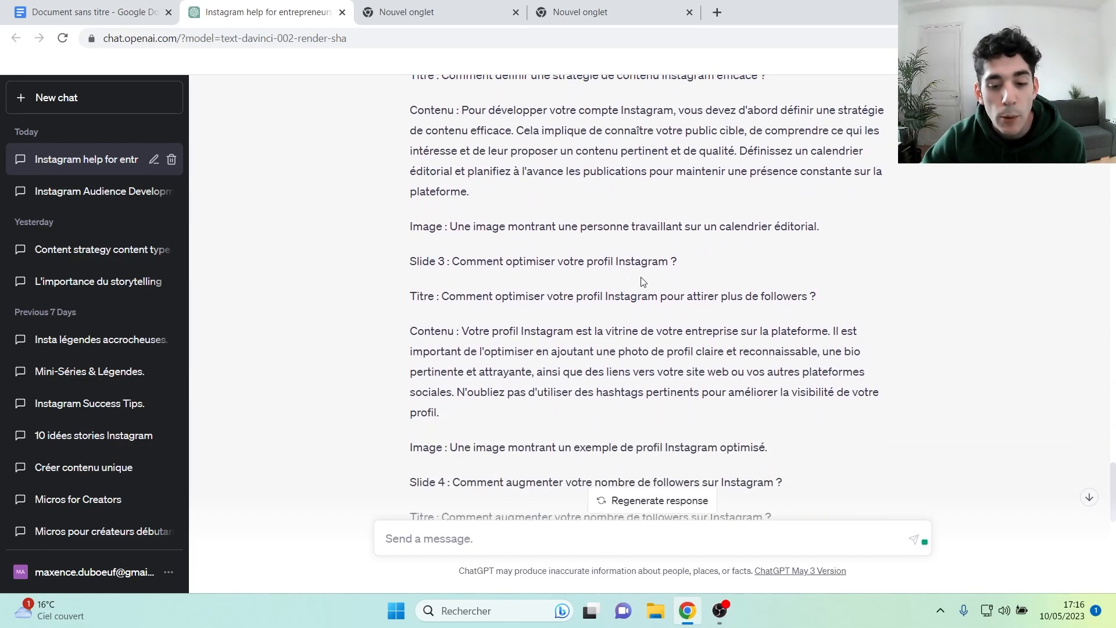
scroll(652, 281, down, 1)
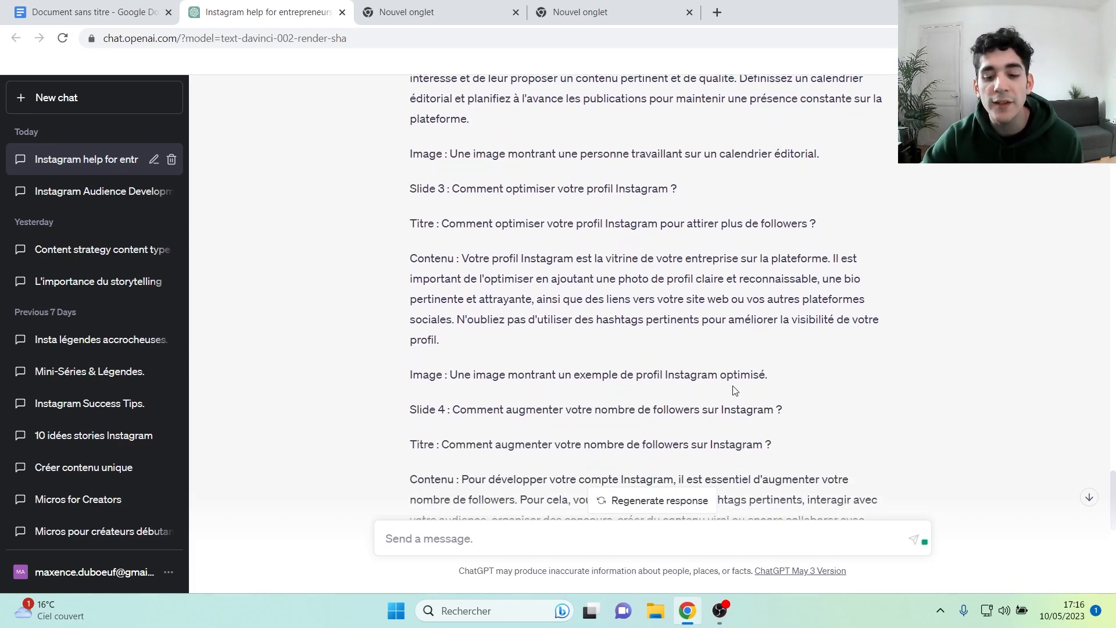
scroll(692, 326, up, 3)
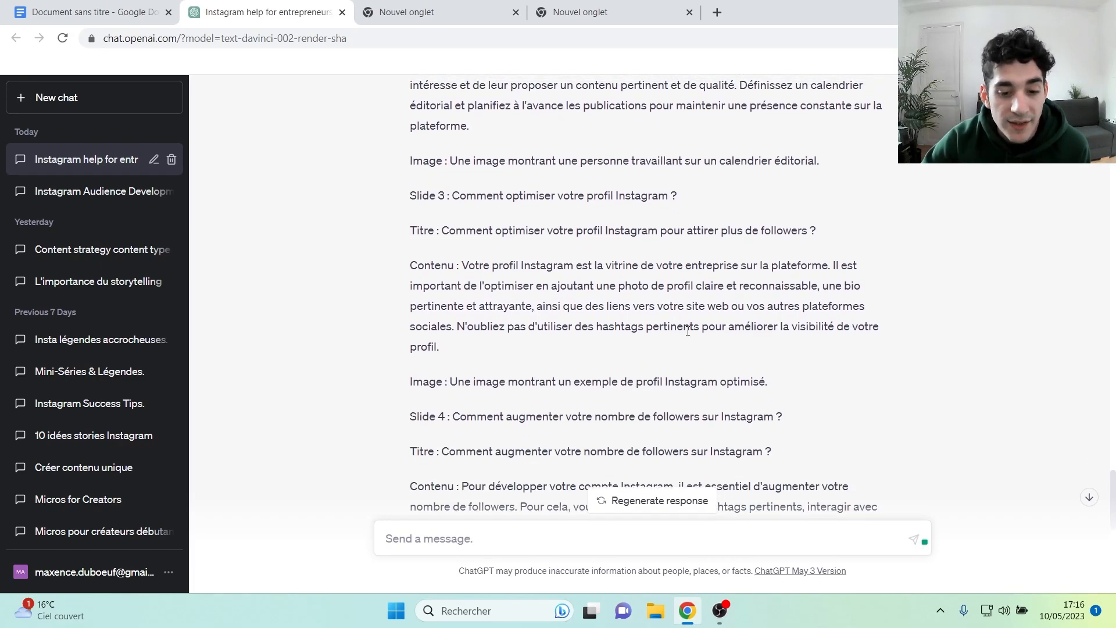
- Copy the text of prompt 6 about hook phrases for a short video from Google Docs and return to the ChatGPT conversation
click(64, 8)
scroll(459, 356, down, 1)
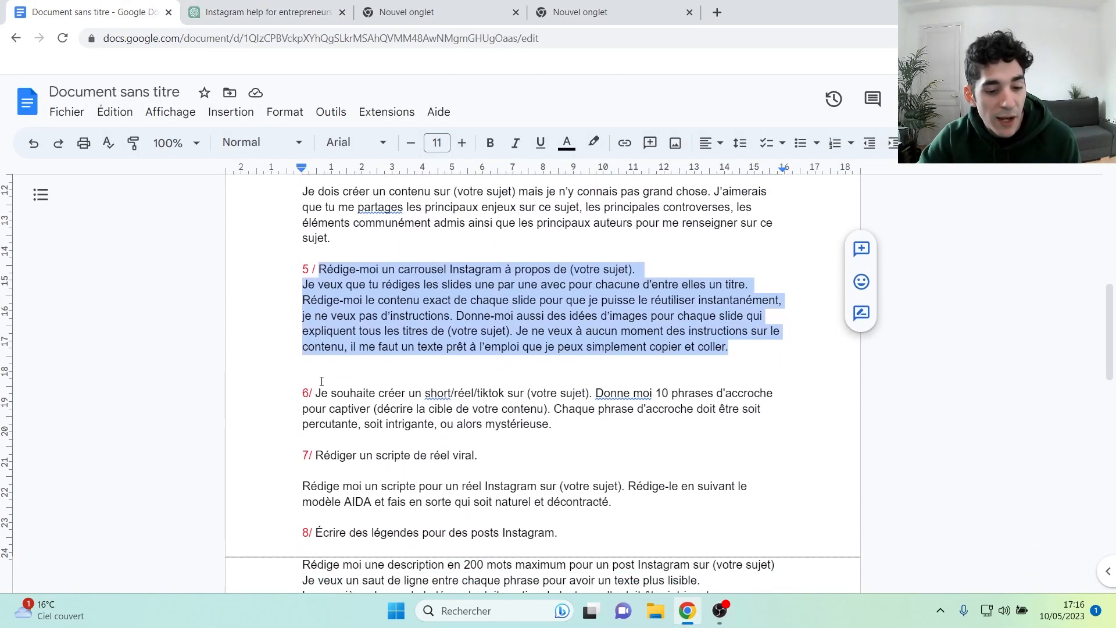
drag(317, 392, 558, 426)
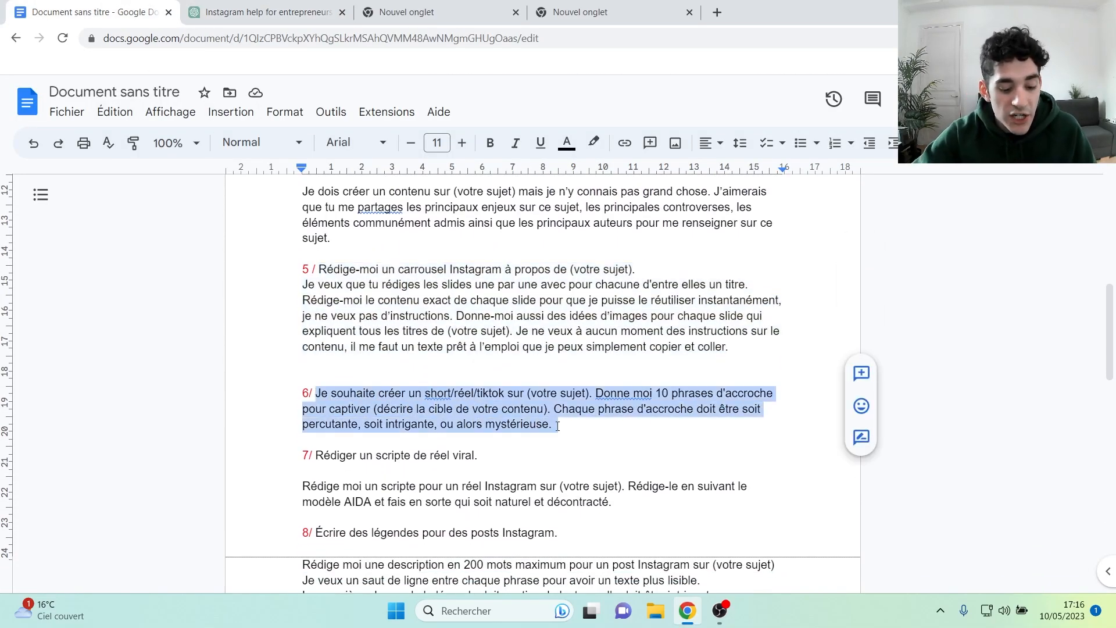
click(268, 12)
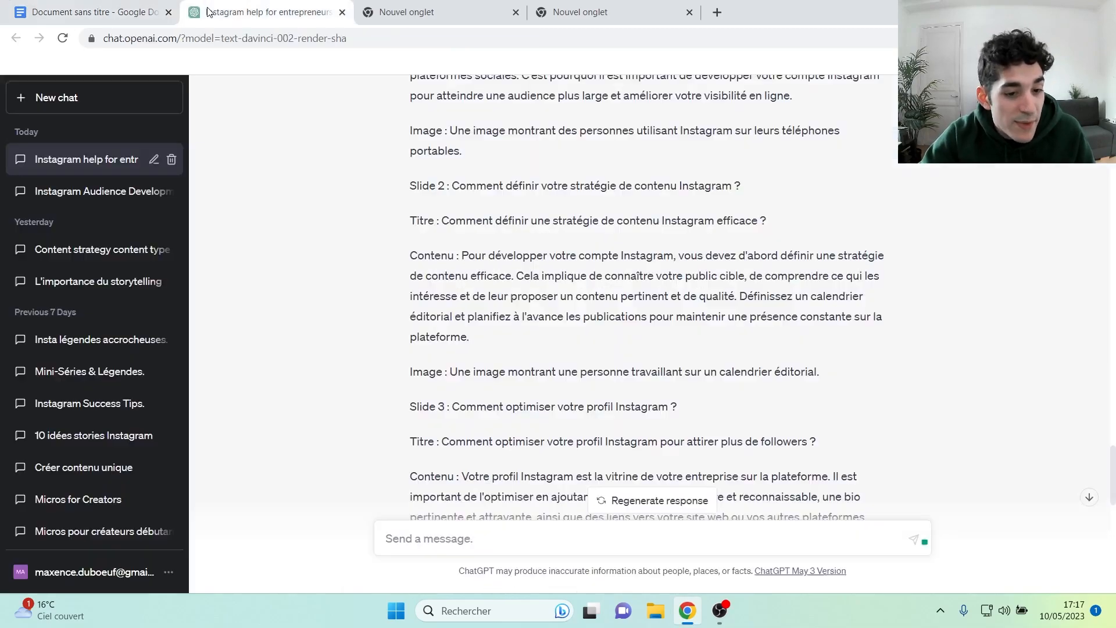
scroll(467, 523, down, 4)
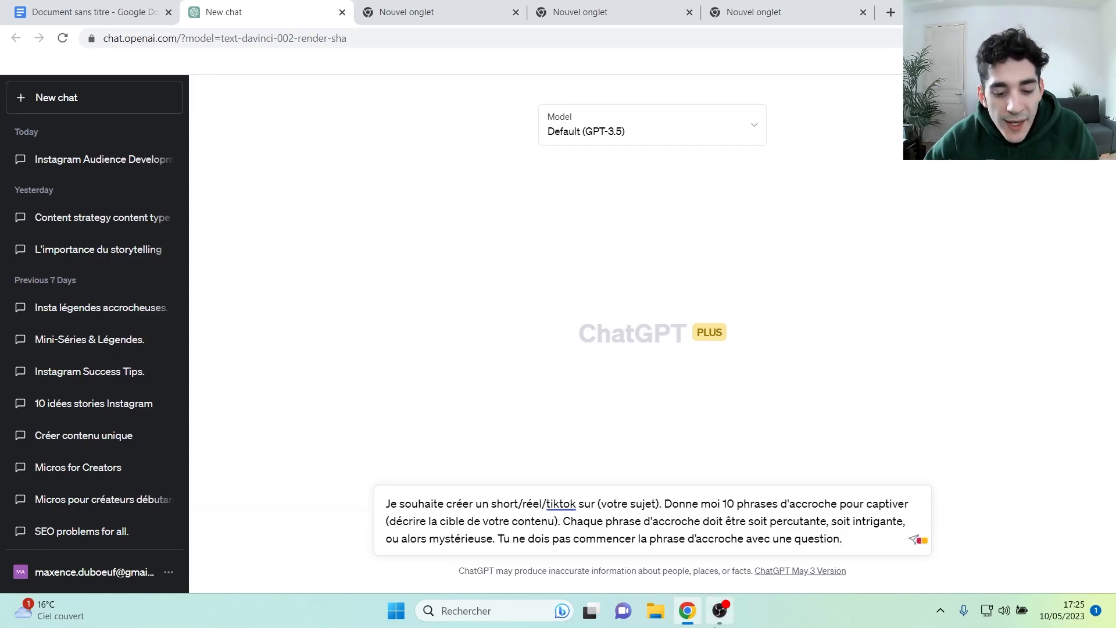
- Replace "/réel/tiktok" in the hook prompt with "youtube" so that it asks for a "short youtube"
drag(578, 503, 519, 504)
key(BackSpace)
text(youtube)
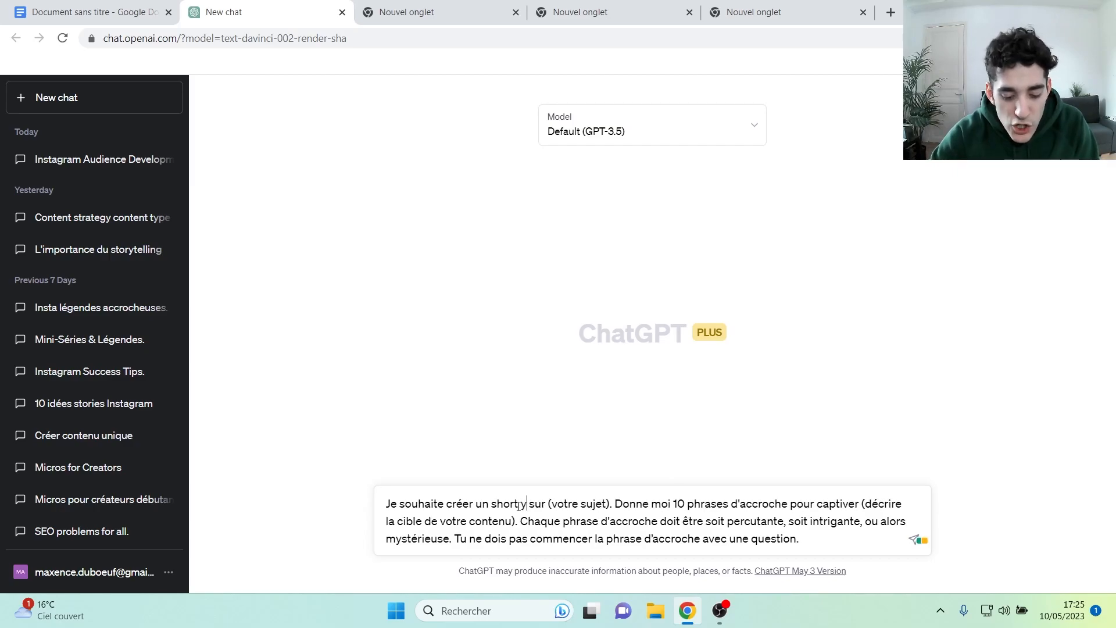
- Replace "(votre sujet)" in the hook prompt with "comment développer son compte Instagram", copied from the Google search box
drag(583, 503, 647, 503)
key(BackSpace)
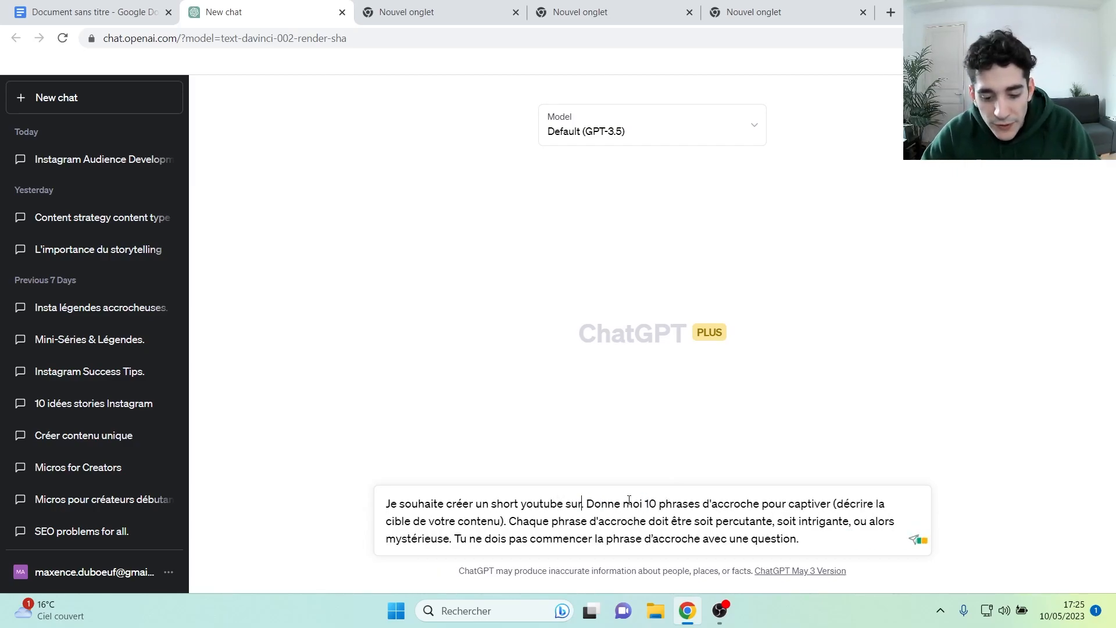
click(474, 12)
key(ctrl+c)
key(ctrl+Page_Up)
key(ctrl+v)
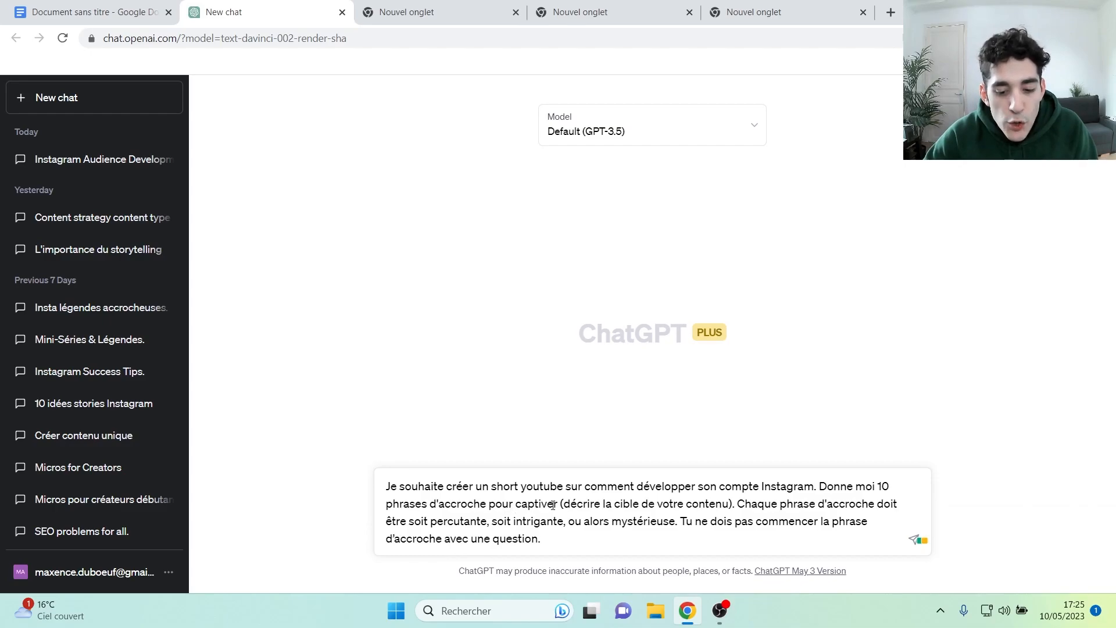
- Replace the audience placeholder with "des entrepreneurs du web qui souhaitent developper leur compte instagram", copied from the other Google search box, and send the hook request
drag(562, 504, 736, 504)
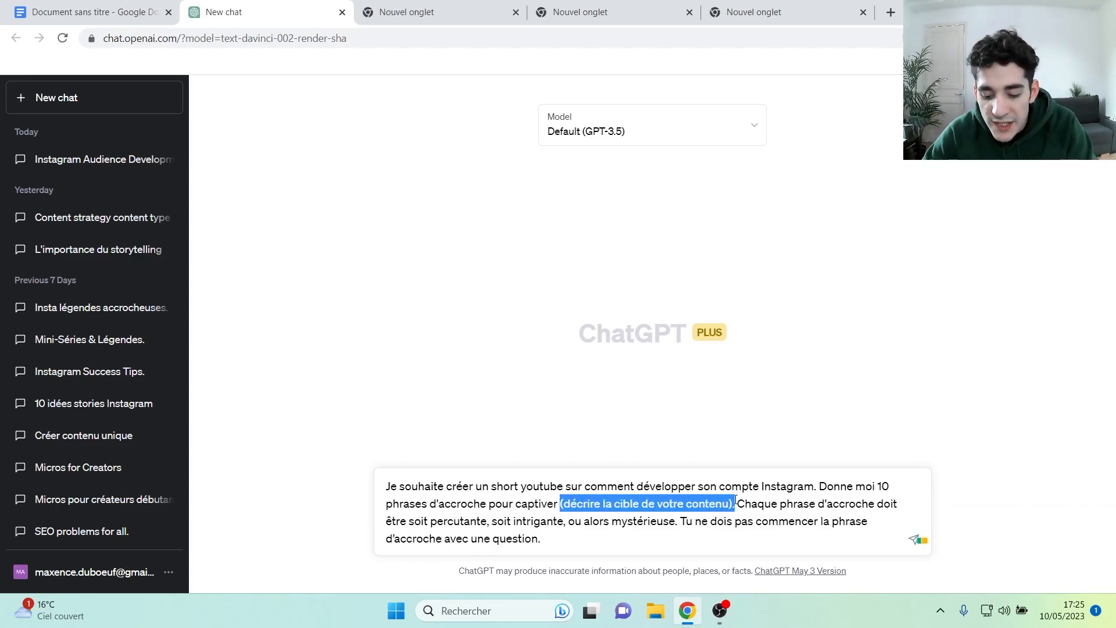
key(BackSpace)
click(563, 13)
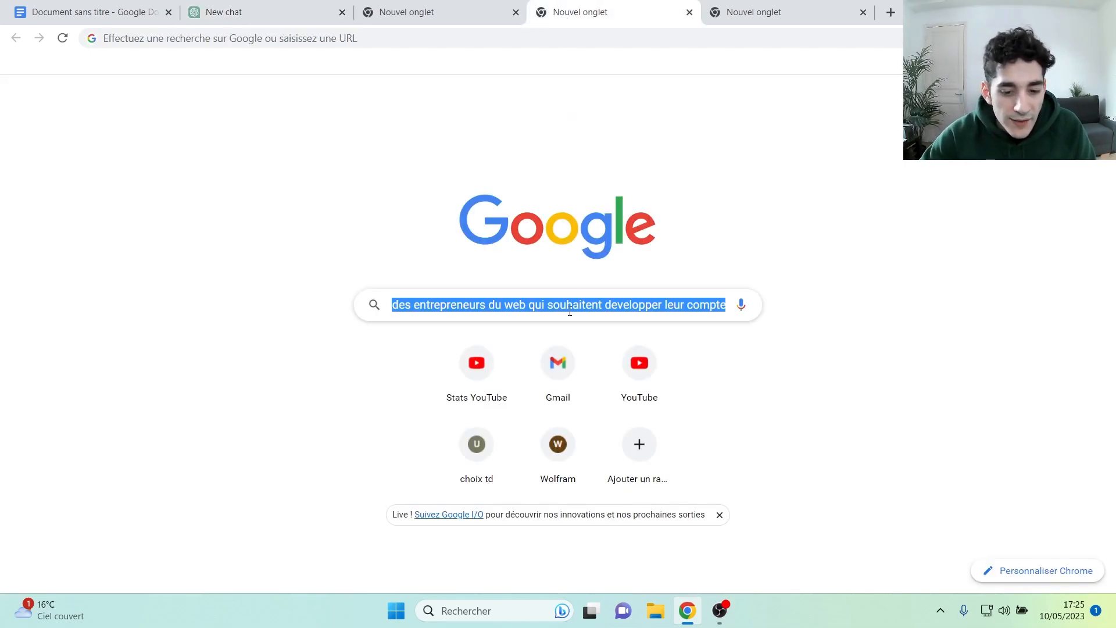
click(318, 7)
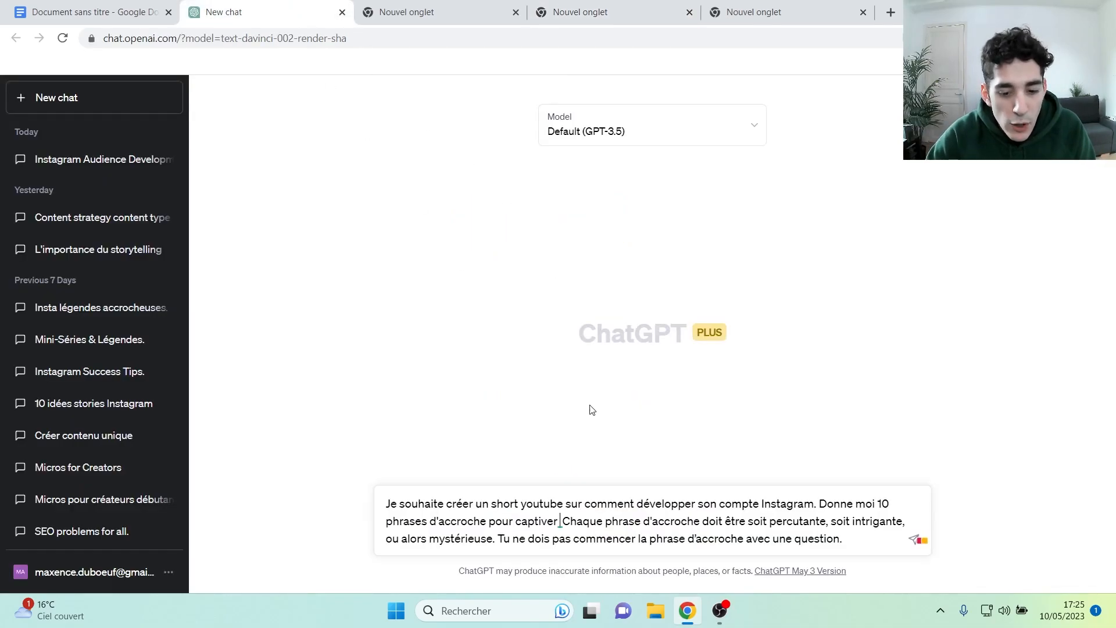
key(ctrl+v)
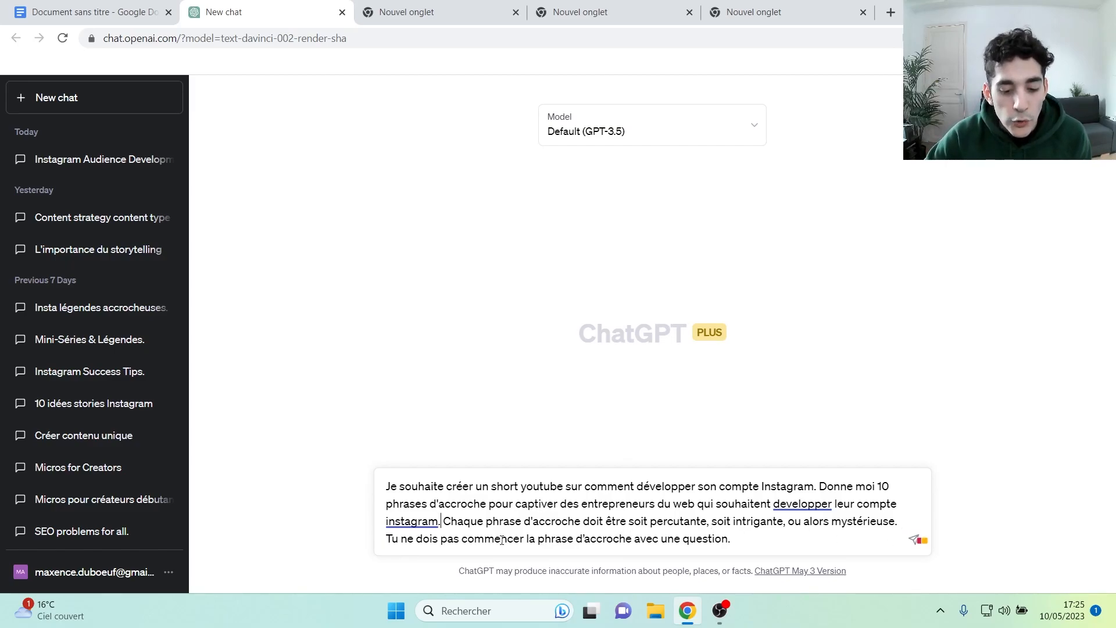
click(744, 540)
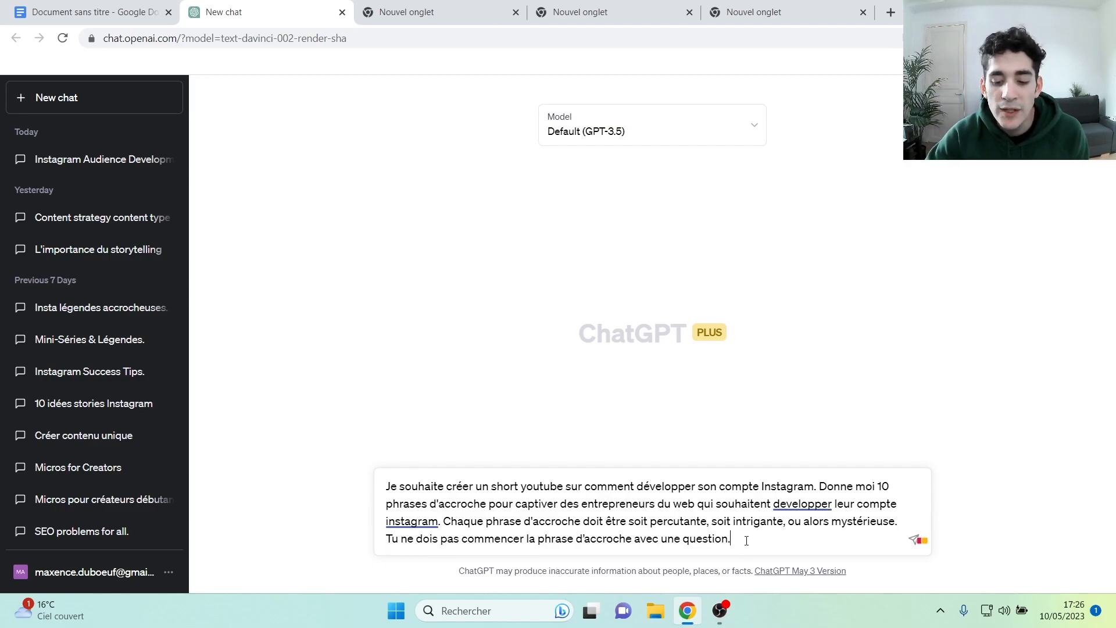
key(Return)
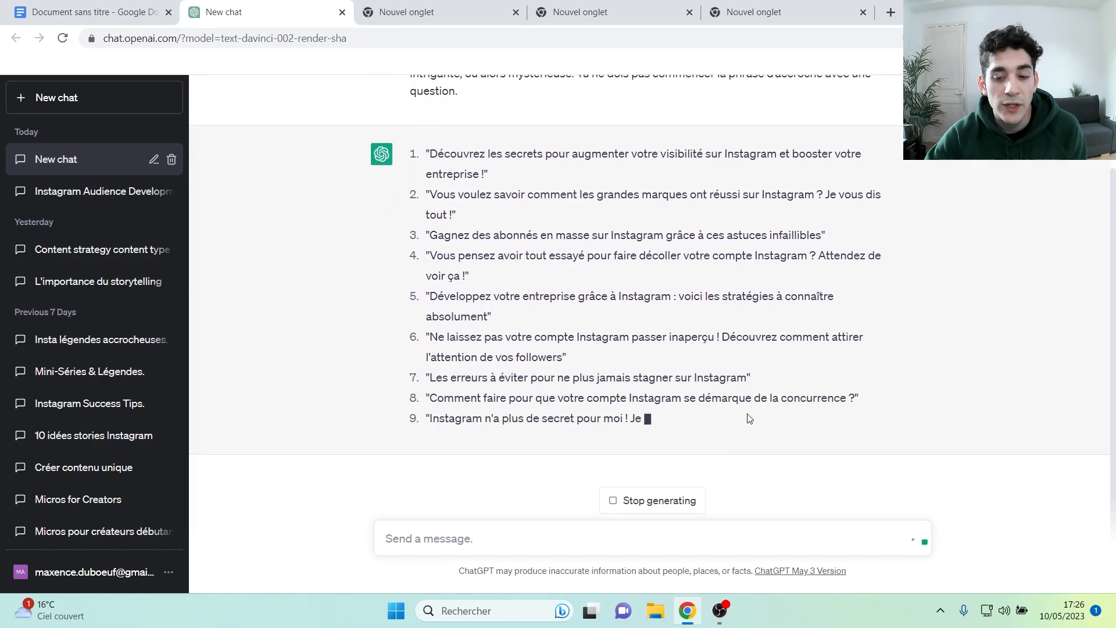
- Check the generated hooks and send the follow-up "Je veux des accroches plus percutantes et je t'invite à donner un chiffre clé."
drag(426, 154, 820, 154)
click(818, 172)
scroll(660, 347, up, 1)
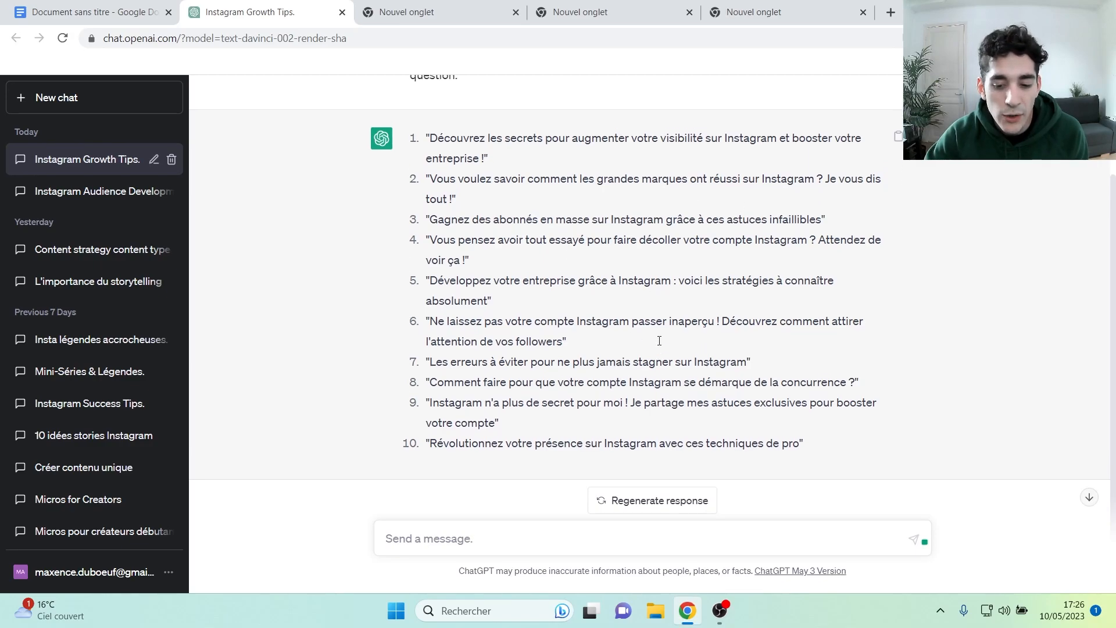
scroll(660, 345, down, 1)
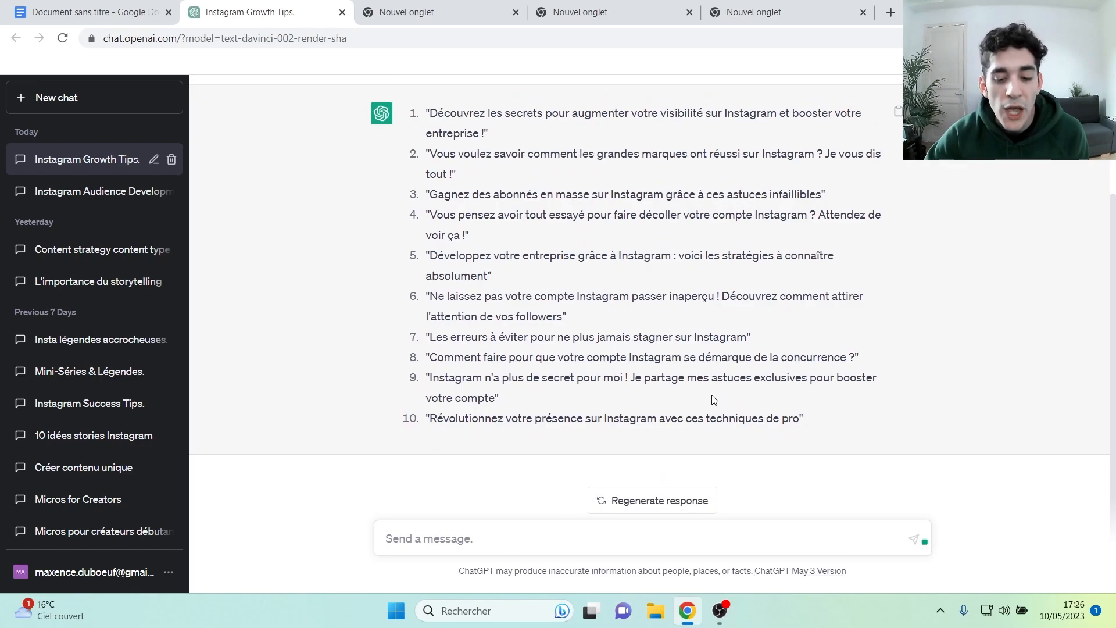
scroll(656, 368, up, 1)
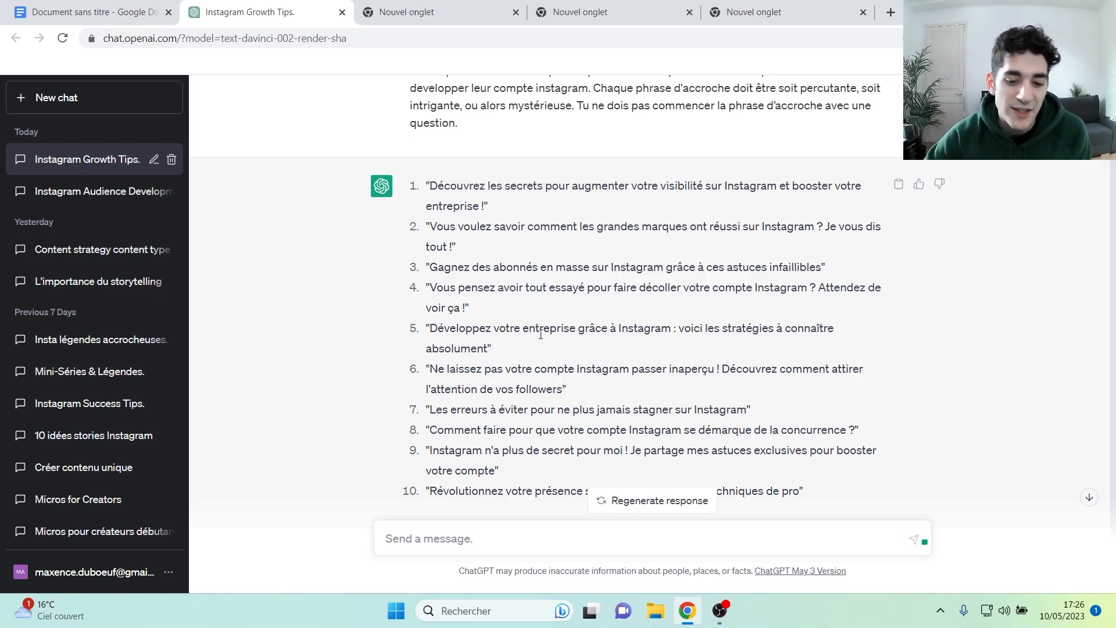
scroll(523, 406, down, 2)
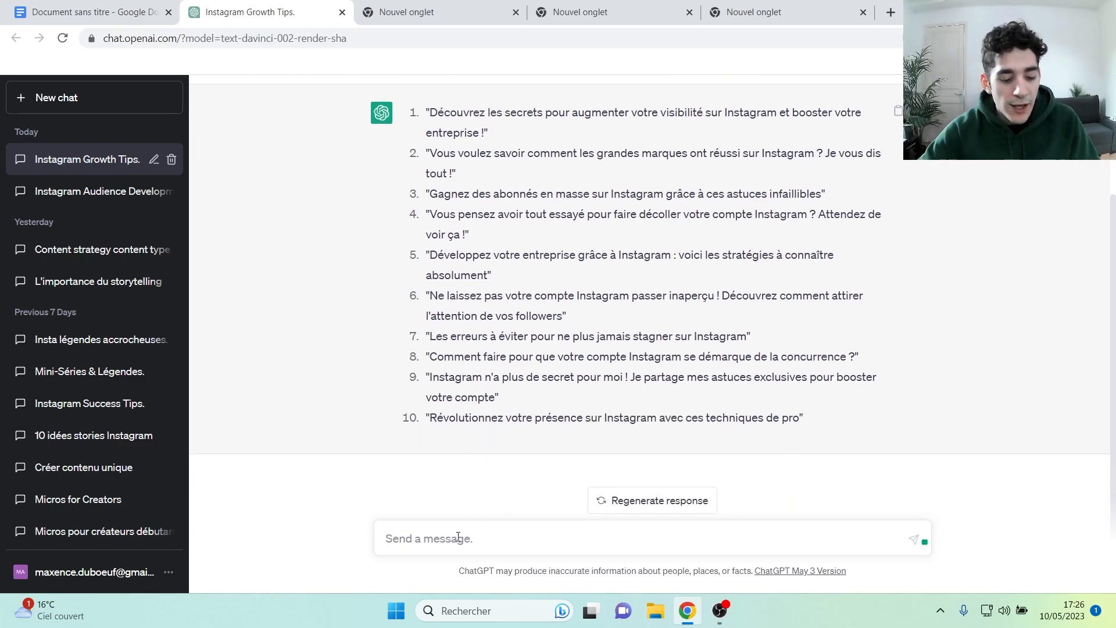
key(Caps_Lock)
text(J)
key(Caps_Lock)
text(e veux des accroches plus percutantes et je t'invite à donner un chiffre clé.)
key(Return)
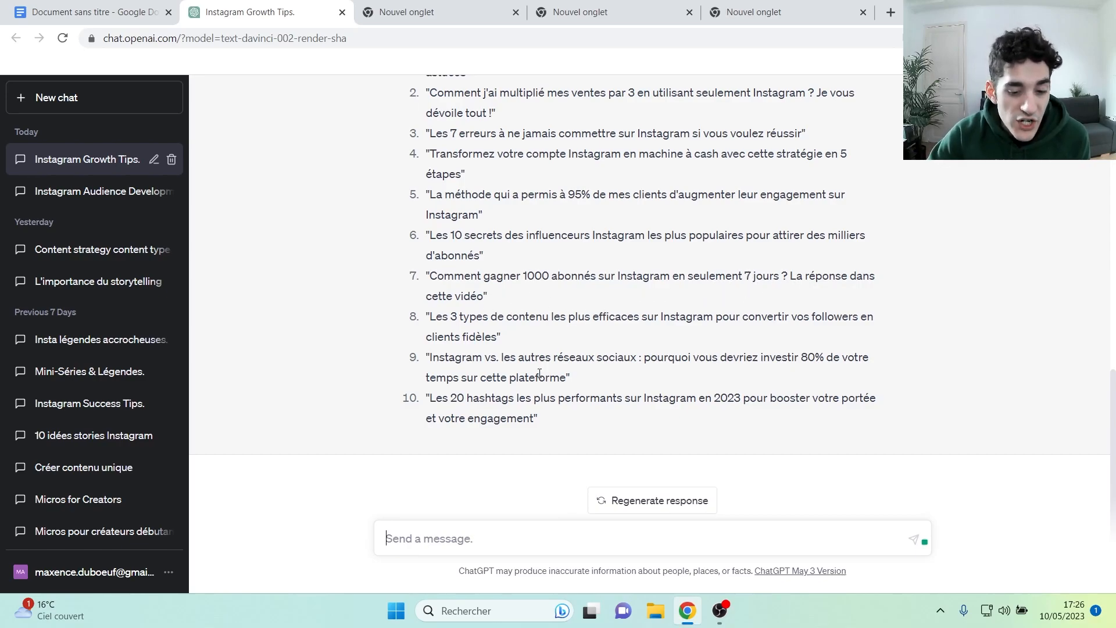
- Review the new hooks and copy the follow-up message asking for a key figure from ChatGPT into Google Docs below prompt 6
drag(429, 397, 588, 419)
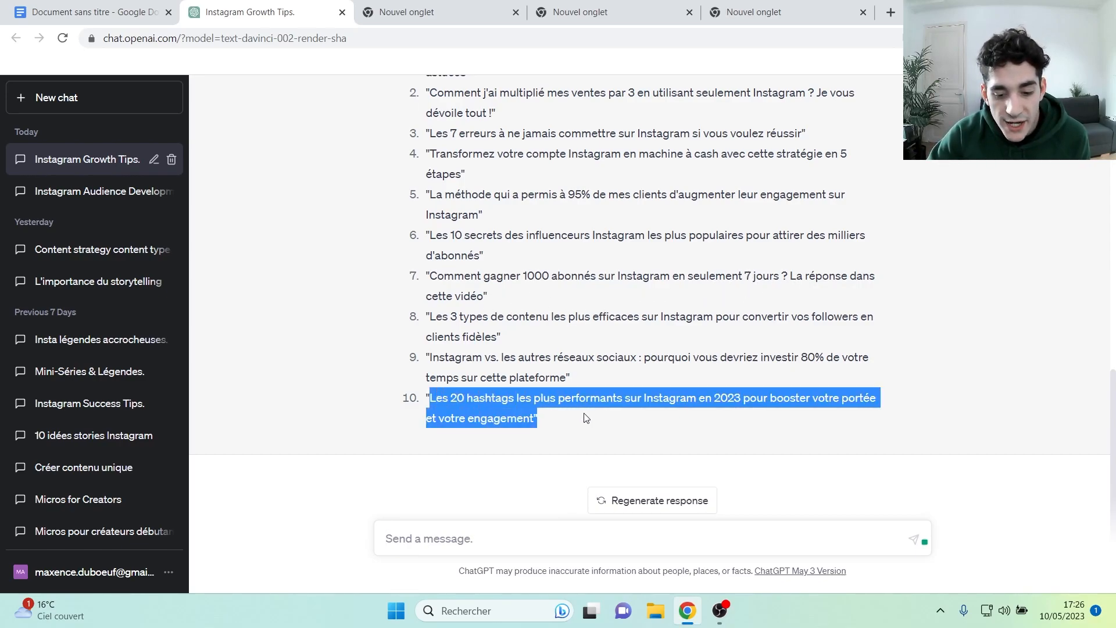
click(658, 423)
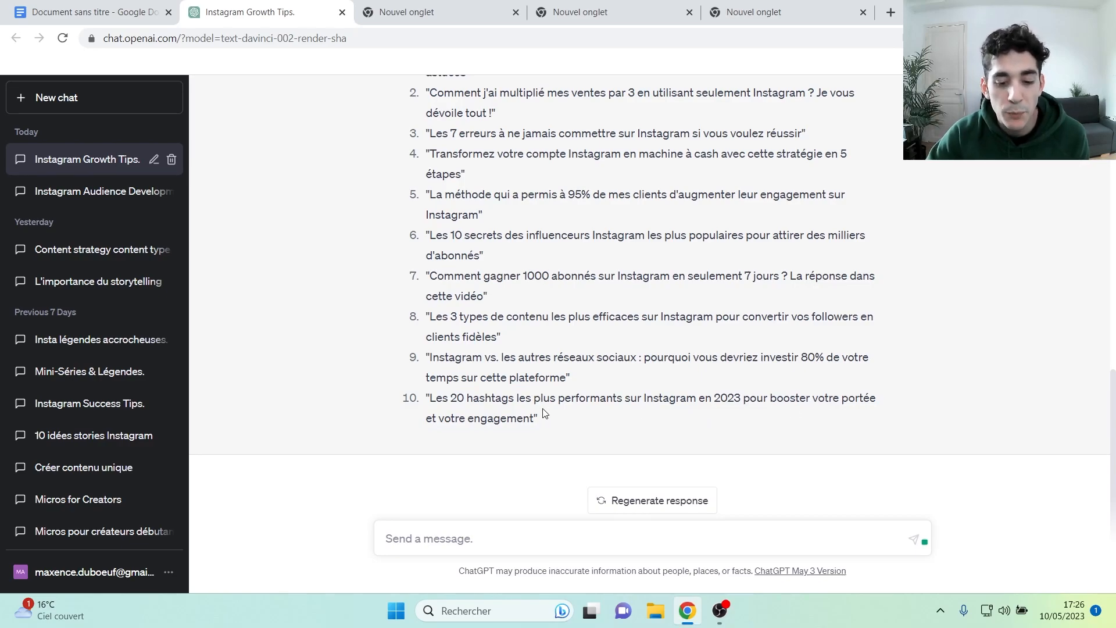
scroll(558, 415, up, 3)
scroll(556, 379, up, 2)
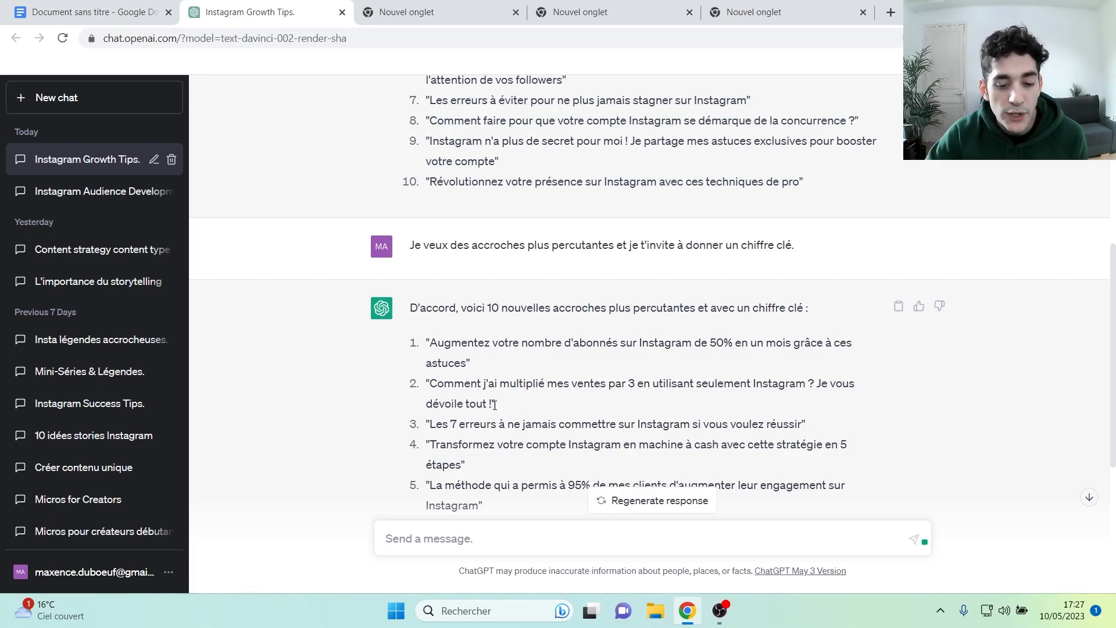
scroll(569, 402, down, 1)
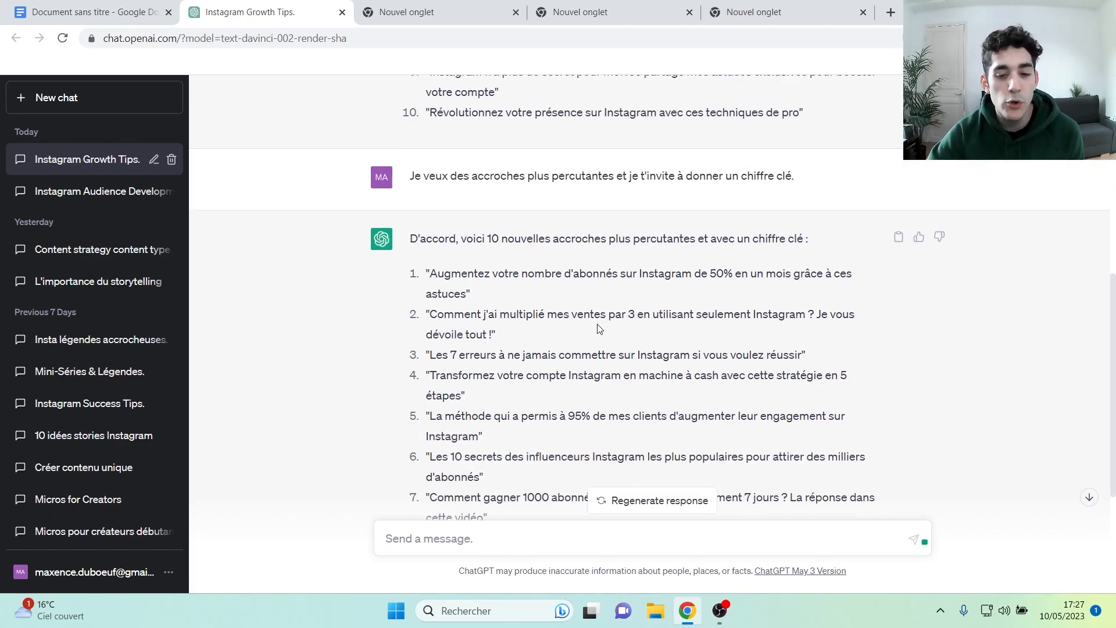
scroll(598, 329, up, 1)
drag(811, 246, 435, 240)
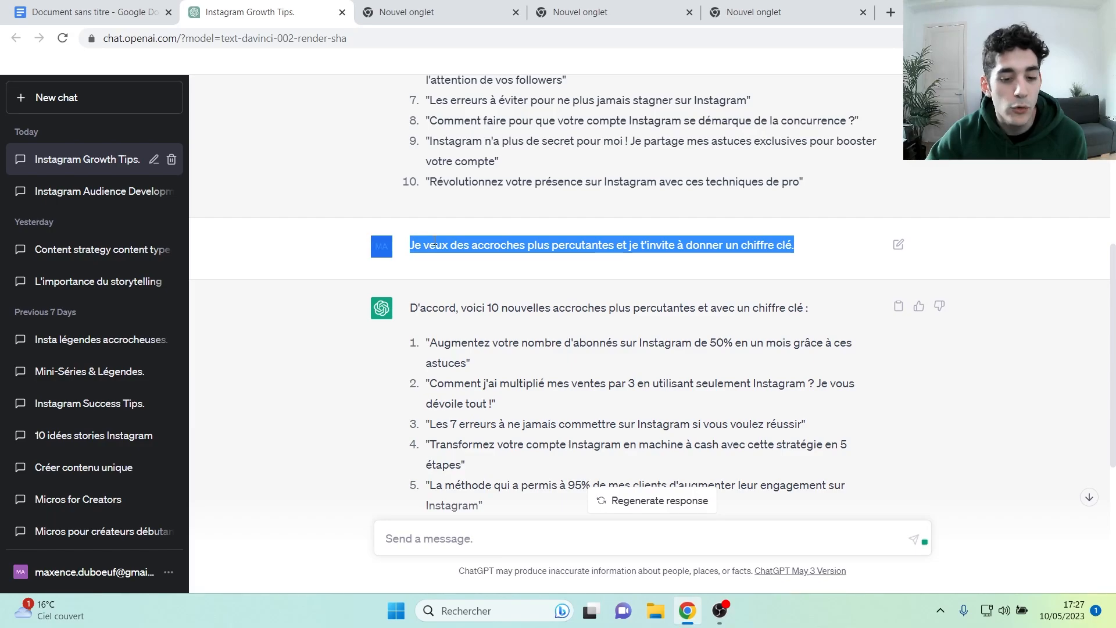
key(ctrl+1)
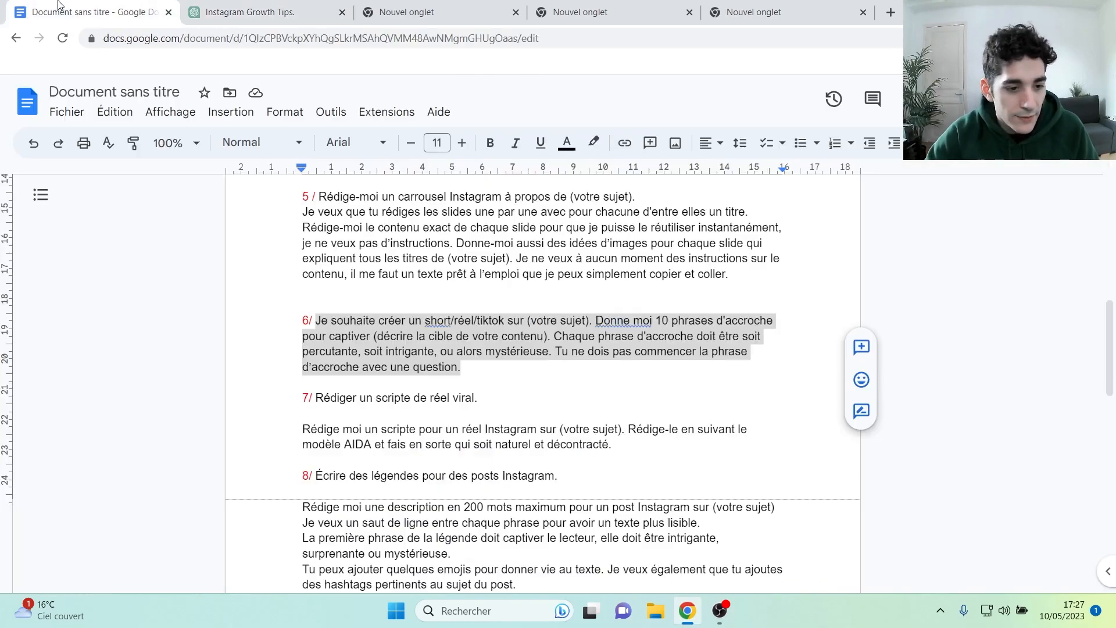
click(478, 368)
key(ctrl+v)
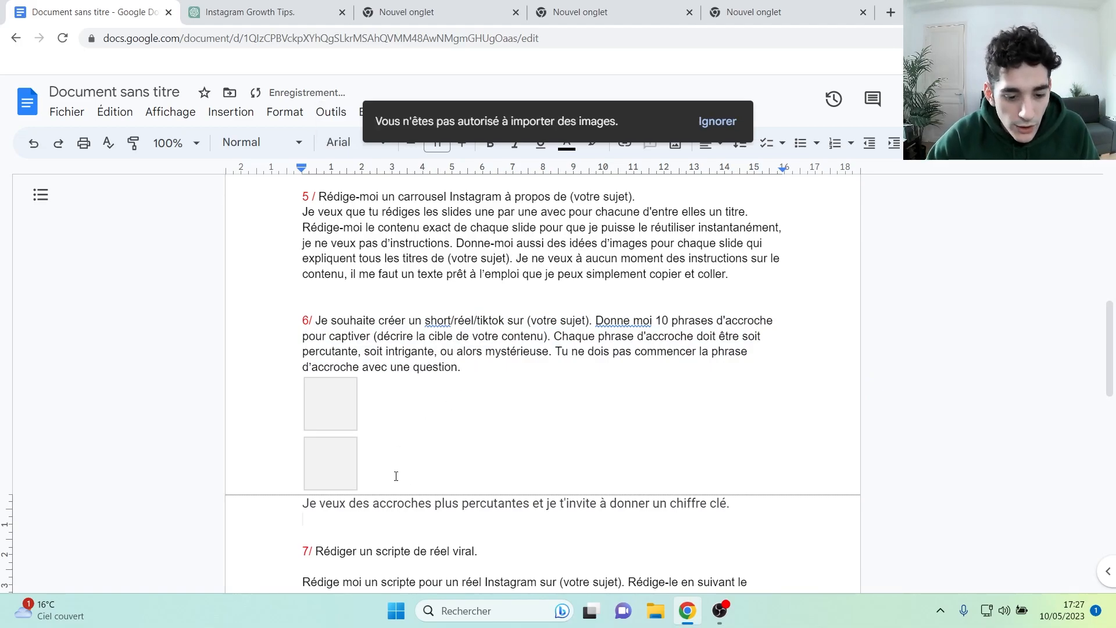
key(ctrl+2)
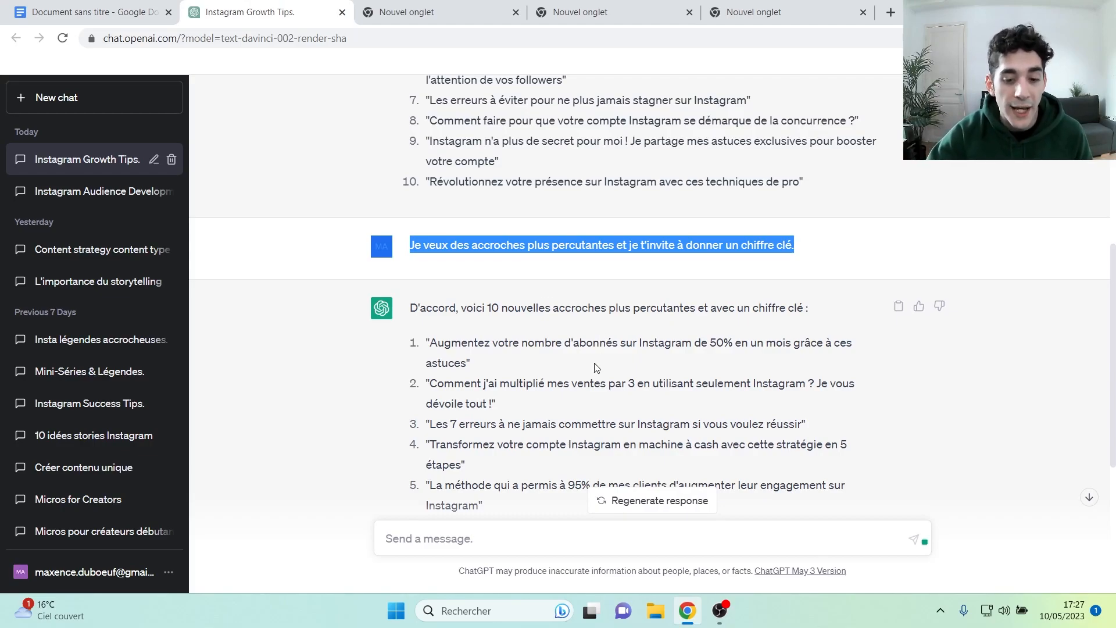
scroll(542, 304, down, 1)
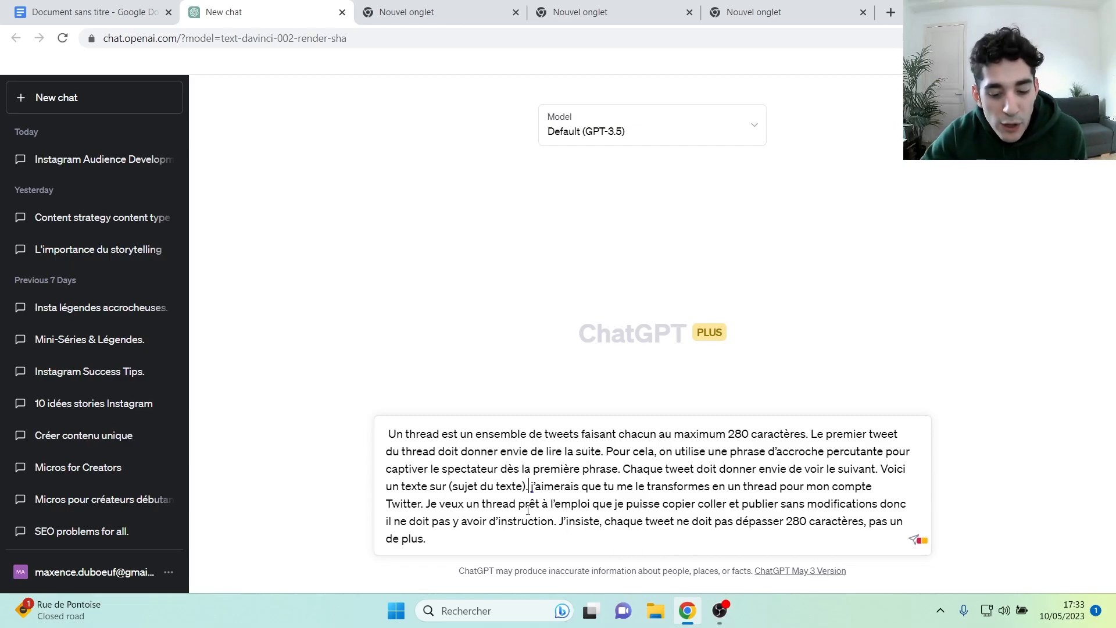
- Replace "(sujet du texte)" in the Twitter thread prompt with the "Tricher ne paye pas !" text copied from the Google search box and send the request
drag(526, 487, 451, 487)
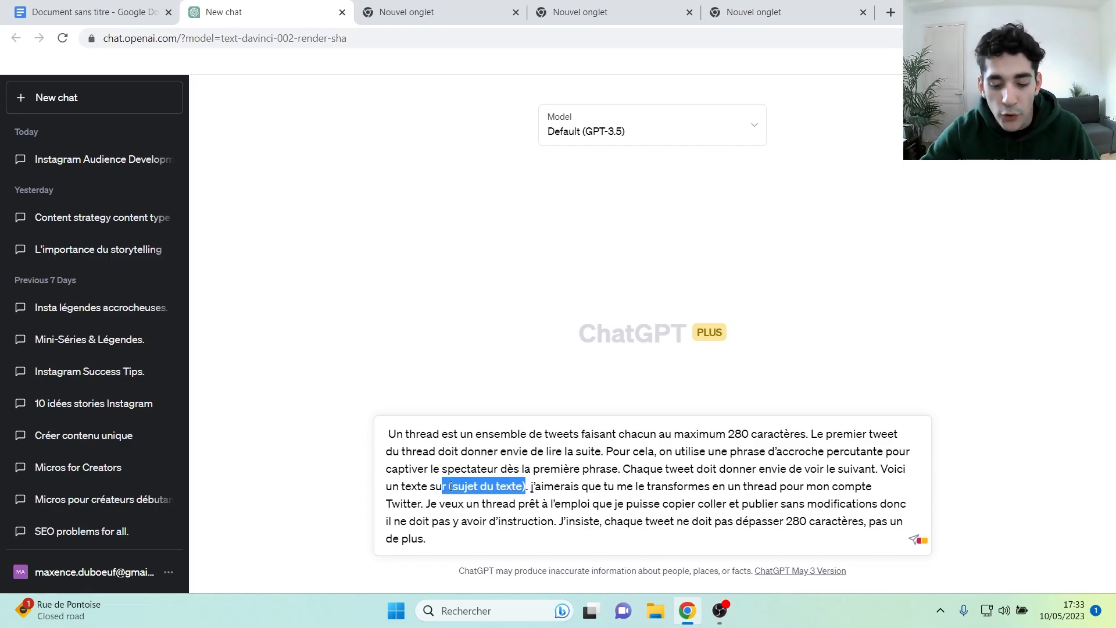
key(BackSpace)
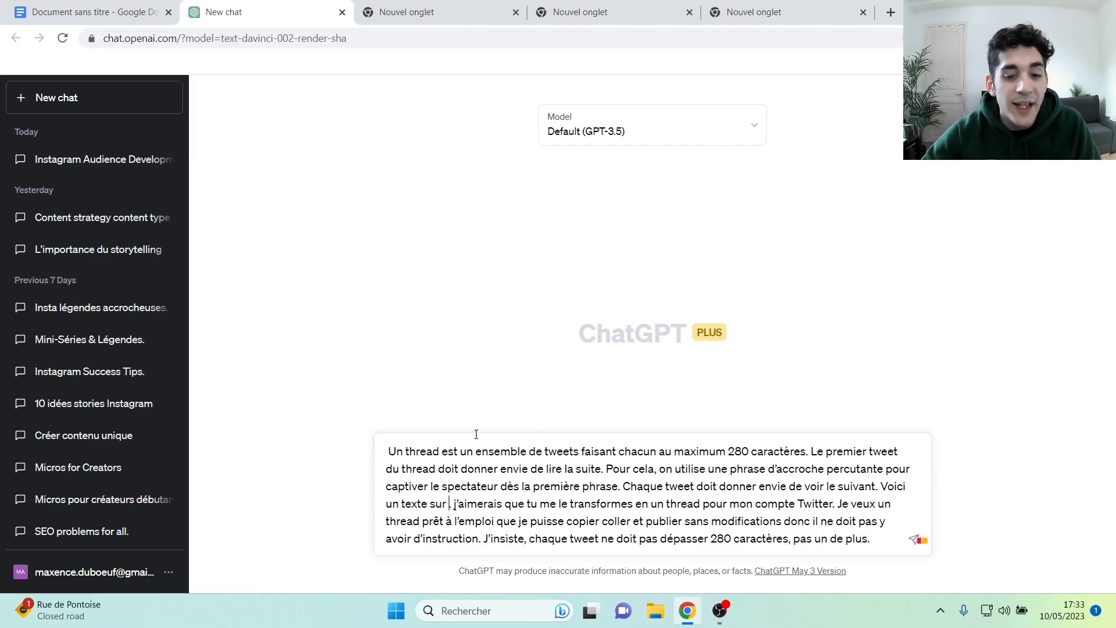
click(738, 11)
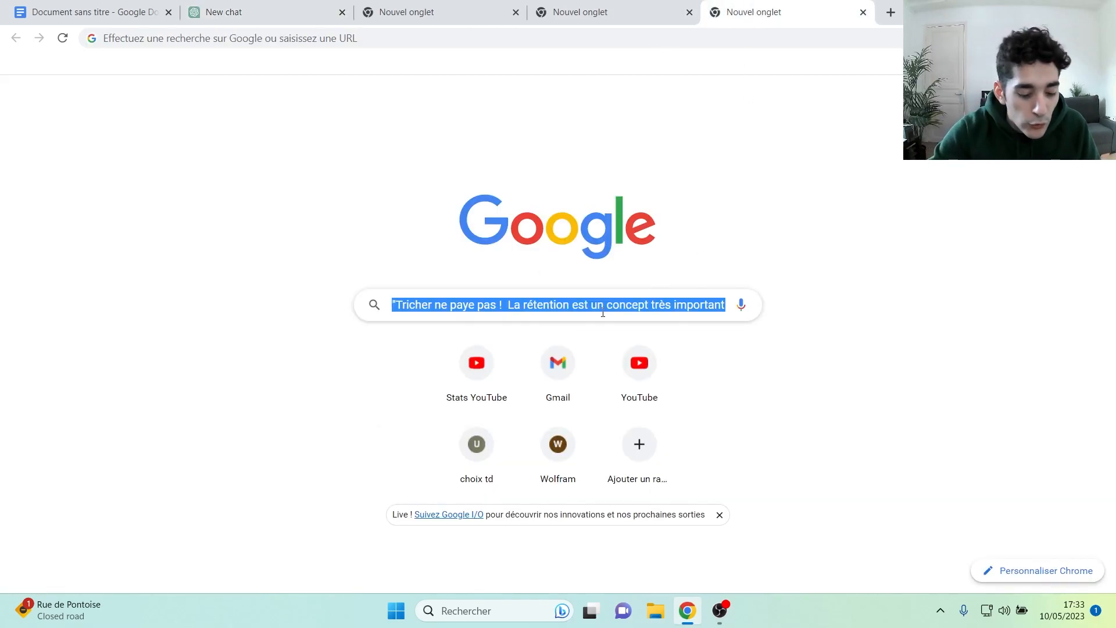
click(283, 13)
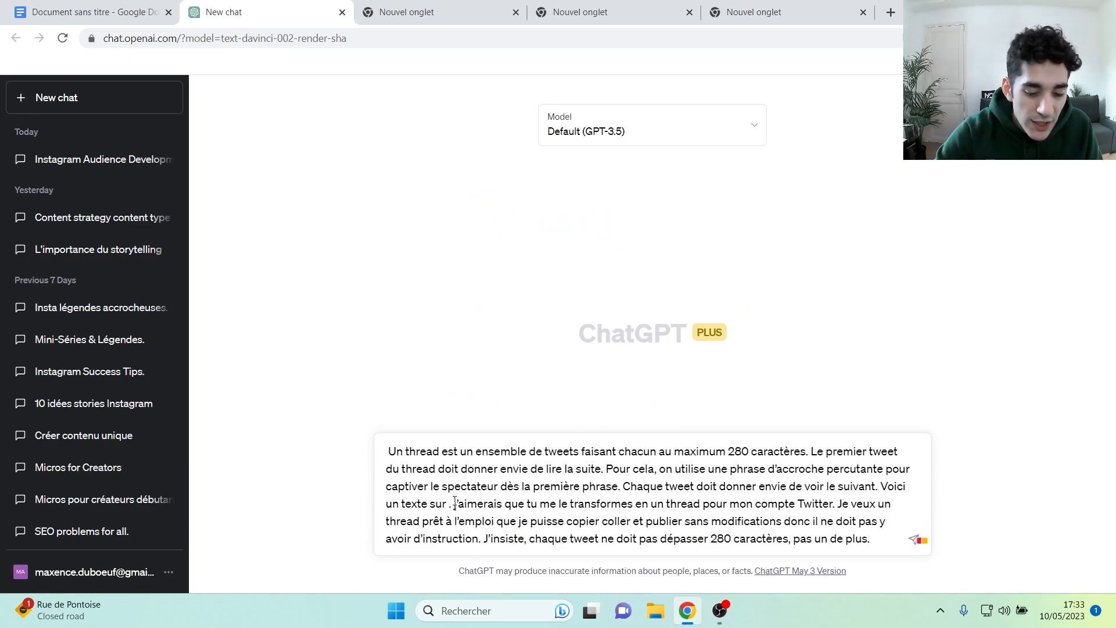
key(ctrl+v)
text(en un thread pour mon compte Twitter. Je veux un thread prêt à l’emploi que je puisse copier coller et publier sans modifications donc il ne doit pas y avoir d’instruction. J’insiste, chaque tweet ne doit pas dépasser 280 caractères, pas un de plus.)
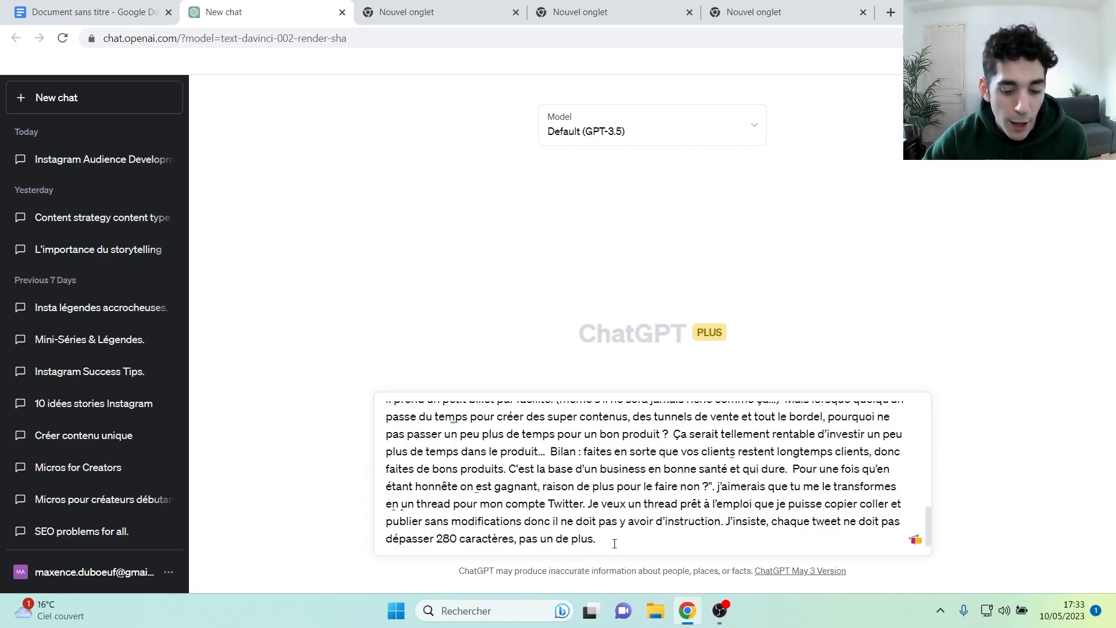
key(Return)
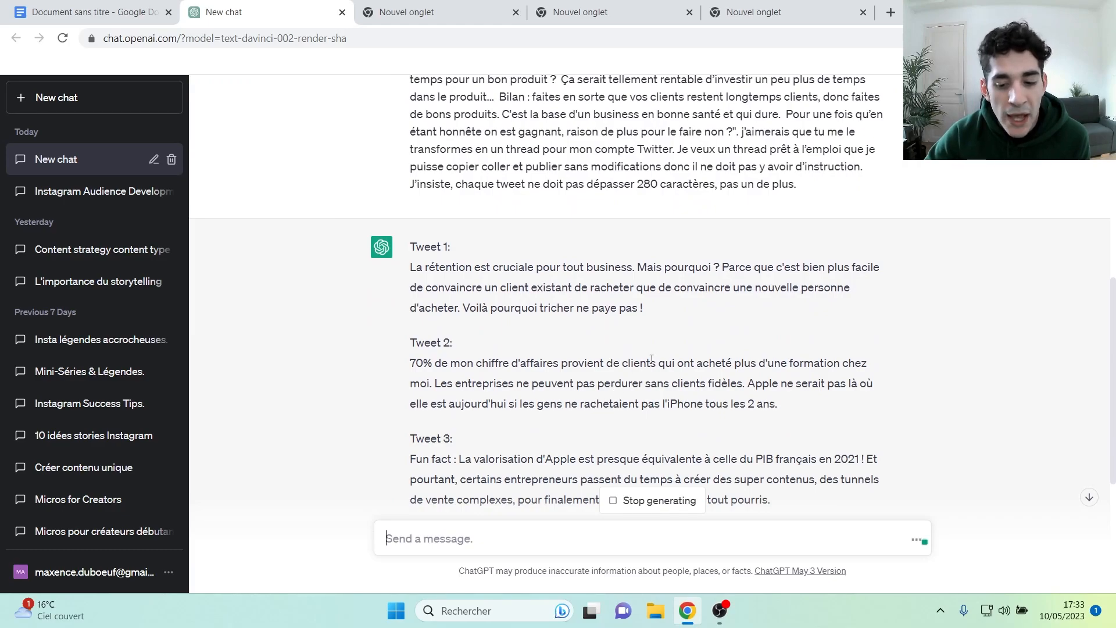
- Reread the Twitter thread prompt with its inserted text and examine the generated tweets from first to last
scroll(683, 339, up, 2)
scroll(683, 339, up, 7)
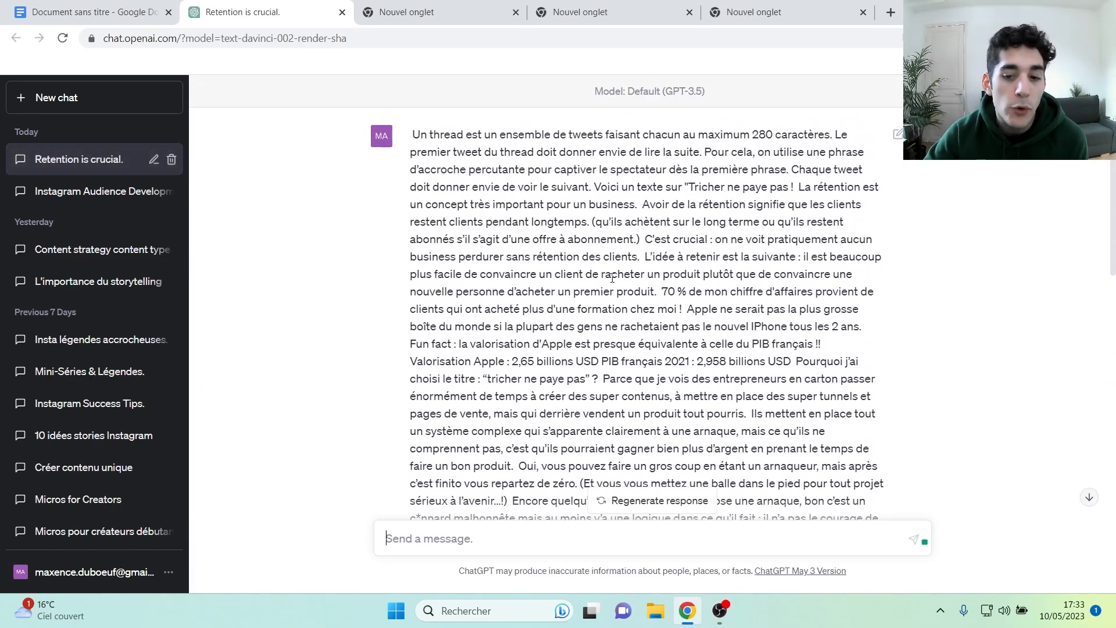
scroll(703, 195, down, 1)
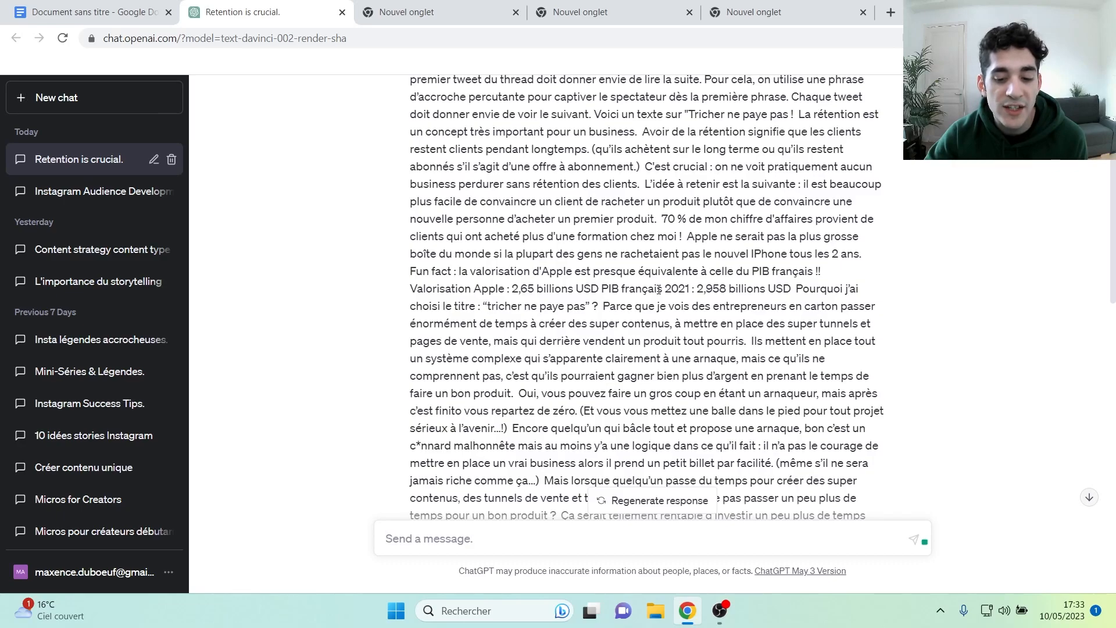
scroll(890, 391, down, 5)
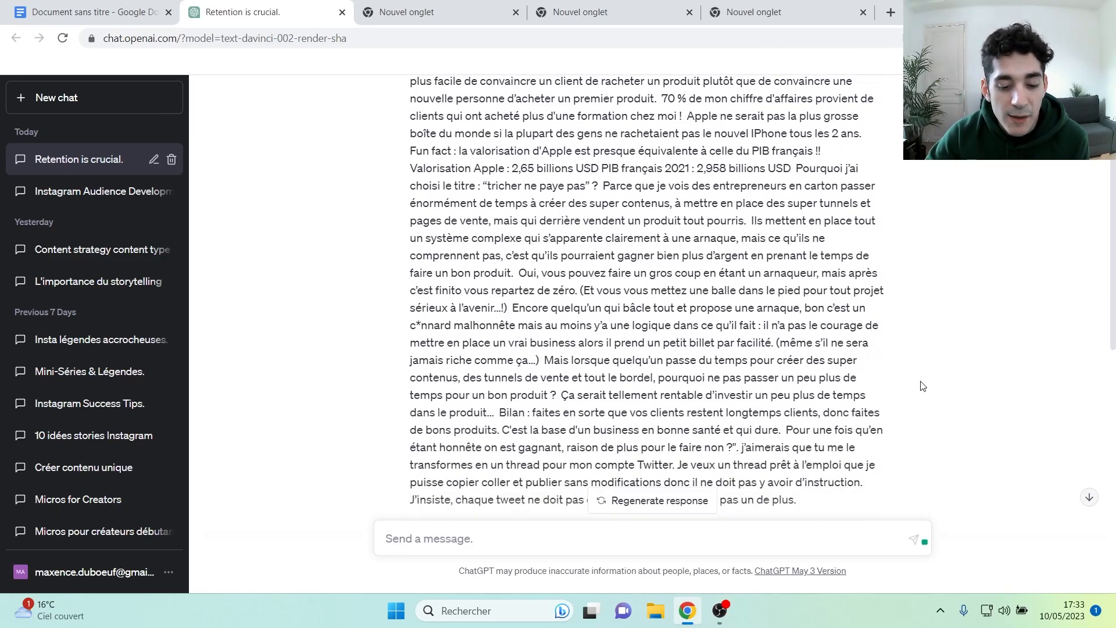
scroll(922, 387, down, 2)
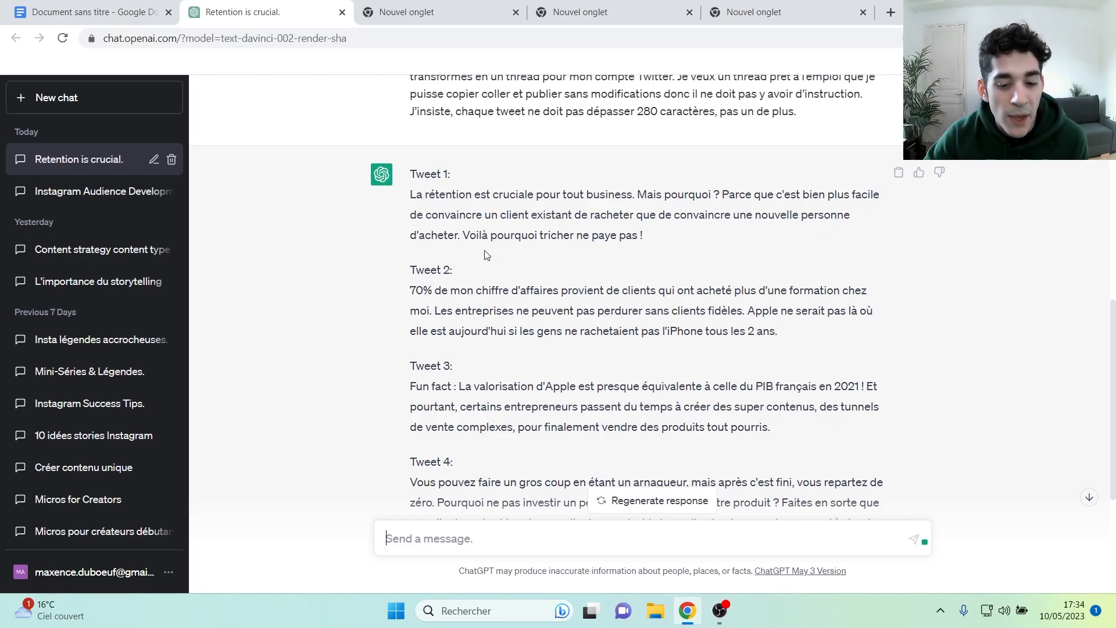
scroll(655, 265, down, 3)
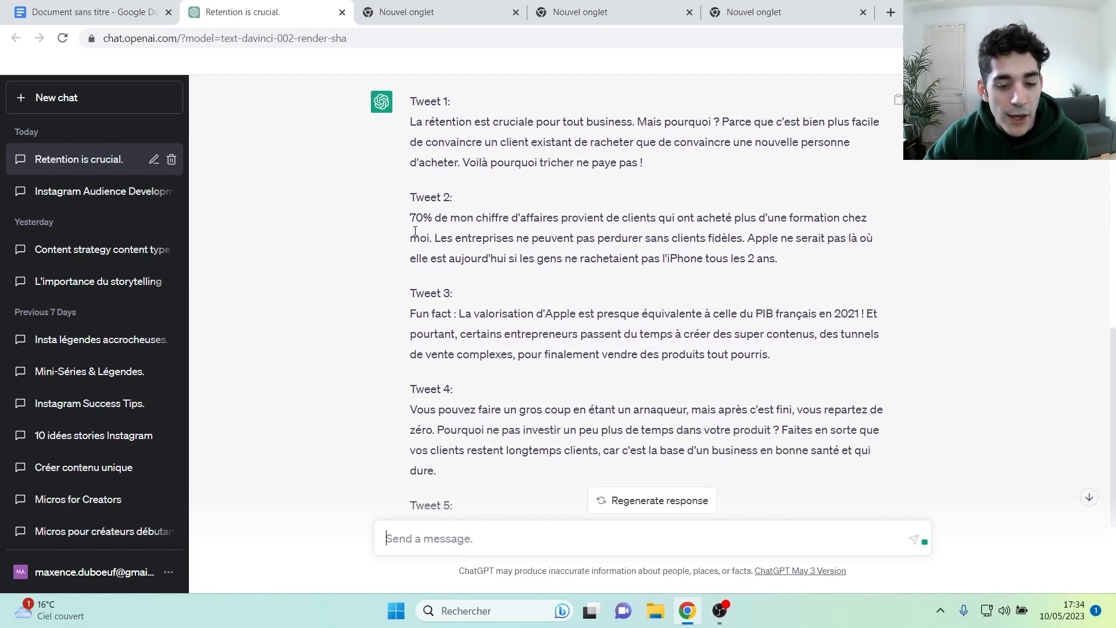
scroll(450, 301, down, 1)
drag(465, 429, 365, 128)
click(523, 333)
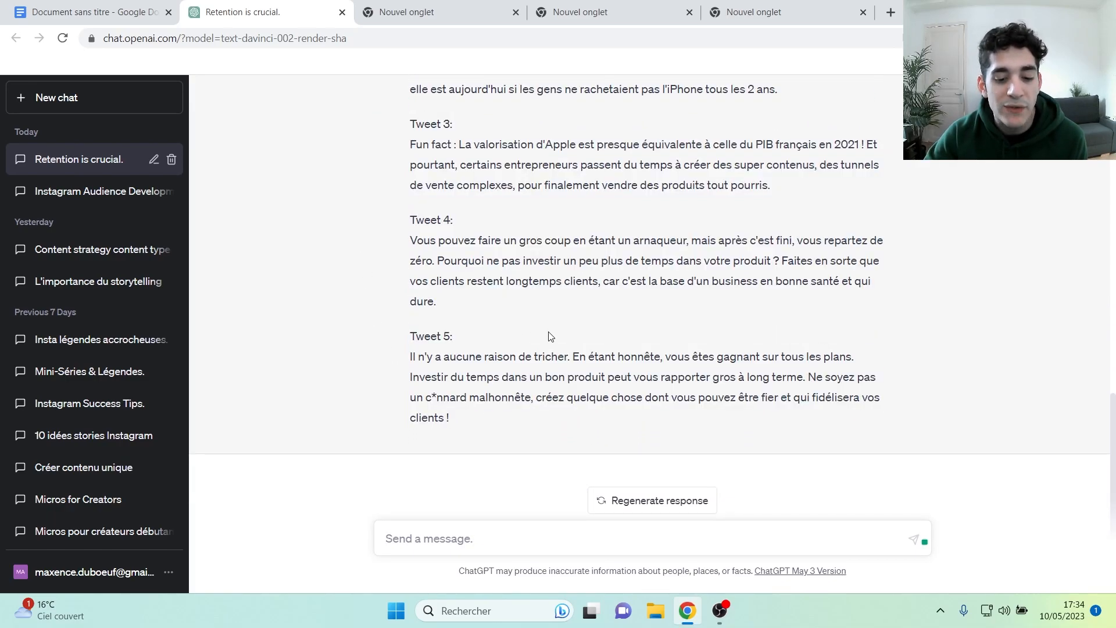
scroll(552, 349, up, 3)
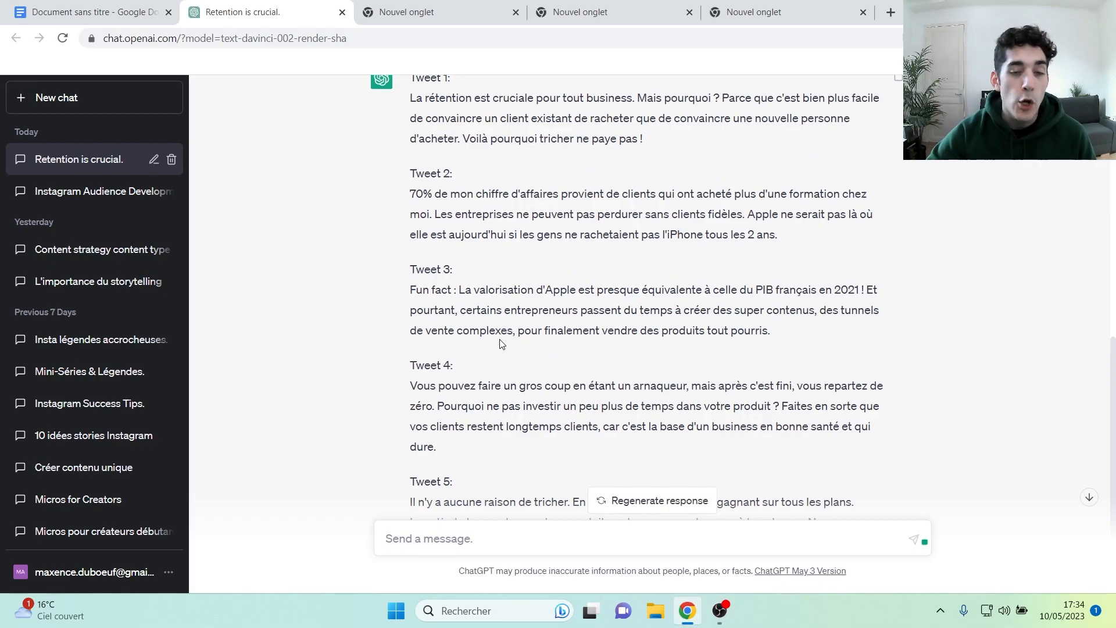
scroll(525, 304, down, 3)
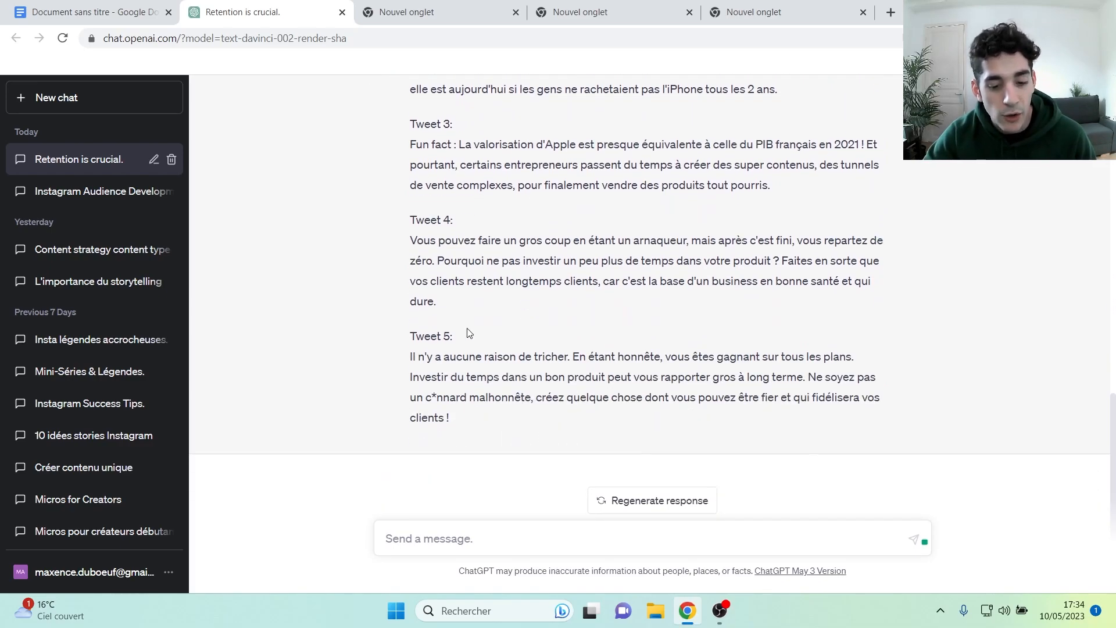
- Replace "(votre sujet)" in the Instagram description prompt with "comment développer son compte Instagram" from the Google search box, ending the sentence with a period
click(55, 11)
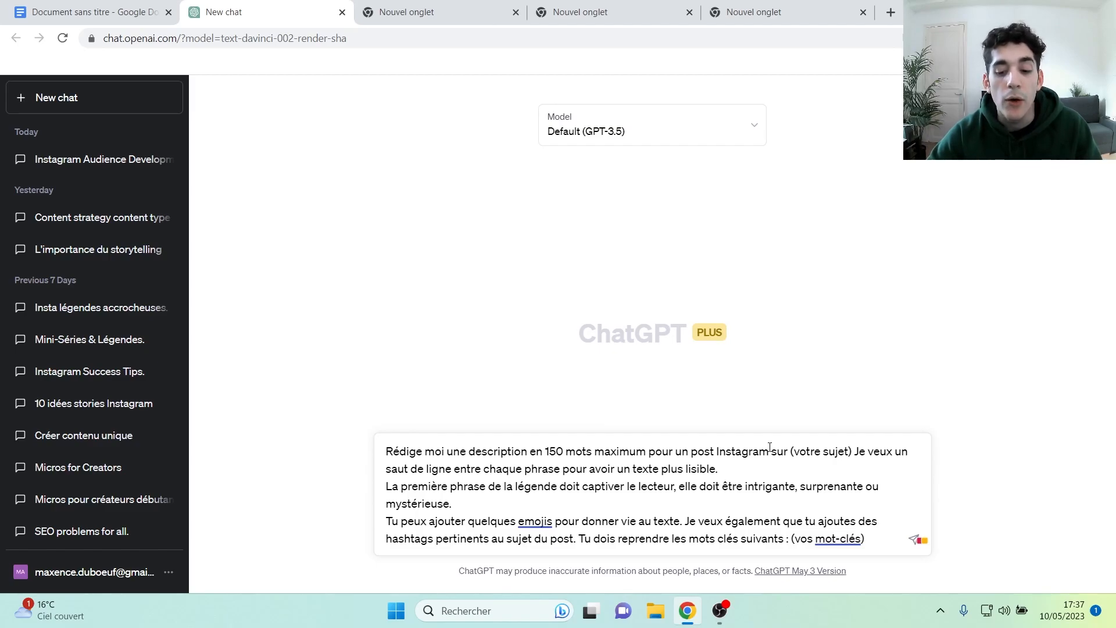
drag(791, 451, 855, 452)
key(BackSpace)
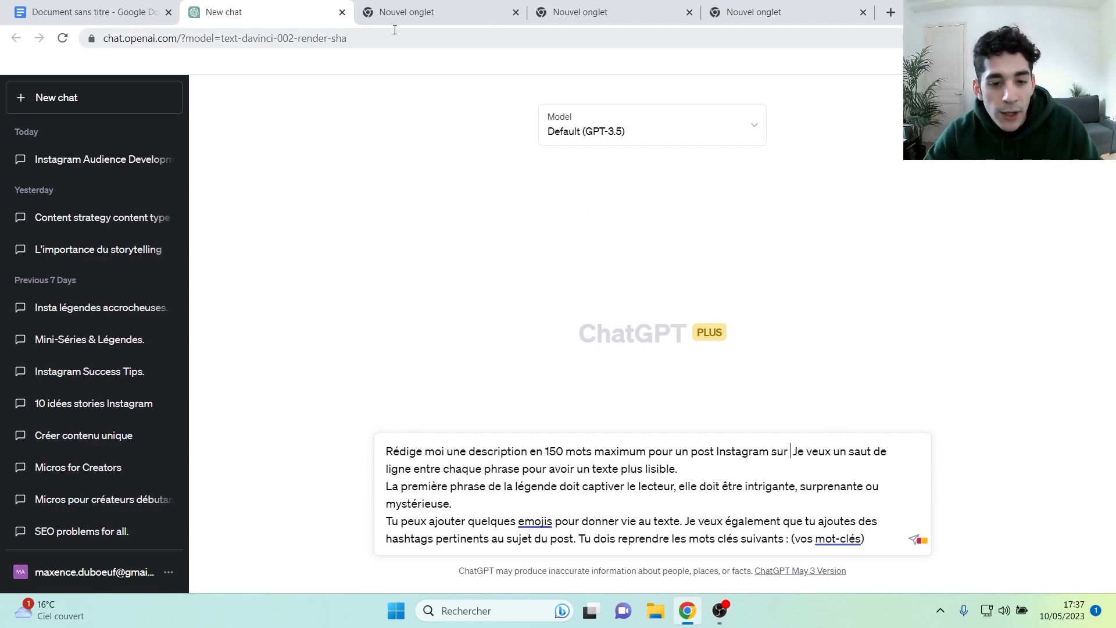
click(451, 22)
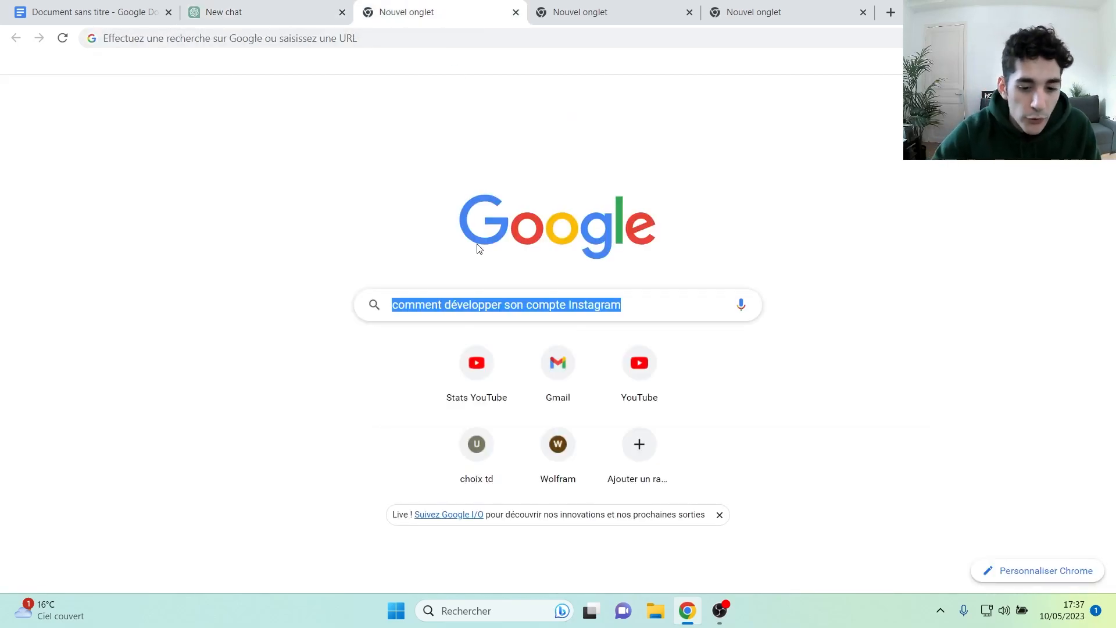
click(293, 7)
text(comment développer son compte Instagram)
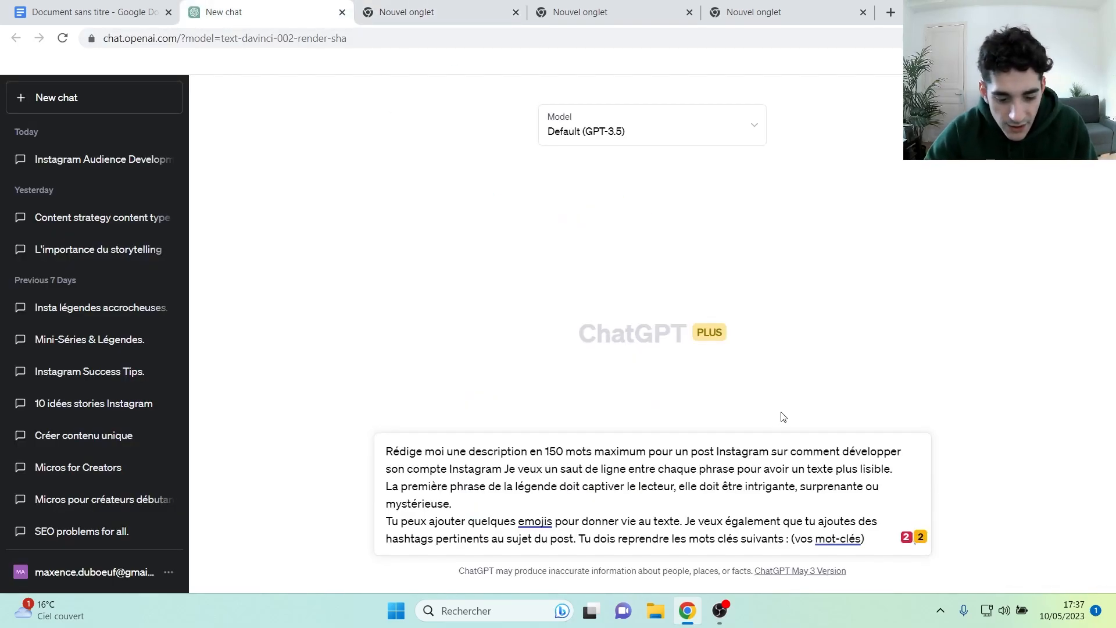
key(Caps_Lock)
text(.)
key(Caps_Lock)
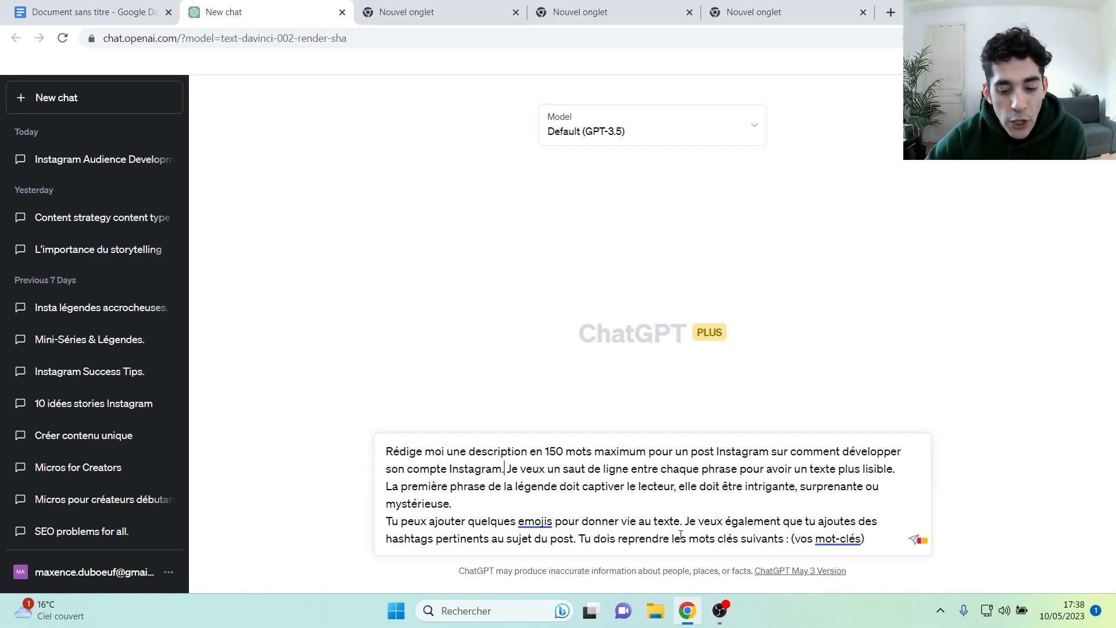
- Replace "(vos mot-clés)" with "strategie instagram, reussir sur instagram" and send the description request
drag(791, 539, 866, 535)
key(BackSpace)
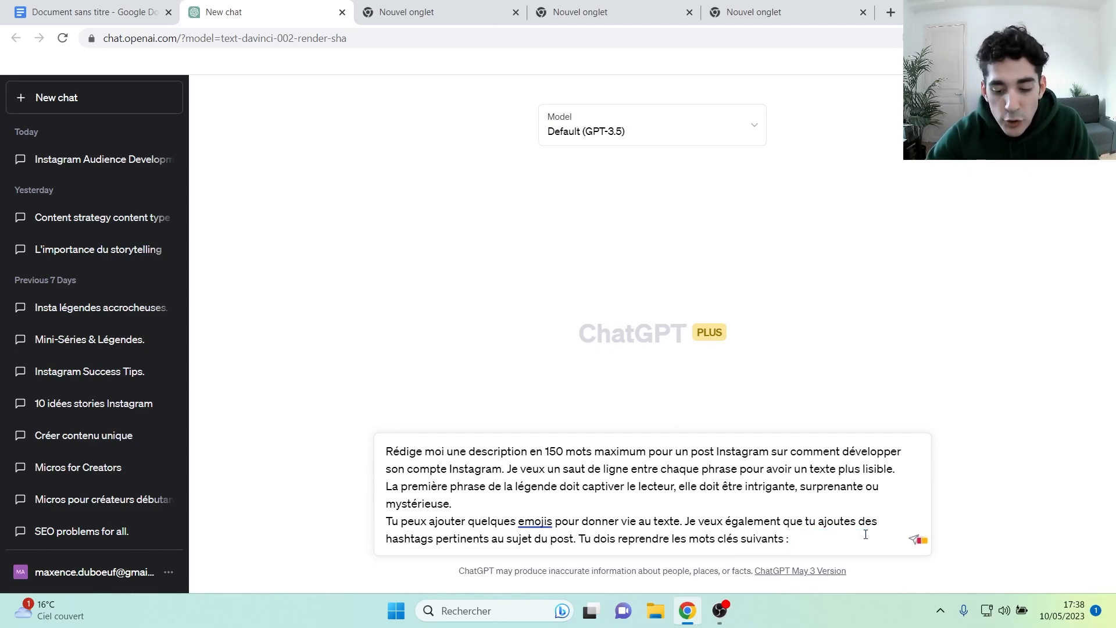
text(strategi)
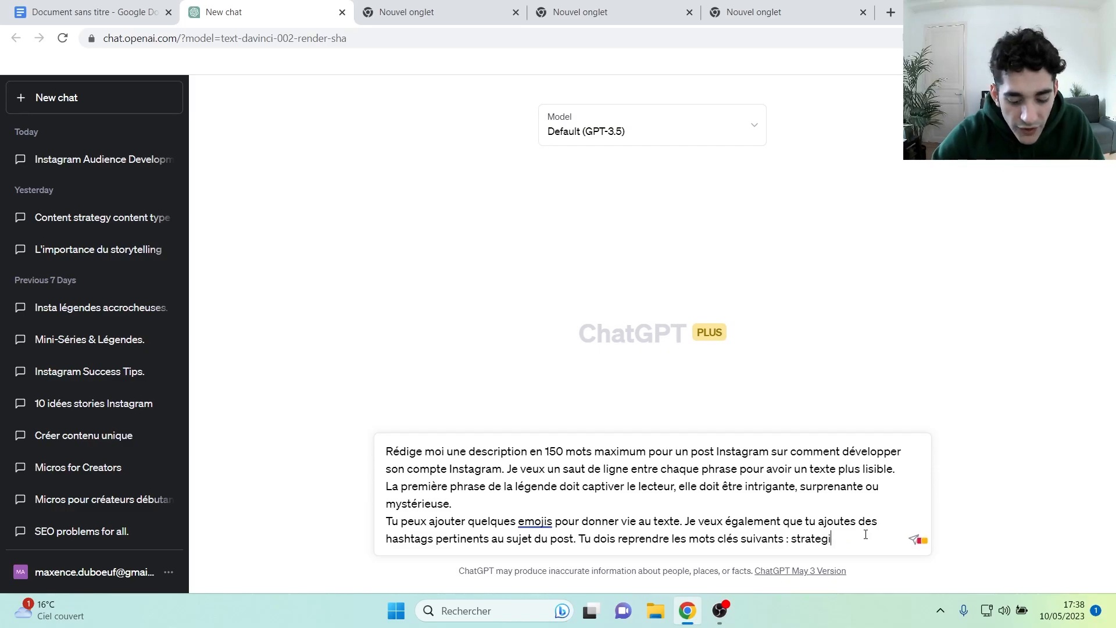
text(e insj)
key(BackSpace)
text(tagram )
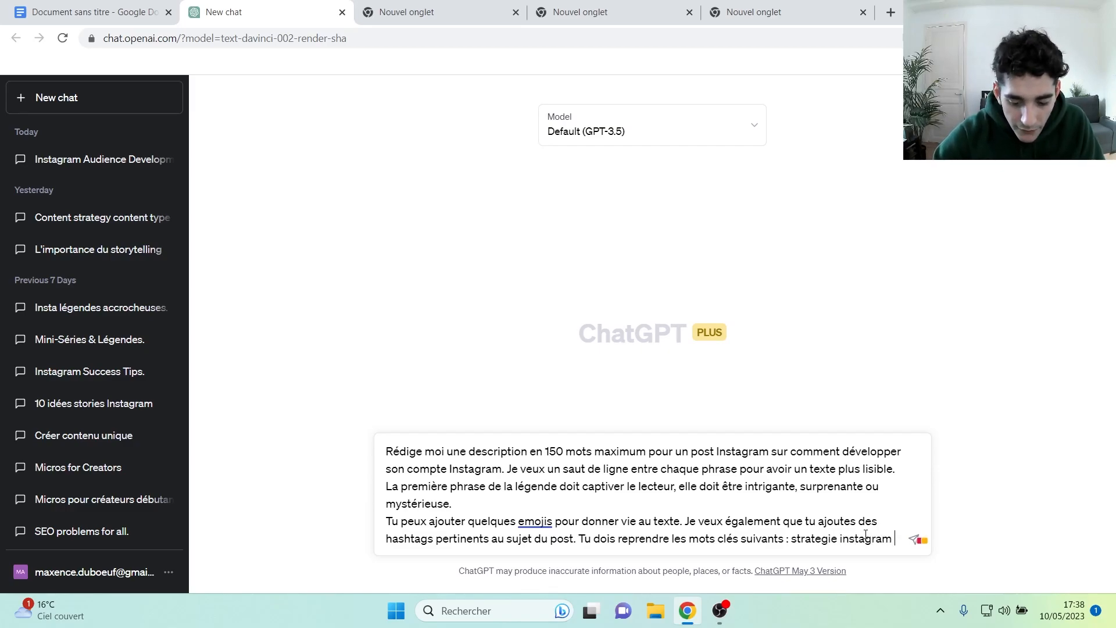
text(, reussir)
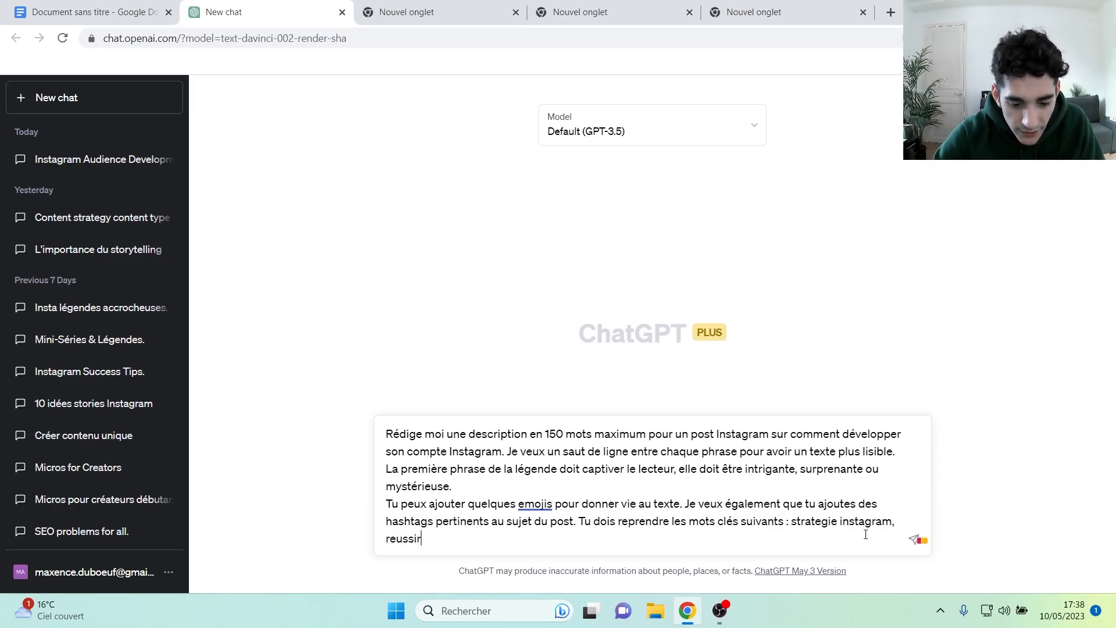
text( sur instagram)
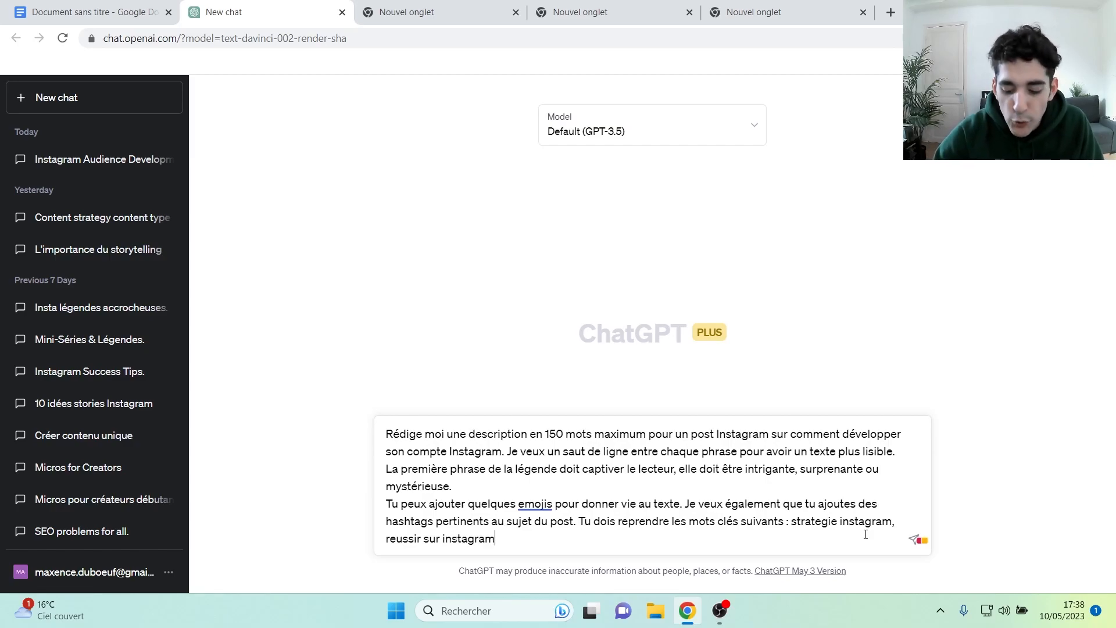
key(Return)
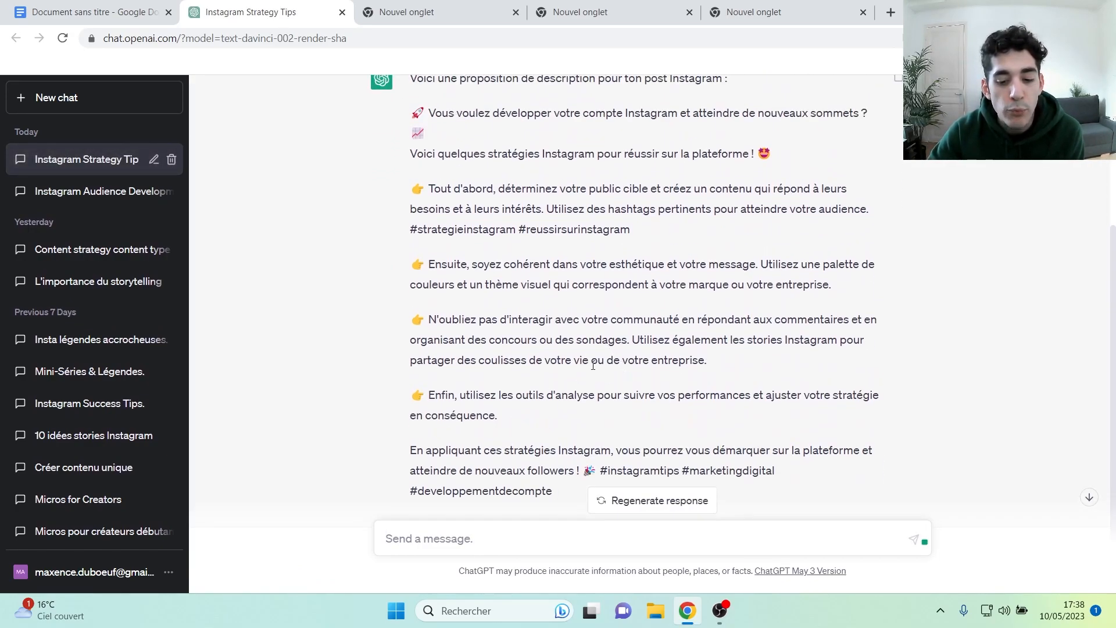
- Compare the generated Instagram description with the prompt's requirements, checking its length, opening sentence, line breaks, emojis and hashtags
scroll(506, 410, up, 4)
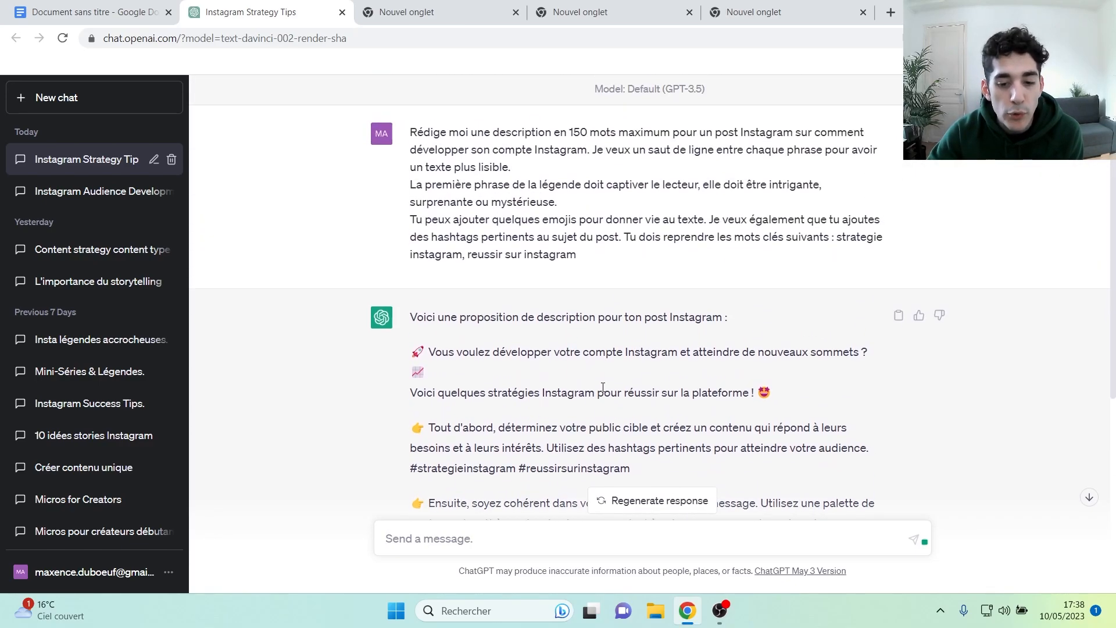
drag(569, 135, 670, 134)
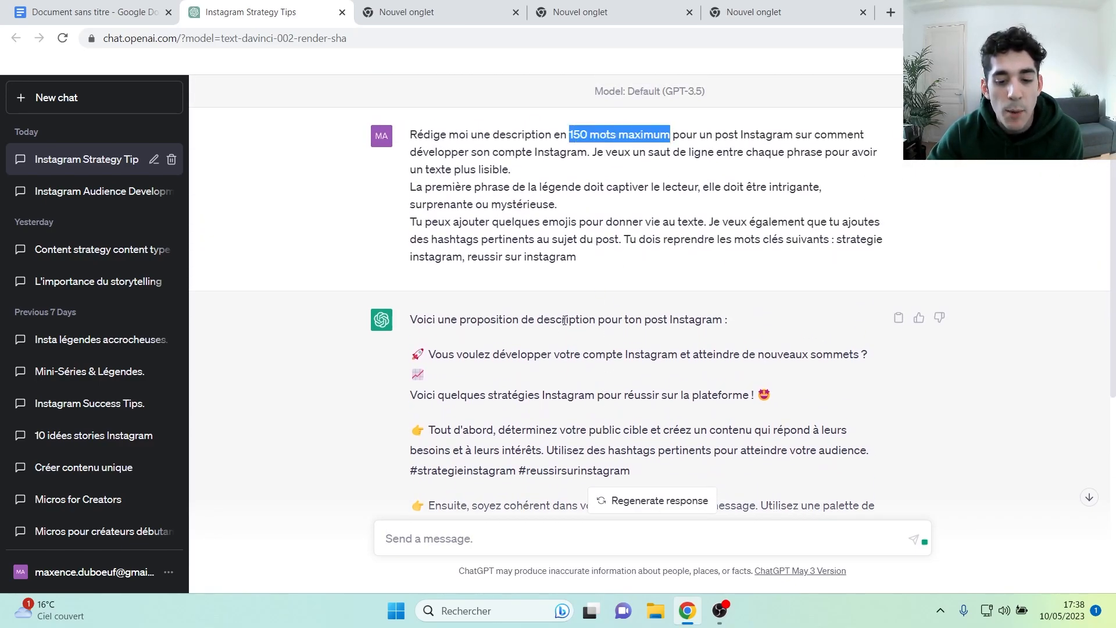
click(531, 347)
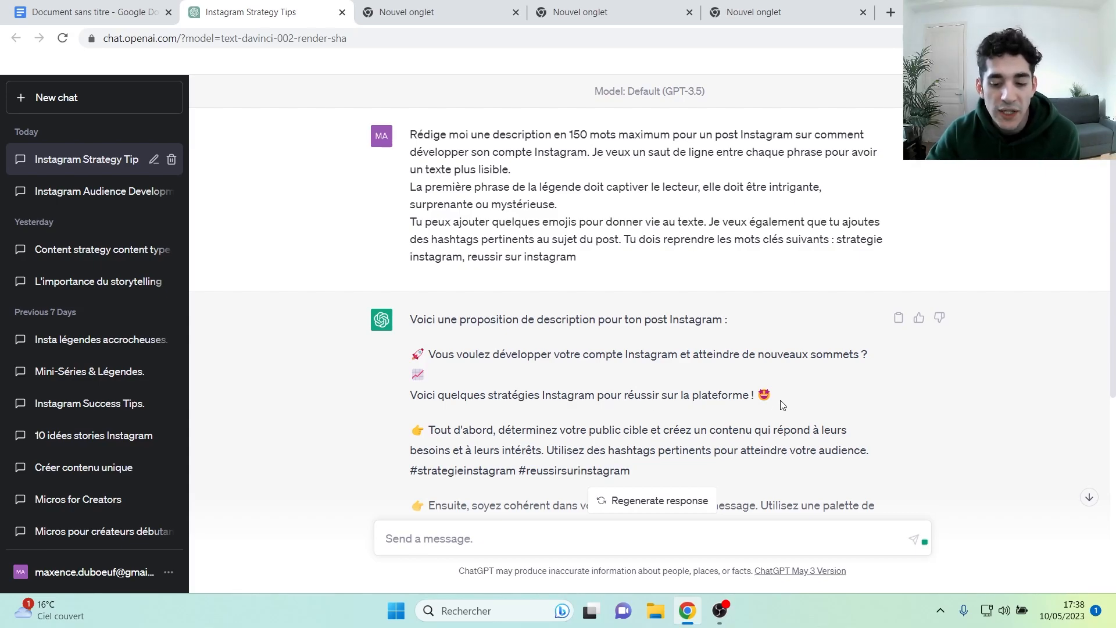
drag(782, 405, 380, 317)
click(423, 449)
scroll(423, 449, down, 3)
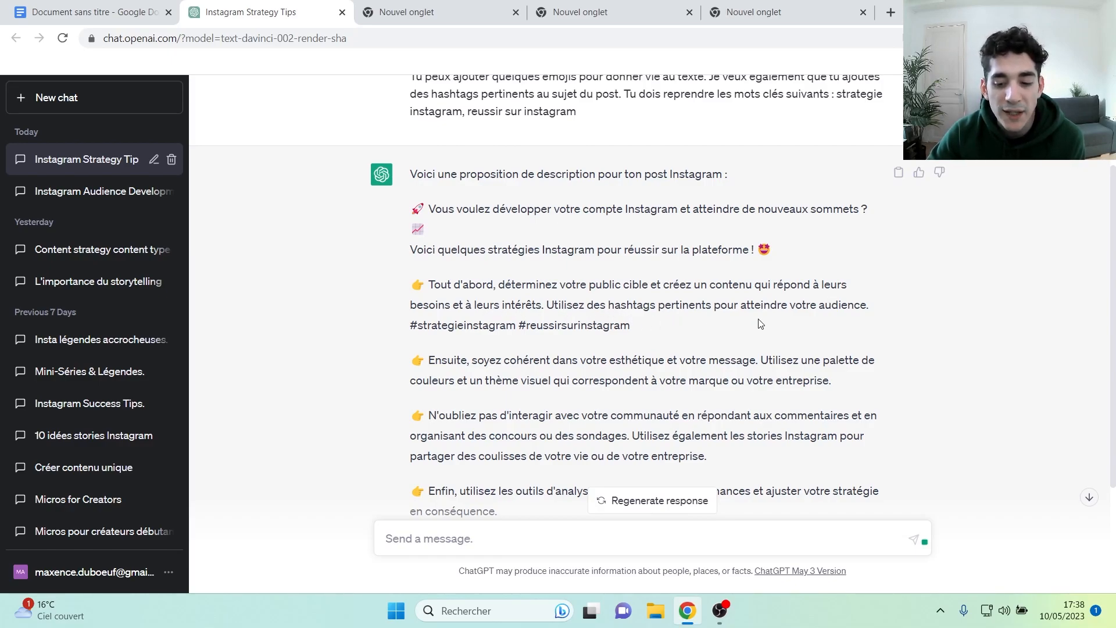
scroll(682, 369, down, 1)
scroll(682, 369, down, 2)
drag(410, 85, 581, 199)
click(581, 199)
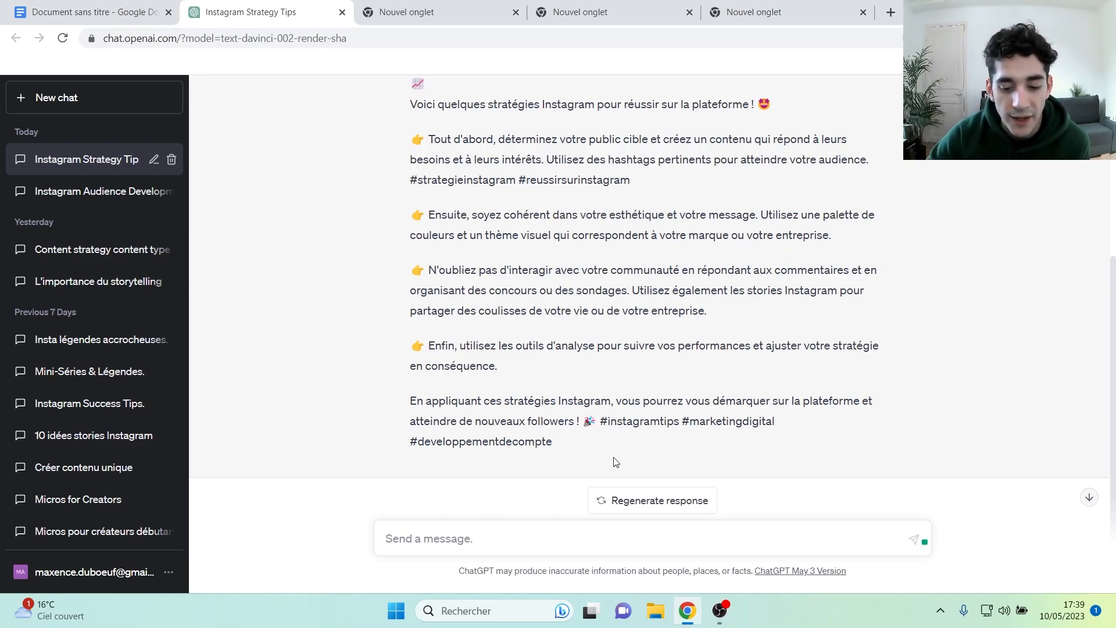
scroll(486, 335, up, 1)
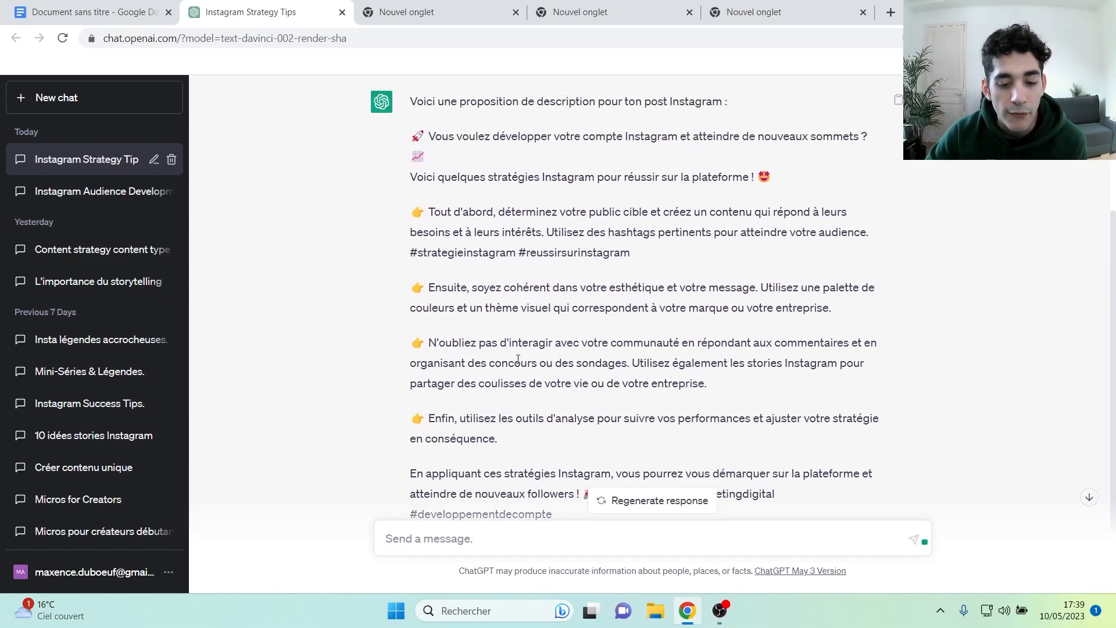
scroll(637, 366, up, 1)
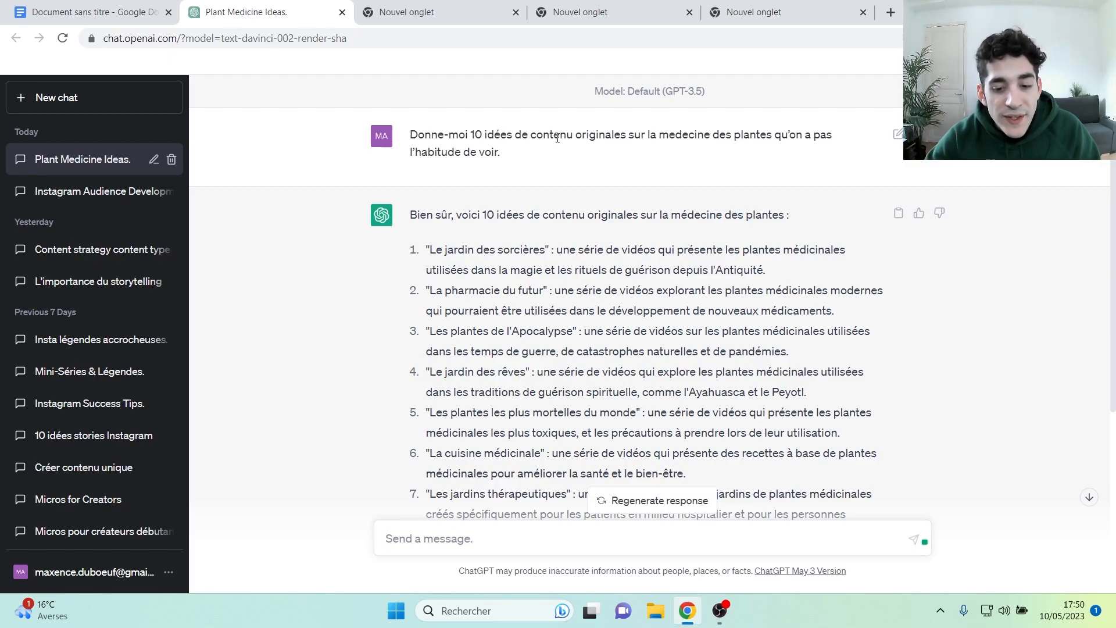
- Read through the original content ideas on plant medicine, looking closely at the "Le jardin des rêves" idea
drag(647, 134, 773, 134)
click(681, 158)
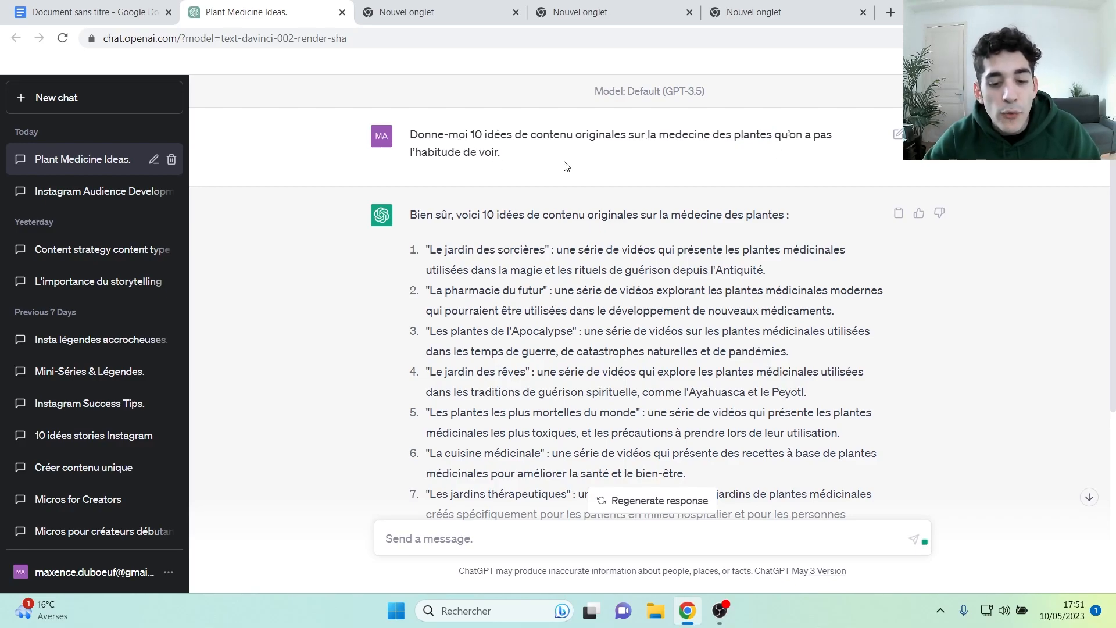
scroll(552, 186, down, 1)
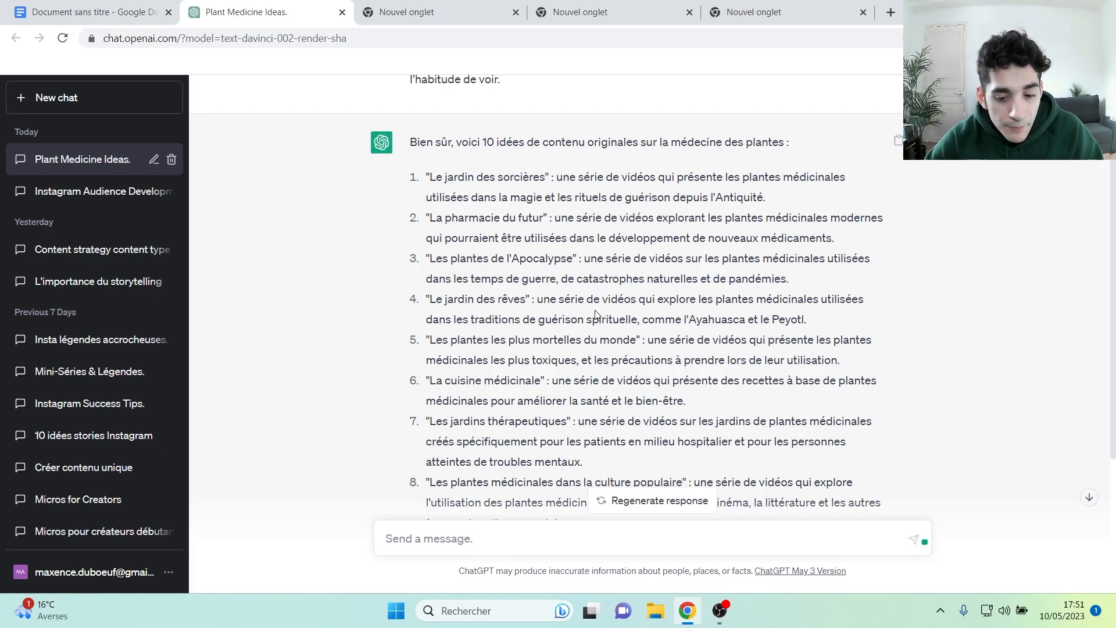
scroll(598, 327, down, 1)
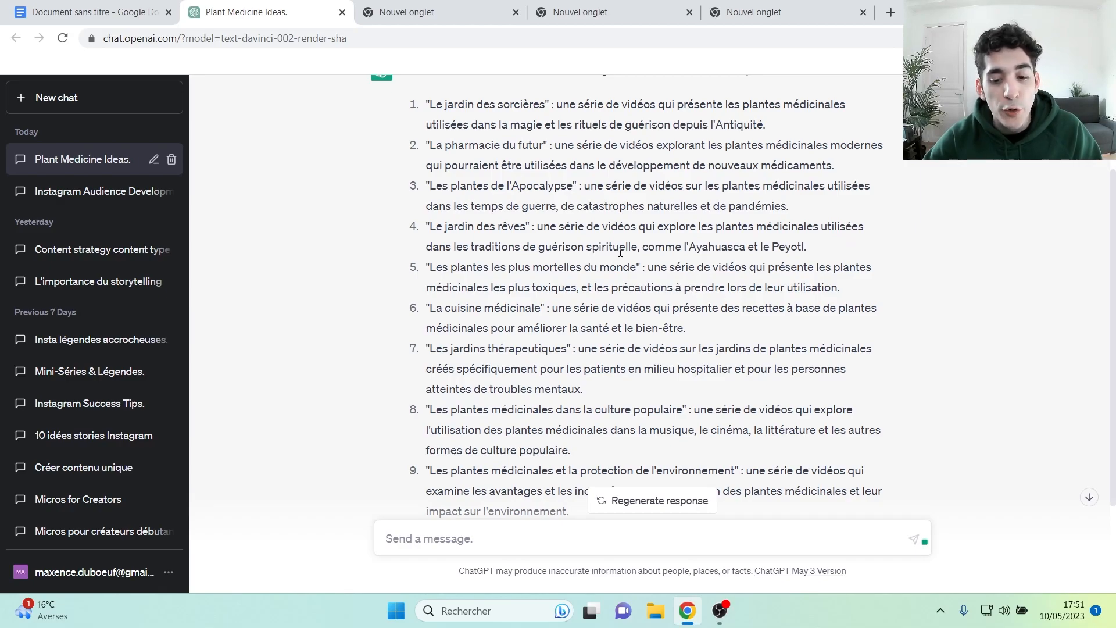
drag(808, 248, 771, 246)
click(728, 247)
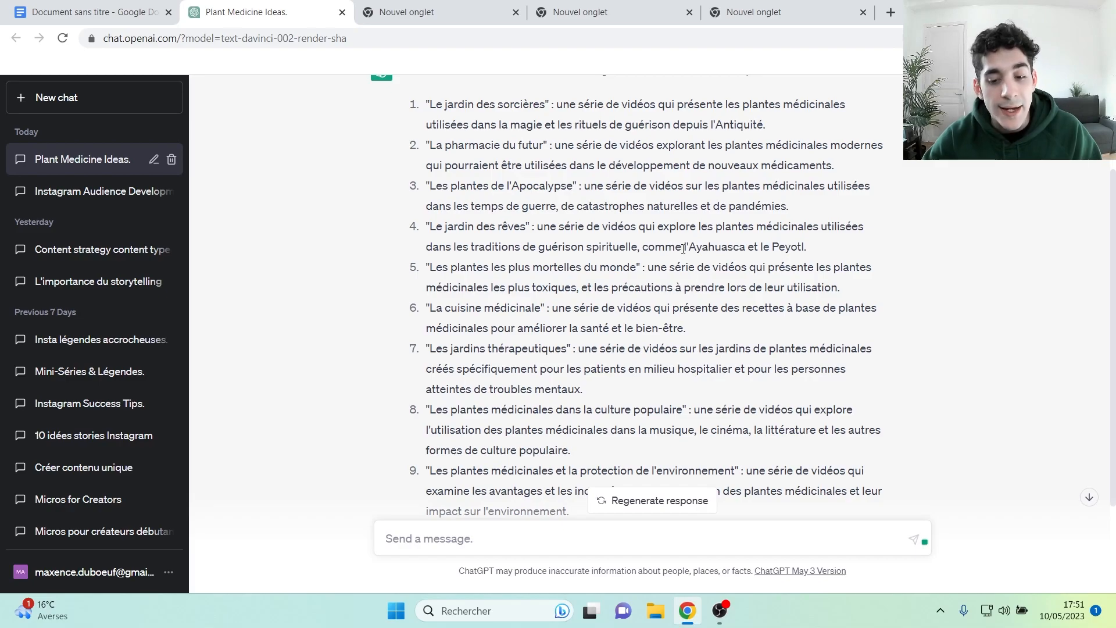
drag(689, 247, 752, 249)
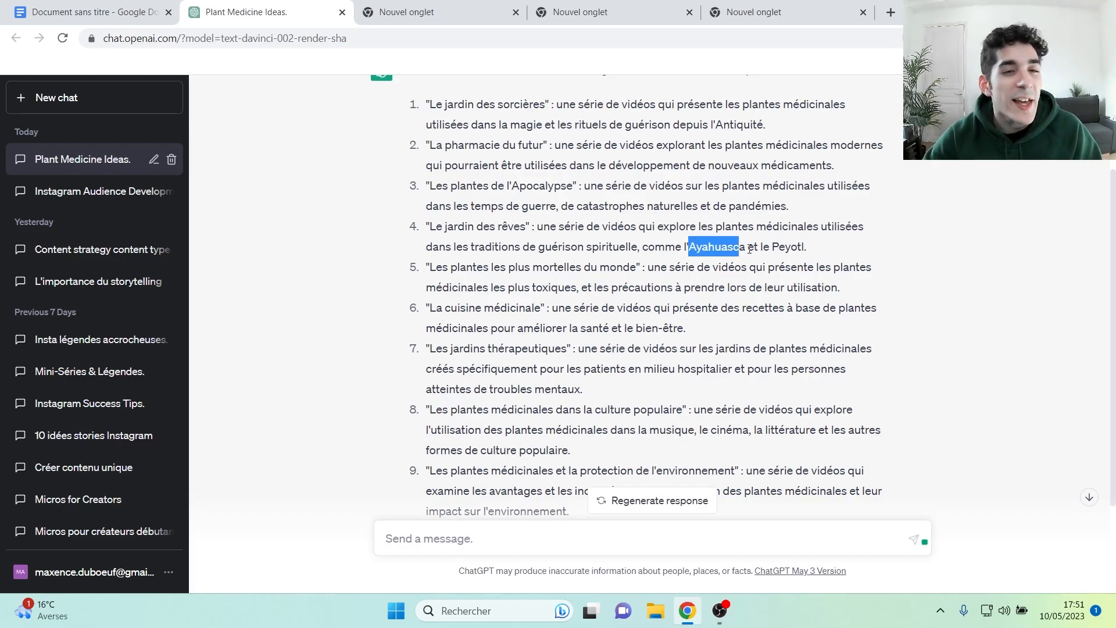
scroll(749, 249, down, 1)
click(739, 199)
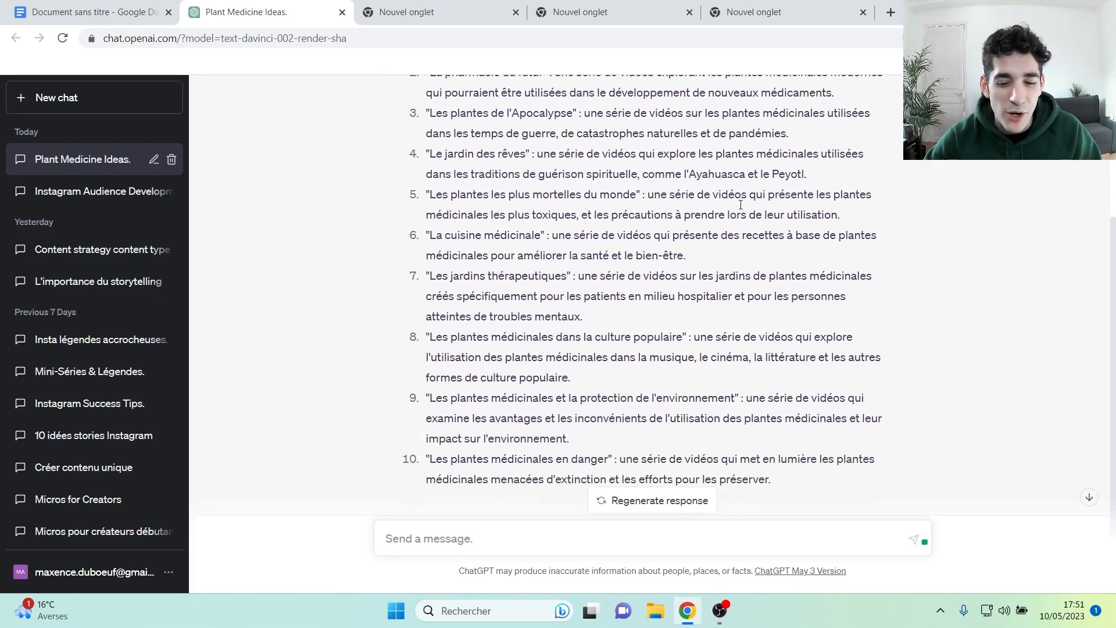
scroll(590, 215, up, 2)
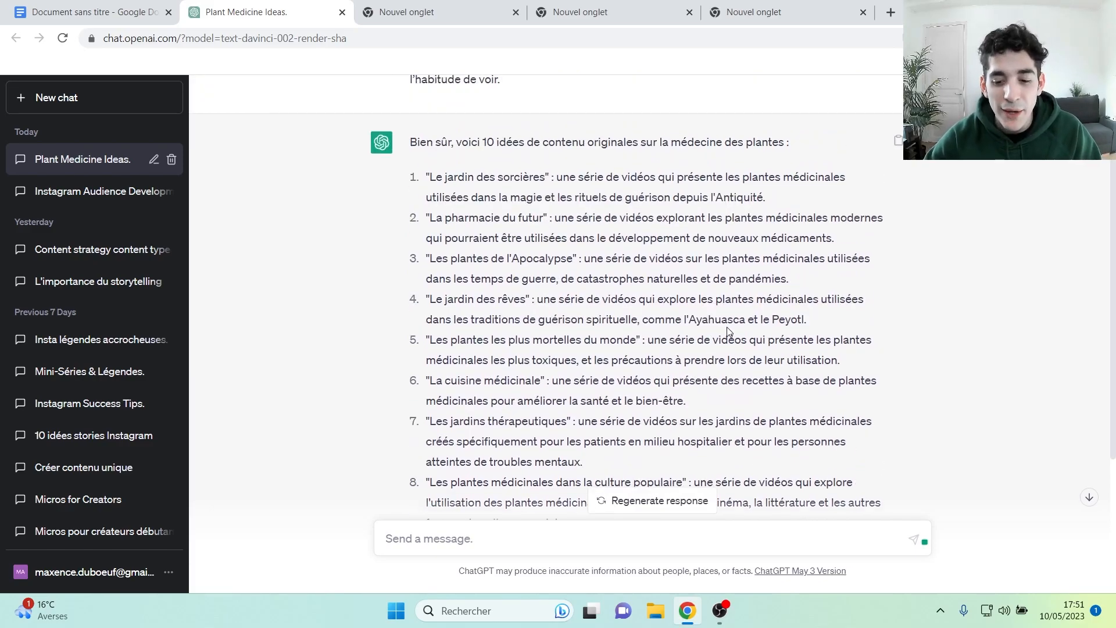
drag(833, 324, 420, 302)
scroll(436, 305, down, 1)
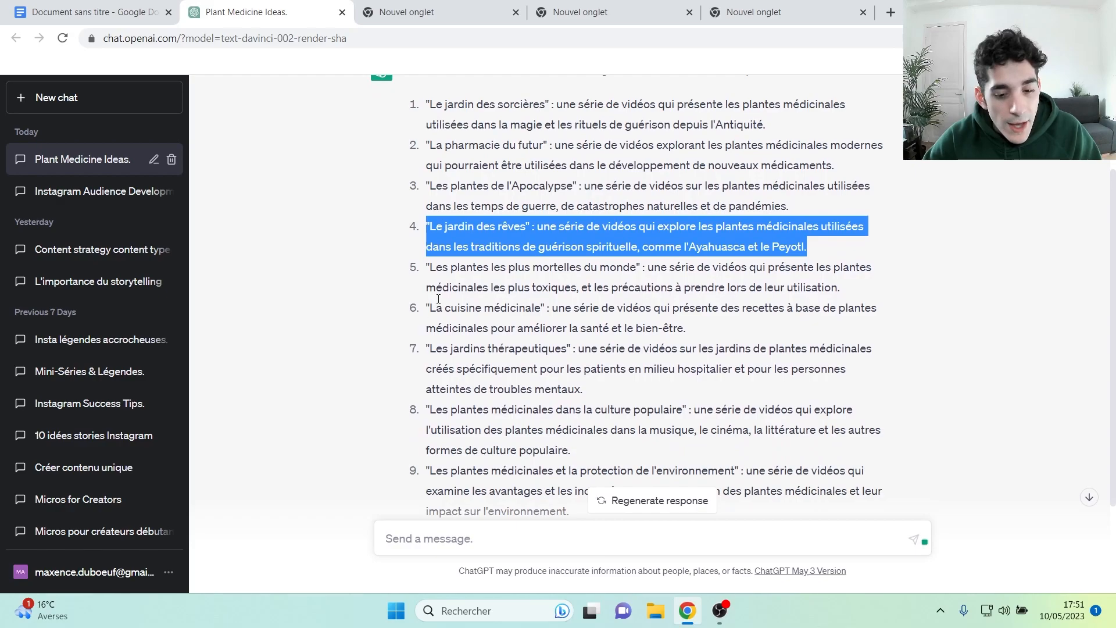
click(483, 284)
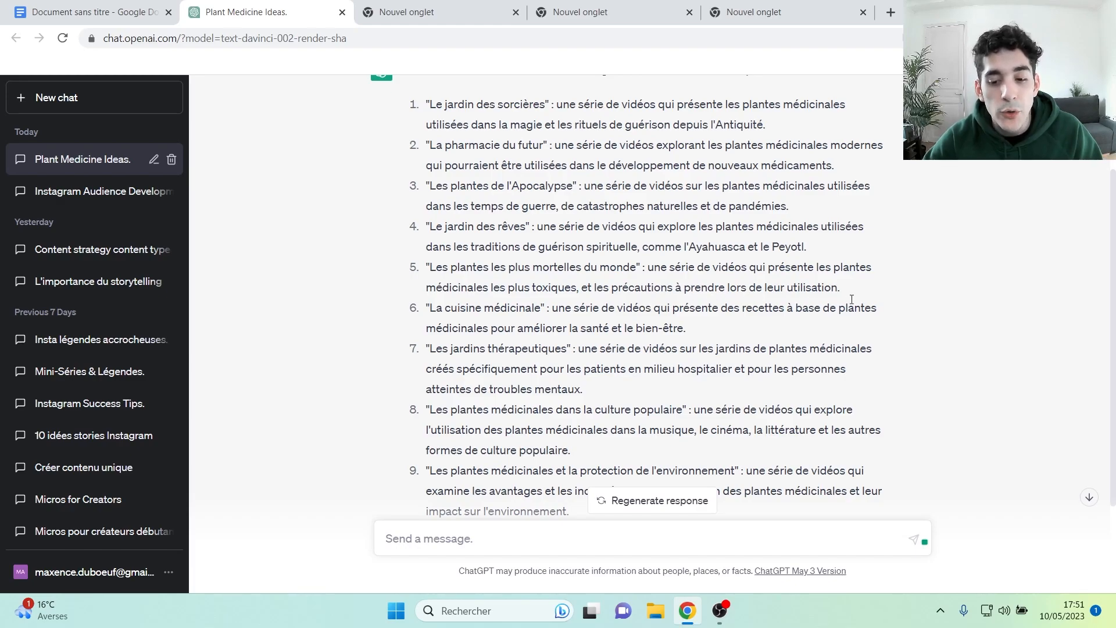
- Ask for more original plant medicine content ideas by sending "Je veux des idess plus originales"
scroll(712, 325, down, 1)
scroll(515, 224, down, 1)
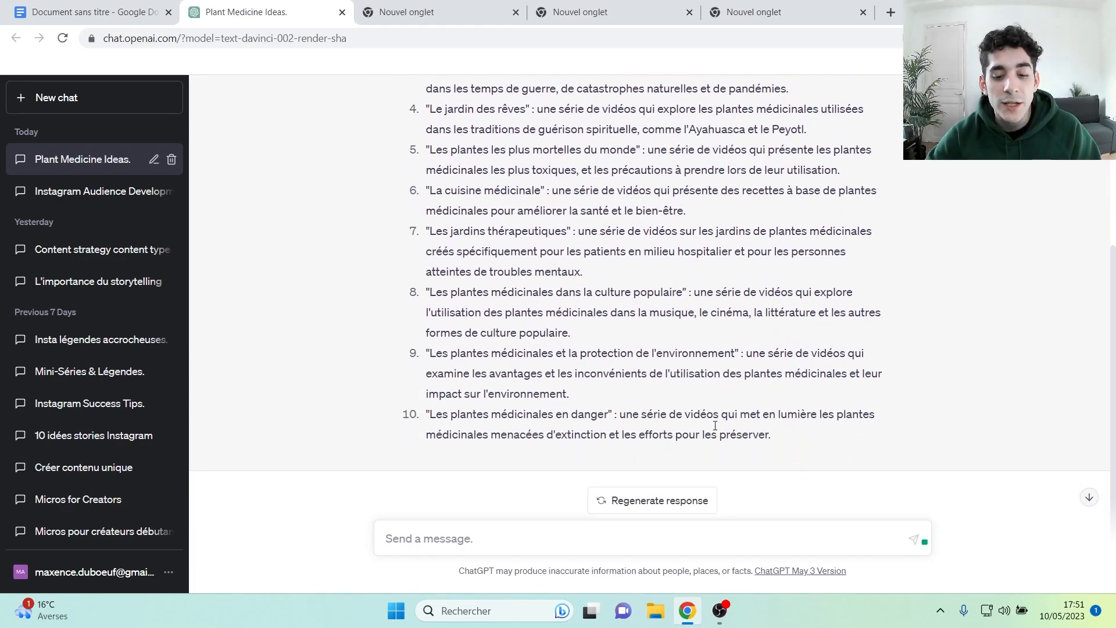
click(508, 532)
key(Caps_Lock)
text(J)
key(Caps_Lock)
text(e veux des idess plus originales)
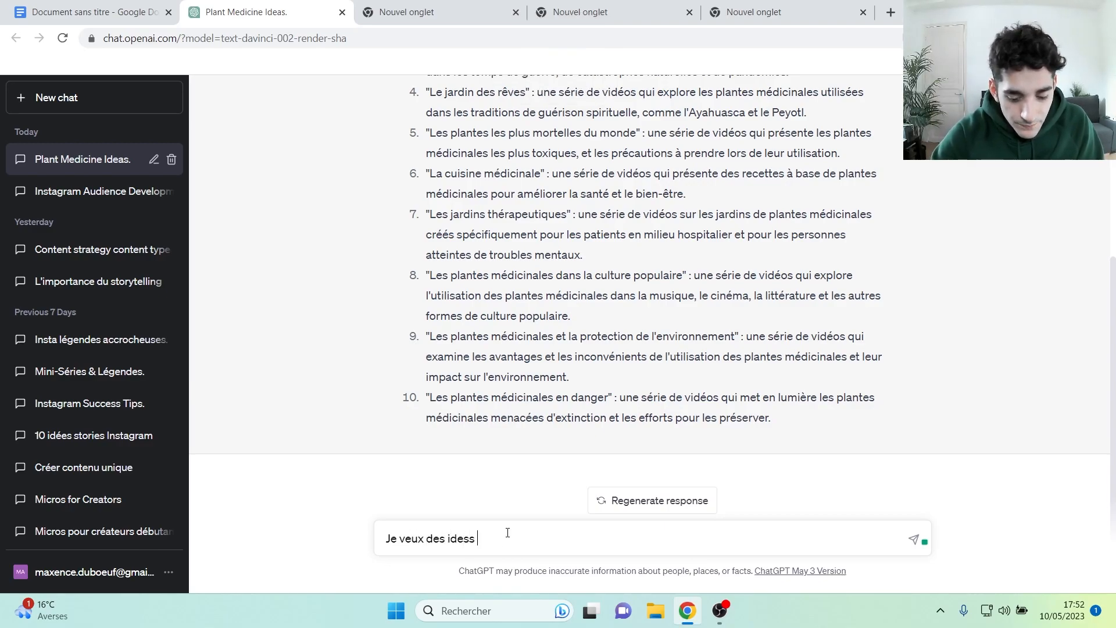
key(Return)
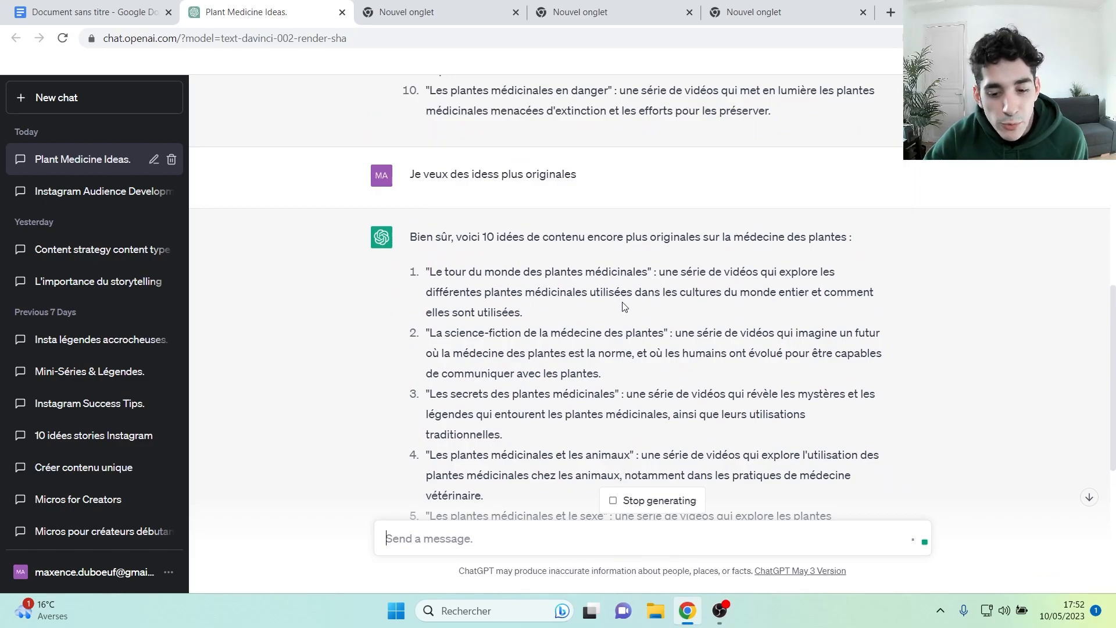
- Read through the new plant medicine ideas, looking closely at the science-fiction idea and the "Les secrets des plantes médicinales" idea
scroll(478, 284, down, 1)
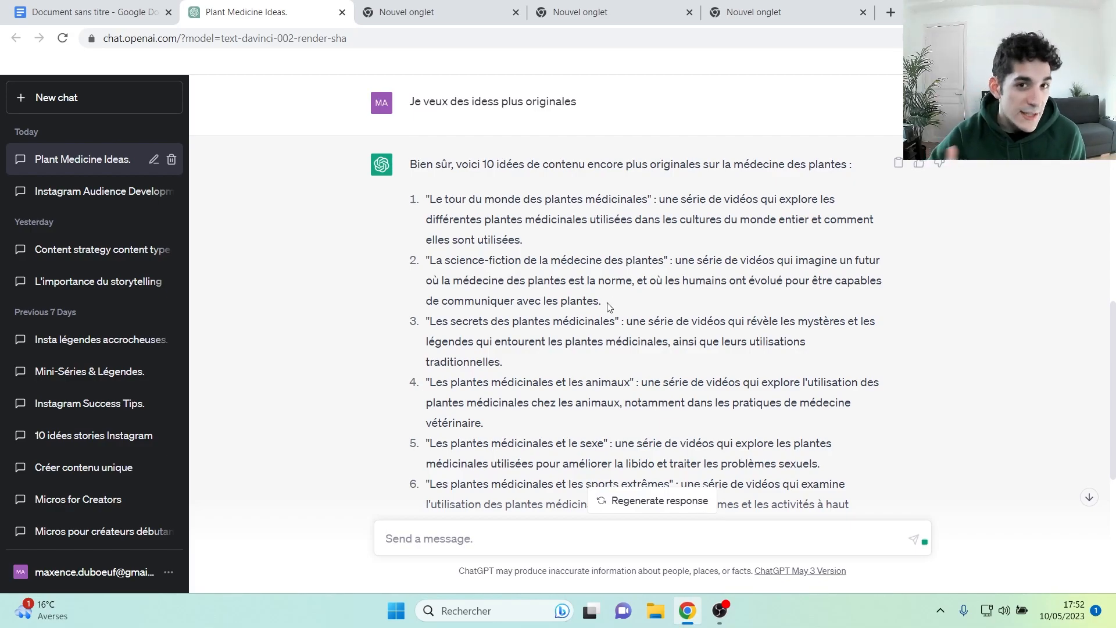
drag(603, 302, 430, 265)
click(628, 304)
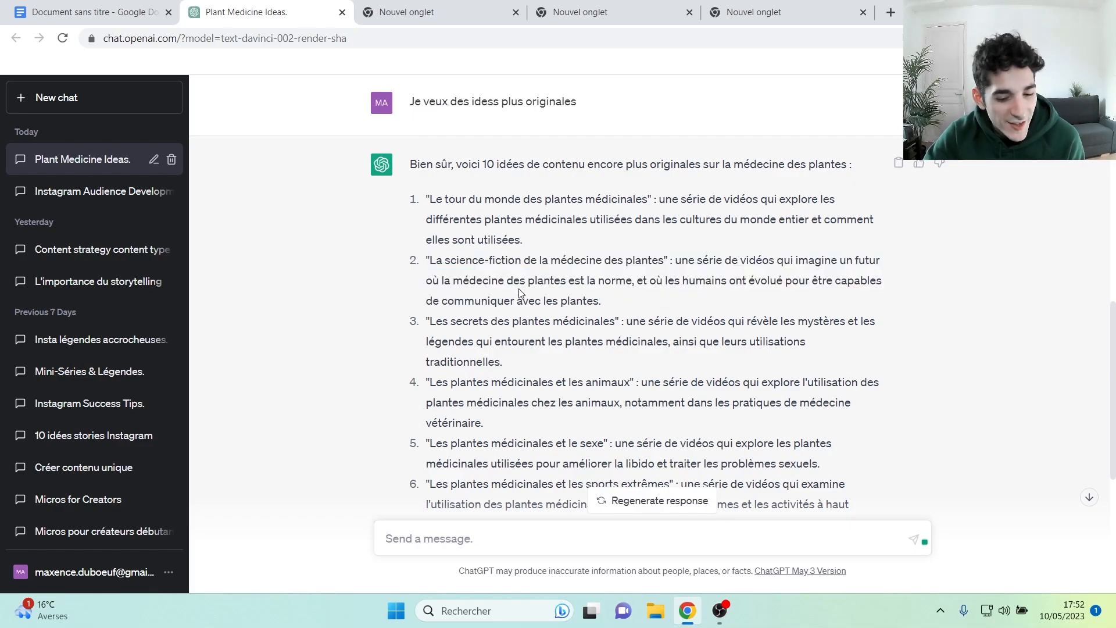
scroll(605, 348, down, 1)
scroll(605, 352, down, 1)
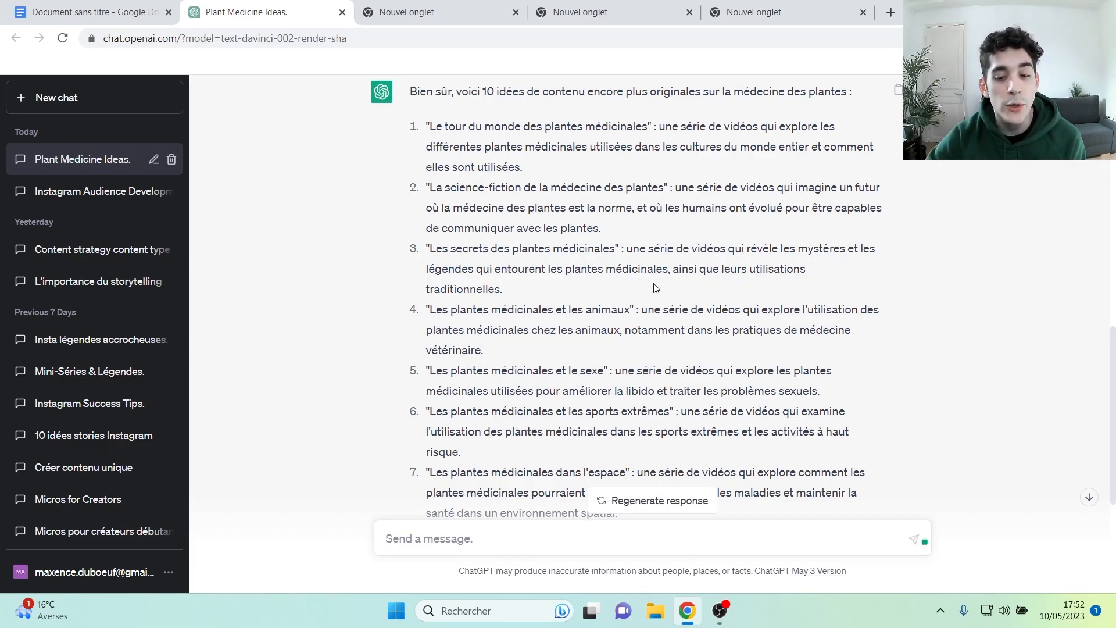
drag(511, 291, 426, 257)
click(552, 299)
scroll(544, 407, down, 1)
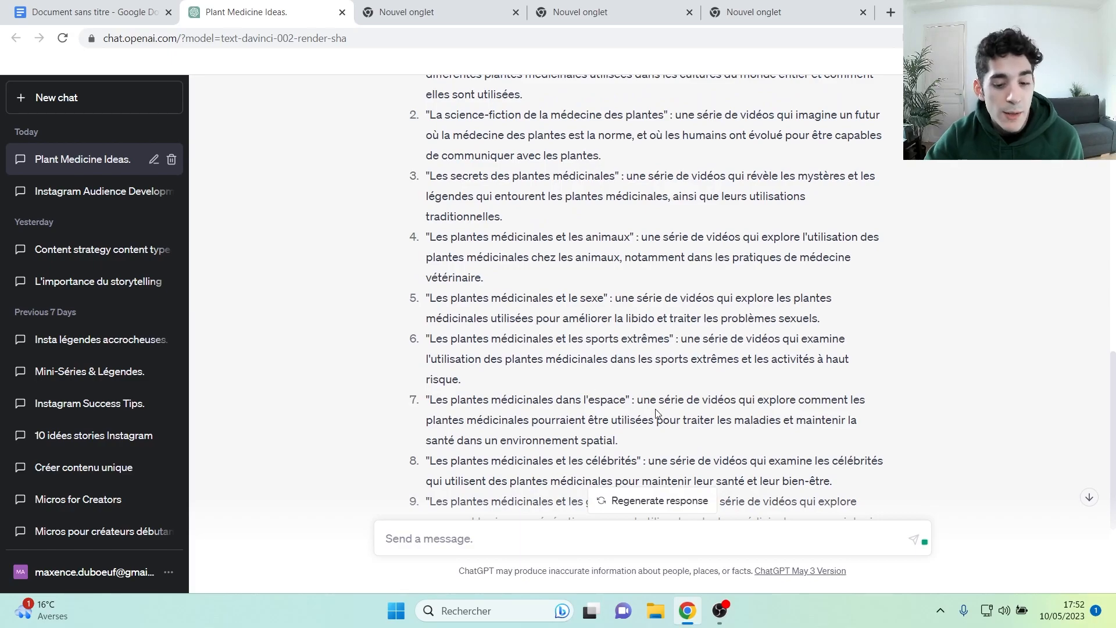
scroll(652, 407, up, 3)
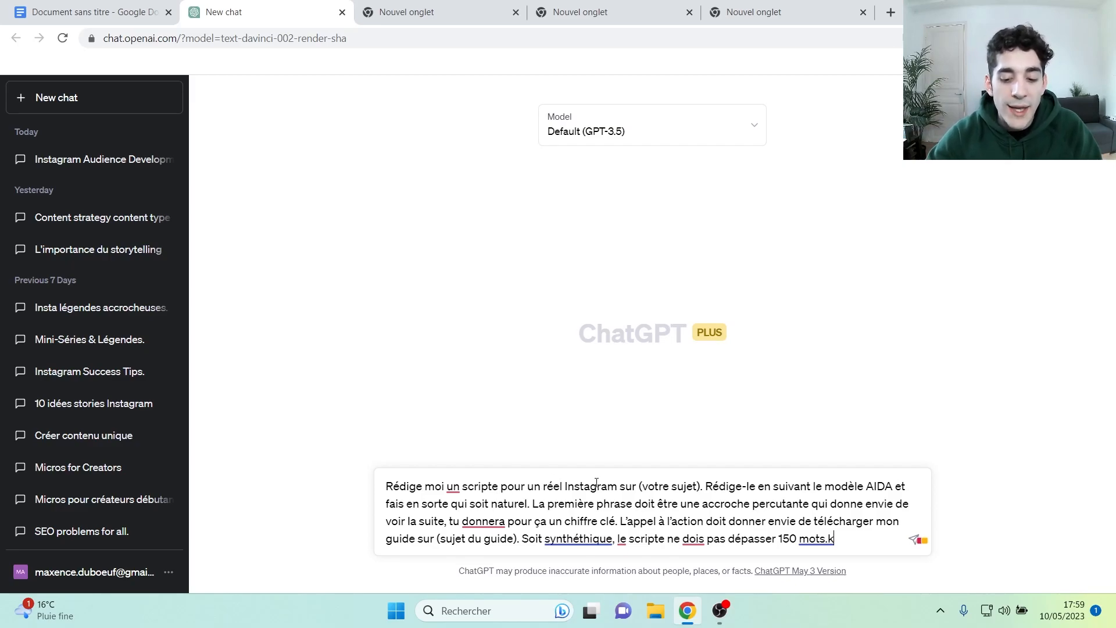
- Replace "(votre sujet)" in the reel script prompt with "comment développer son compte Instagram" and correct "qui soit naturel" to "quil soit naturel"
drag(636, 486, 703, 486)
key(BackSpace)
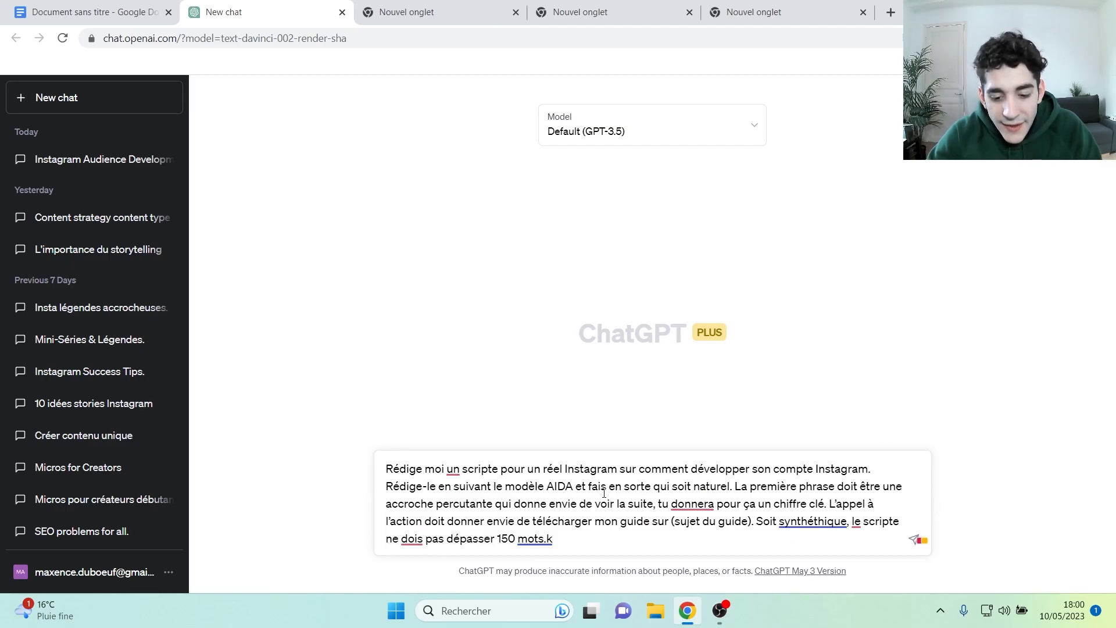
click(674, 486)
text(l)
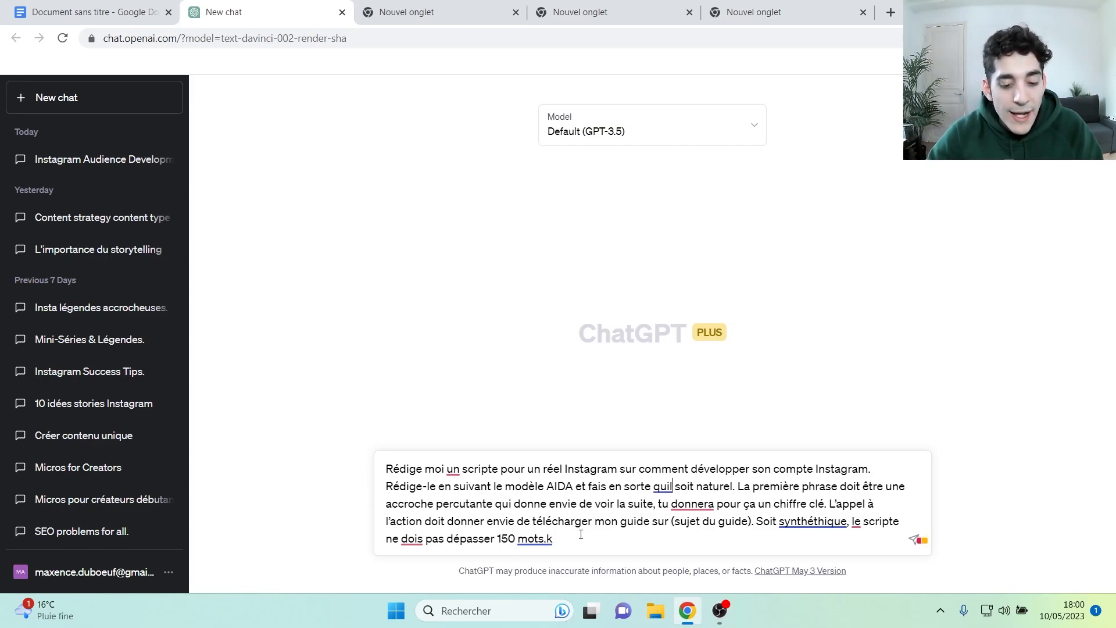
- Replace "(sujet du guide)" with "comment développer son compte Instagram", delete the stray "k" ending the prompt and send the script request
drag(671, 521, 752, 521)
key(BackSpace)
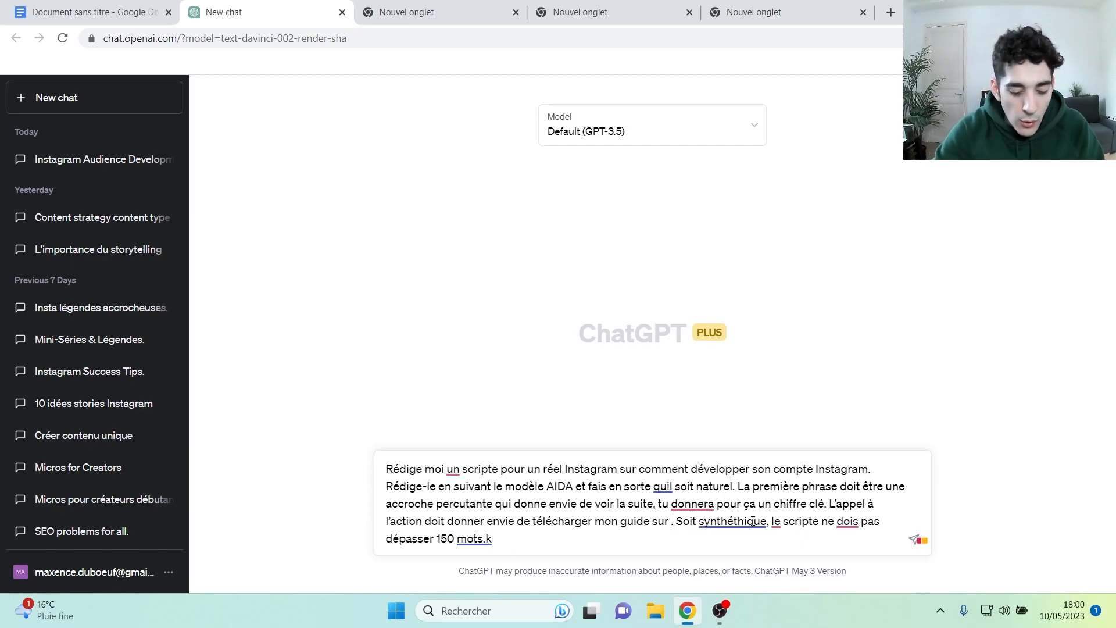
text(comment développer son compte Instagram.)
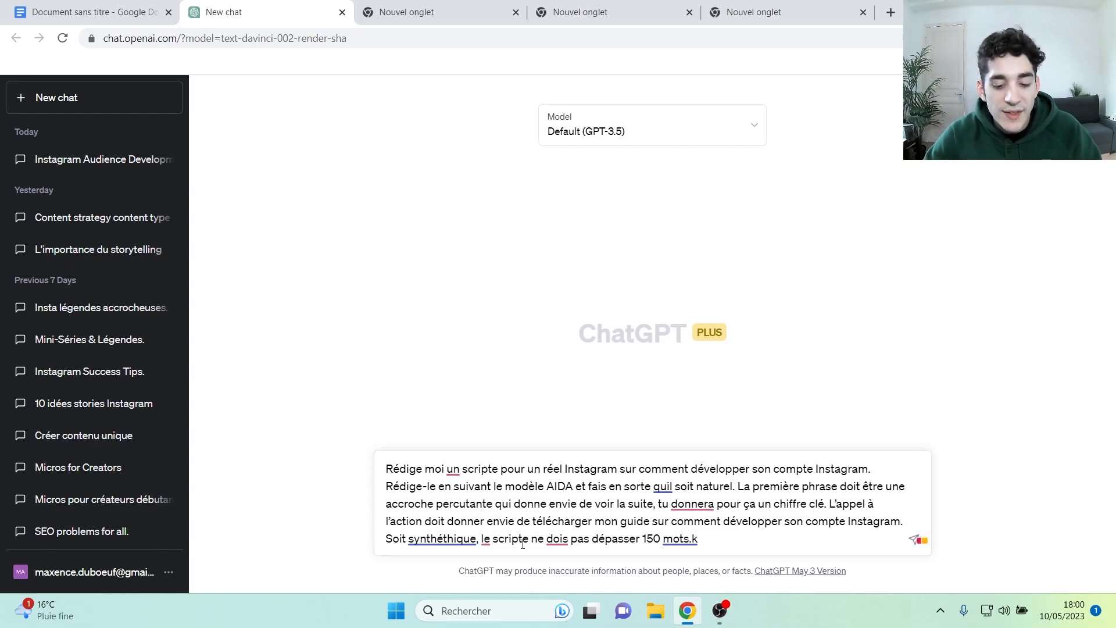
click(716, 539)
key(BackSpace)
key(Return)
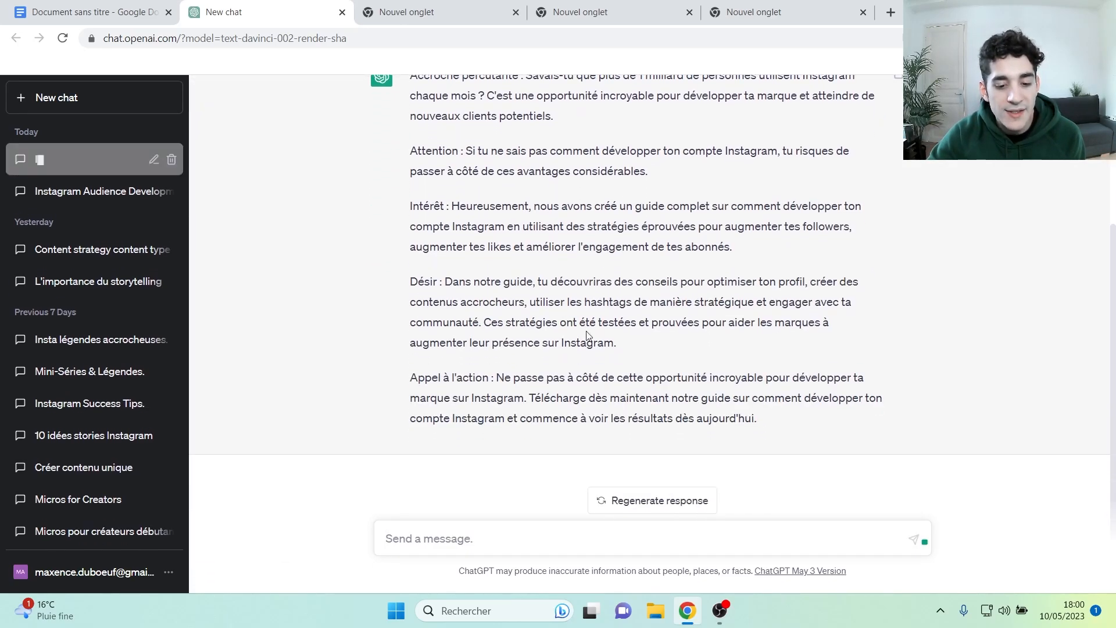
- Compare the generated reel script with the prompt's requirements, checking its opening hook, AIDA sections and call to action
scroll(750, 440, down, 1)
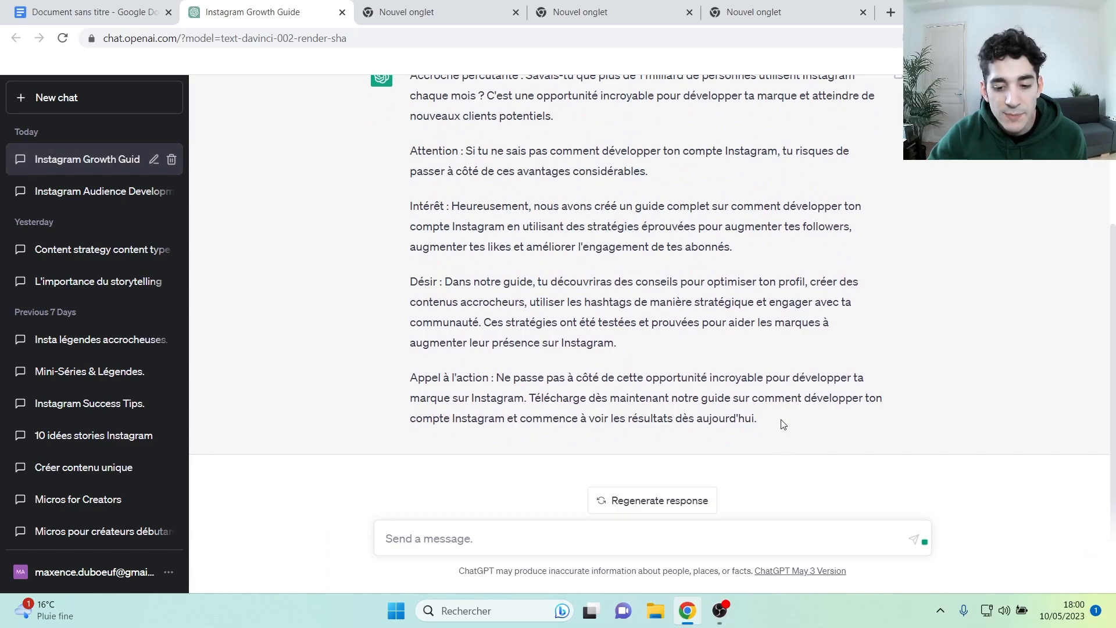
drag(757, 422, 478, 148)
scroll(613, 260, up, 1)
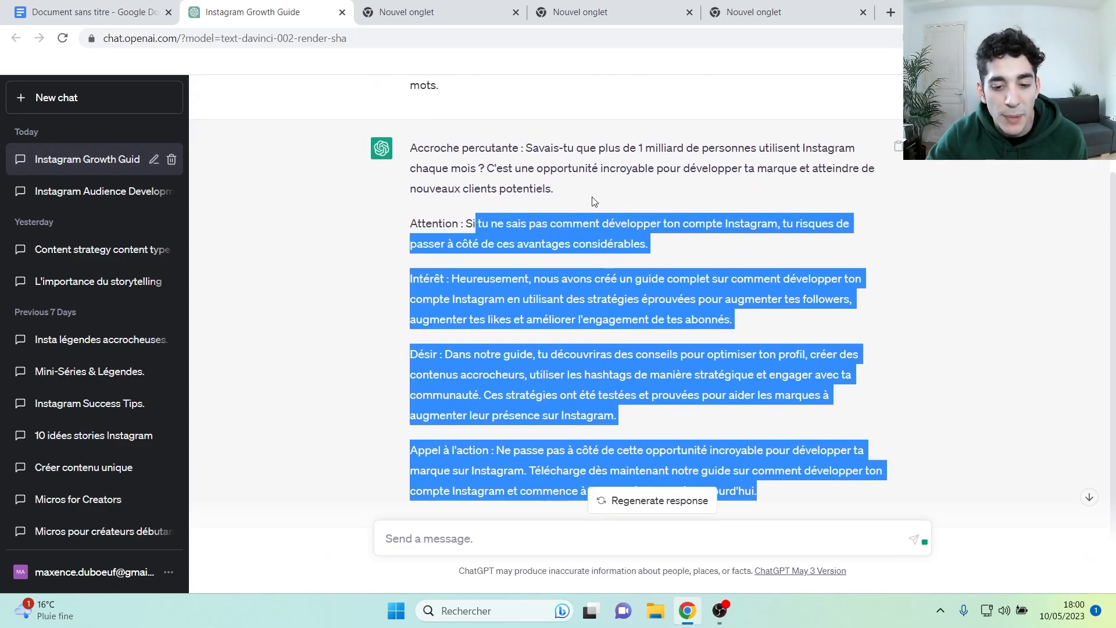
click(593, 198)
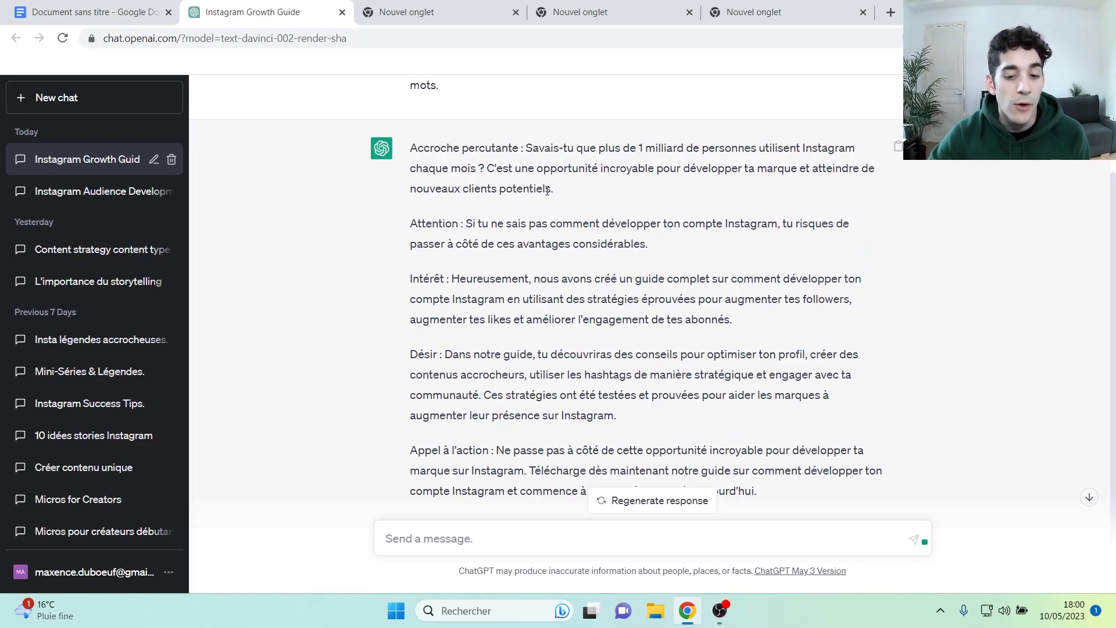
scroll(546, 188, up, 2)
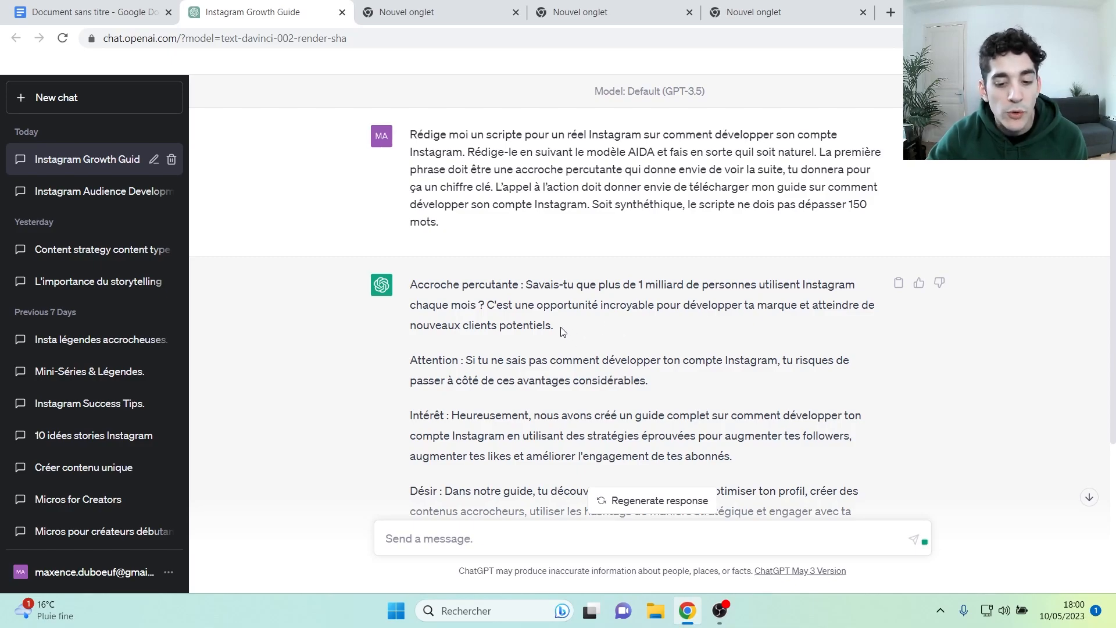
scroll(565, 351, down, 1)
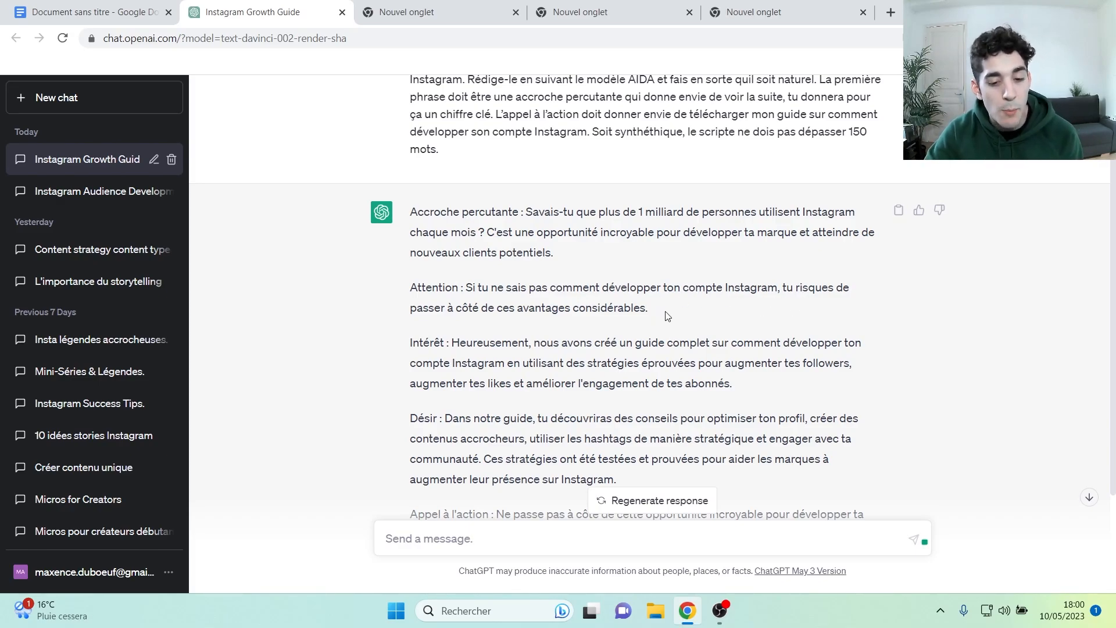
scroll(664, 316, down, 1)
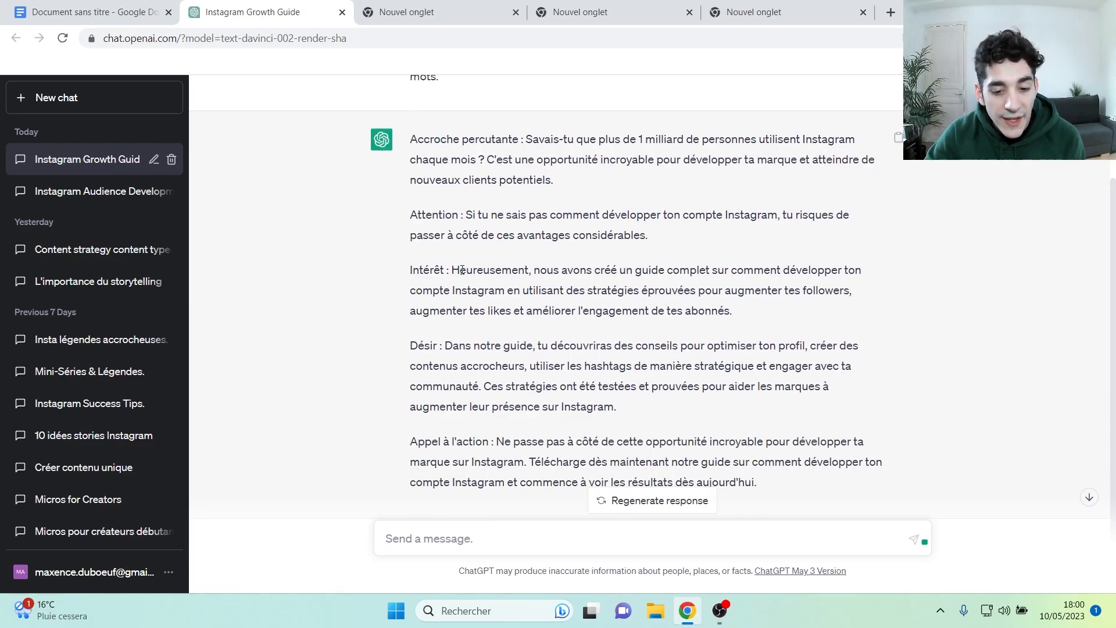
drag(466, 216, 410, 215)
click(458, 201)
scroll(459, 262, up, 1)
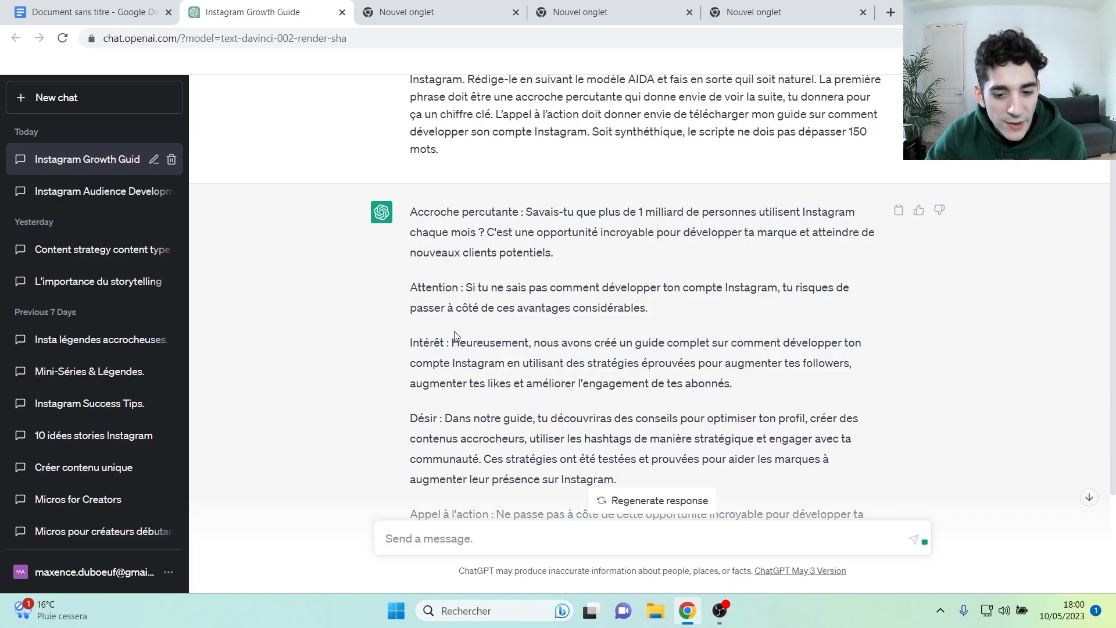
scroll(465, 285, down, 1)
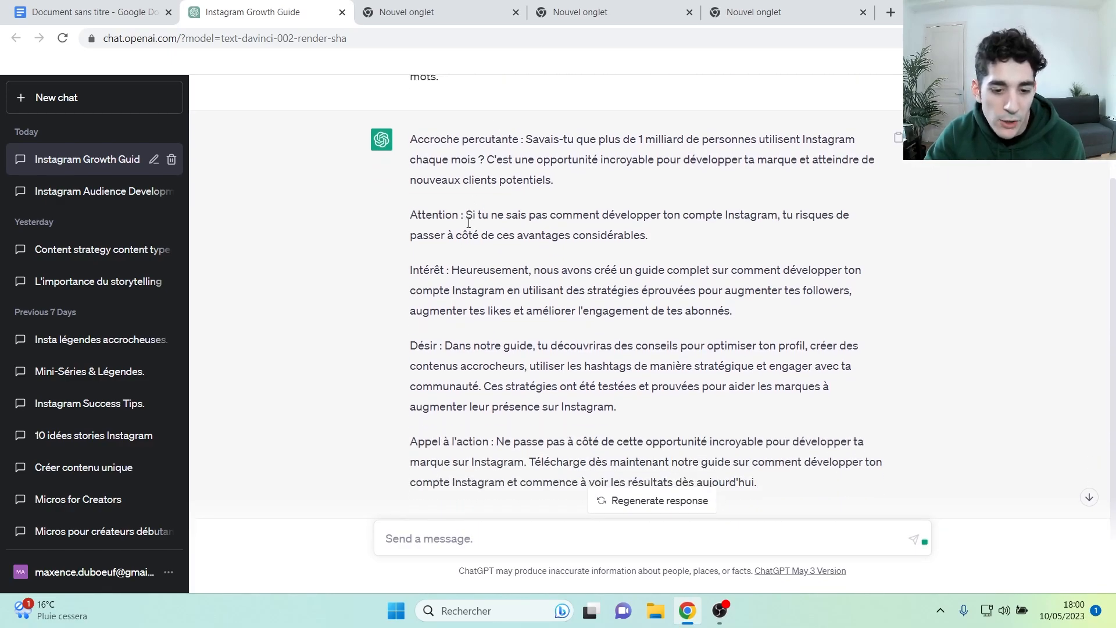
scroll(466, 314, up, 1)
scroll(493, 269, down, 1)
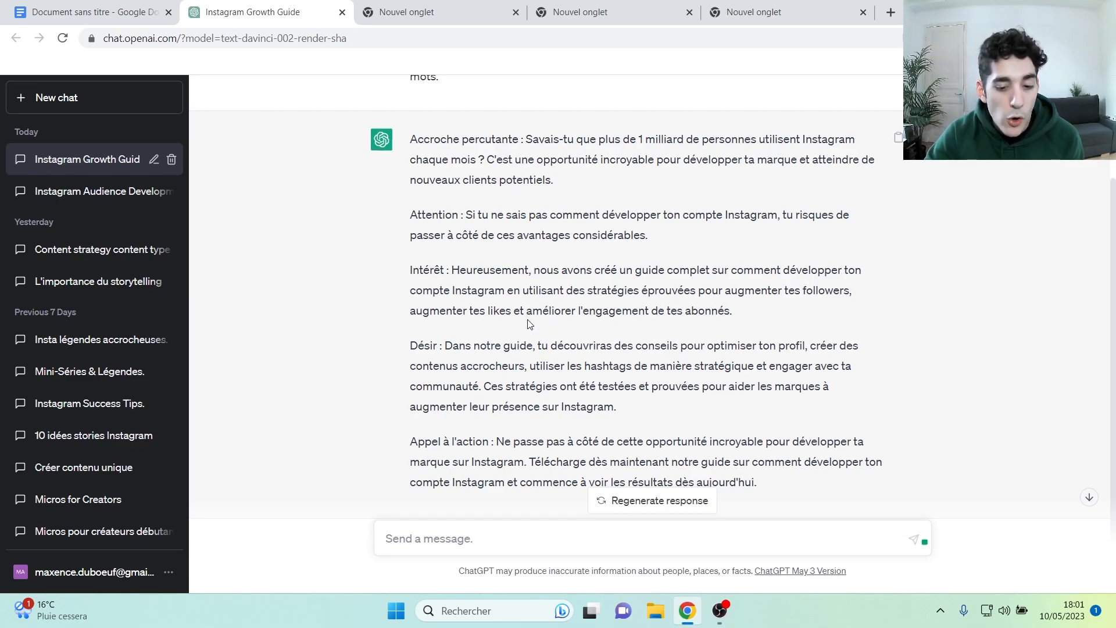
scroll(765, 329, down, 2)
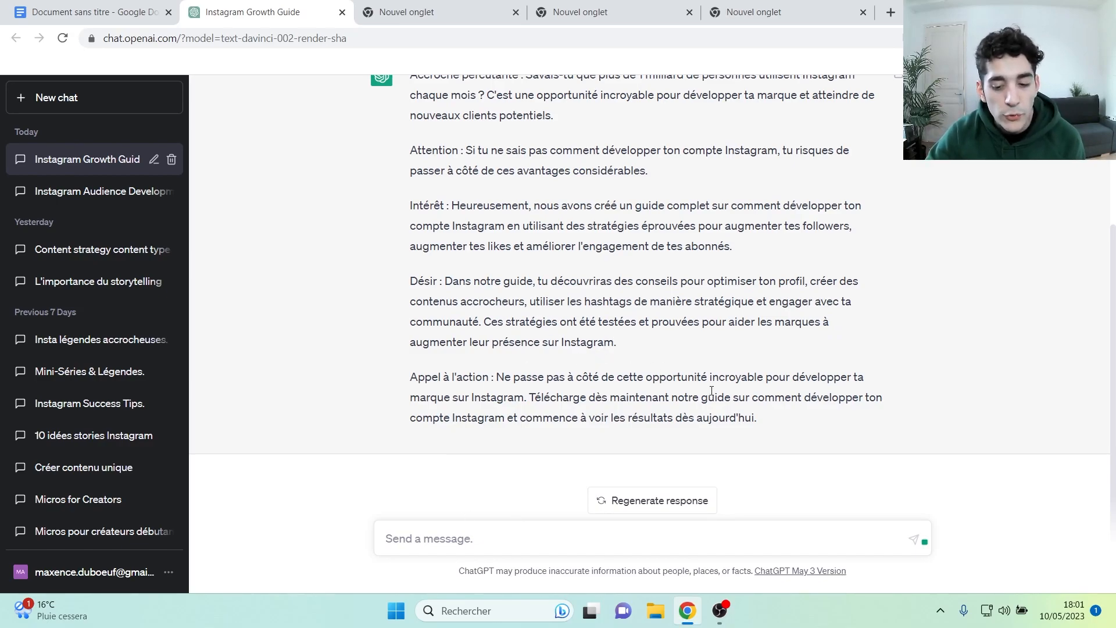
- Start a correction message: "Tout le scripte ne dois pas porter sur le guide, partage un conseils pour développer son compte Instagram"
click(440, 537)
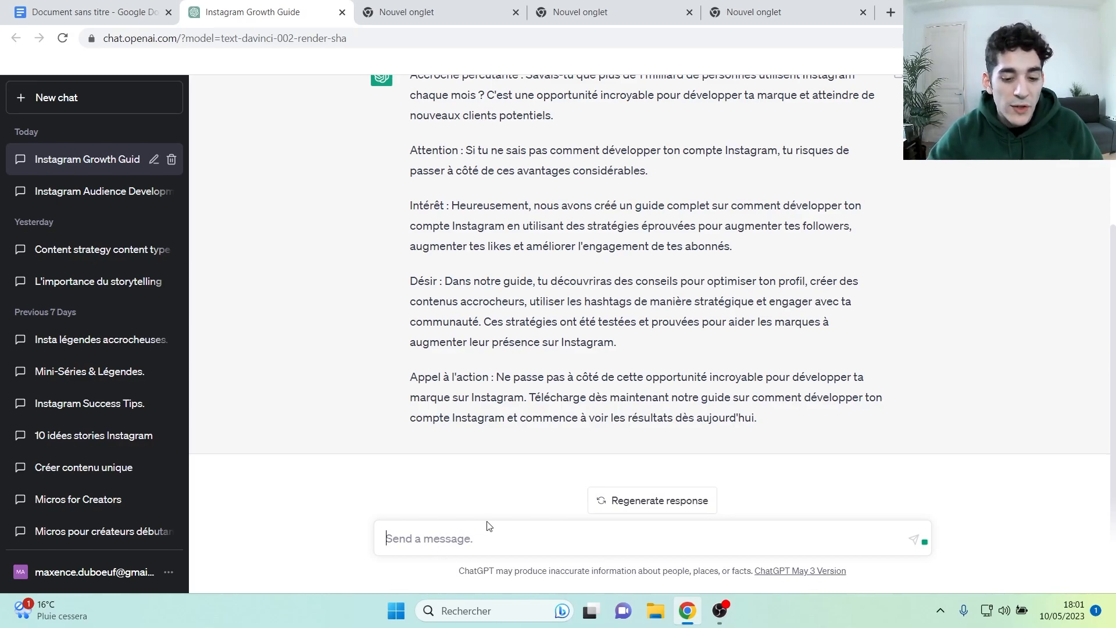
key(Caps_Lock)
text(T)
key(Caps_Lock)
text(out )
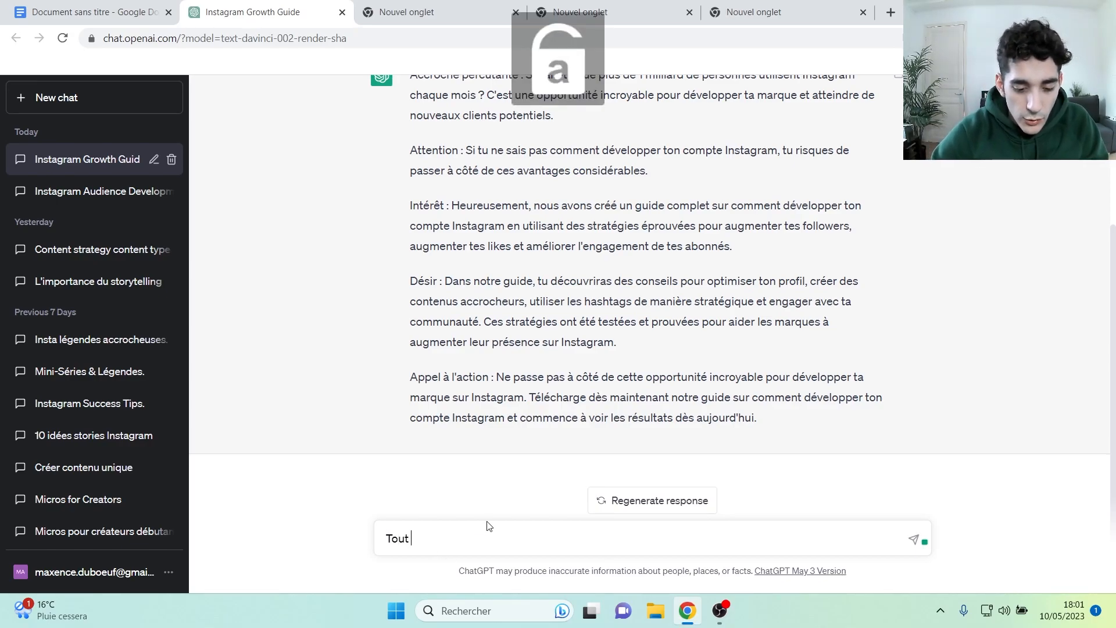
text(le scripte ne dois )
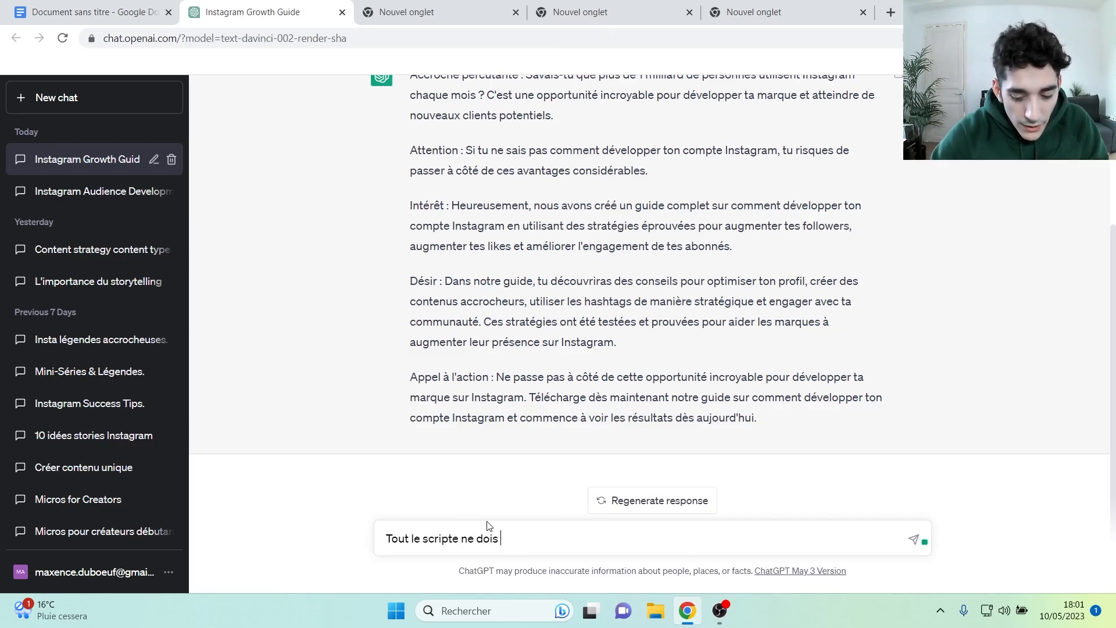
text(pas porter sur le gu)
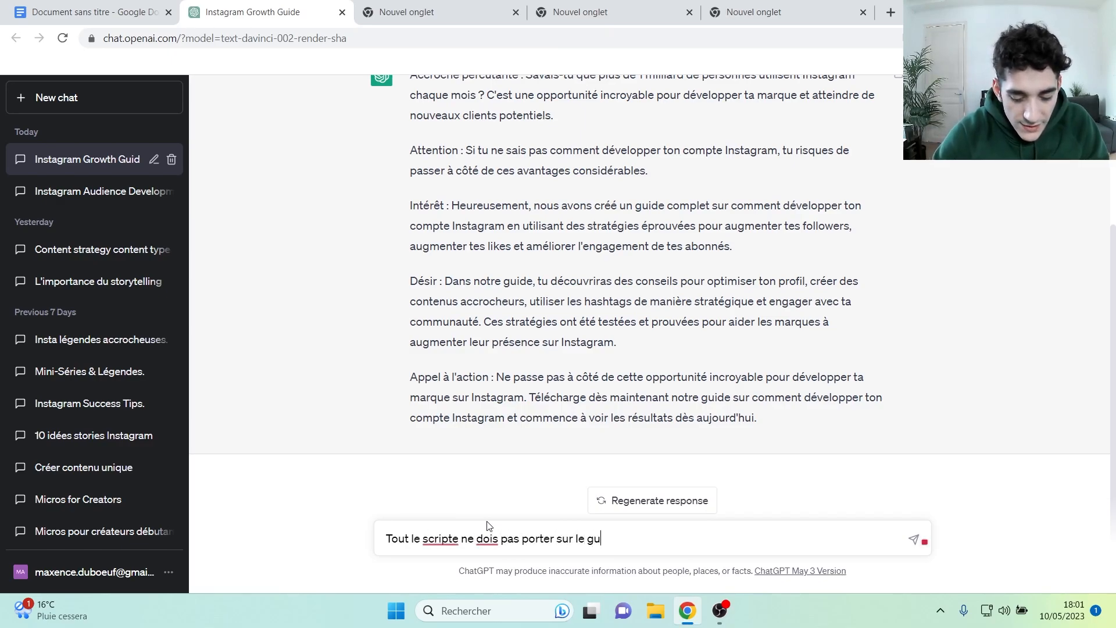
text(ide, partage un con)
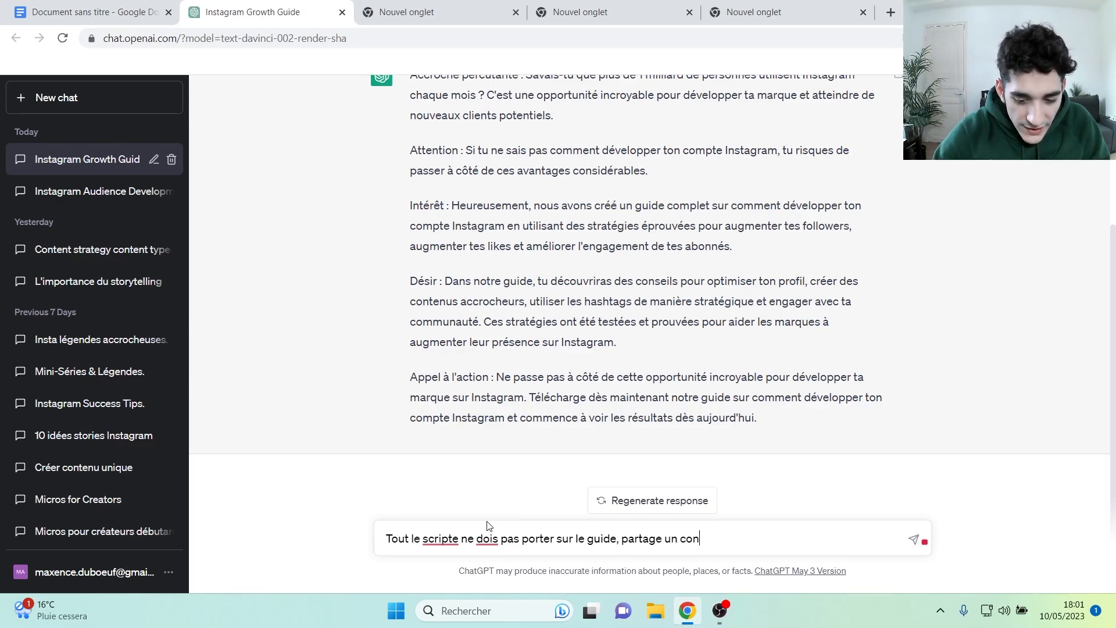
text(seils pour comment développer son compte Instagram)
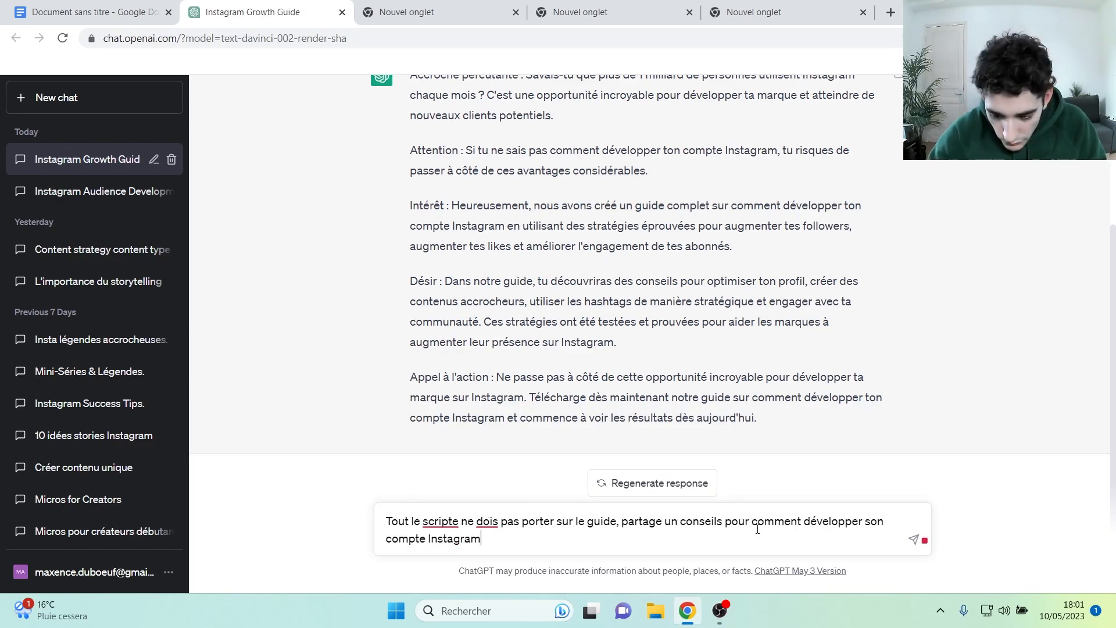
drag(748, 520, 807, 519)
key(BackSpace)
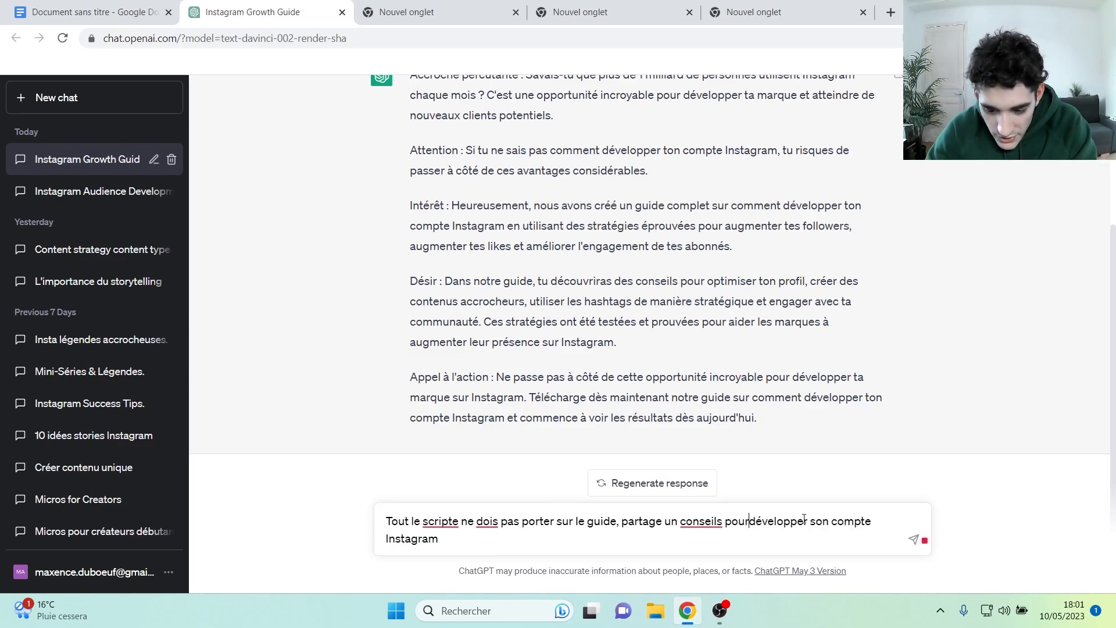
- Complete the correction message with "et fini avec un appel à l'action qui donne envie de telecharger le guide" and send it
click(466, 537)
text(et fini avec un appel à l')
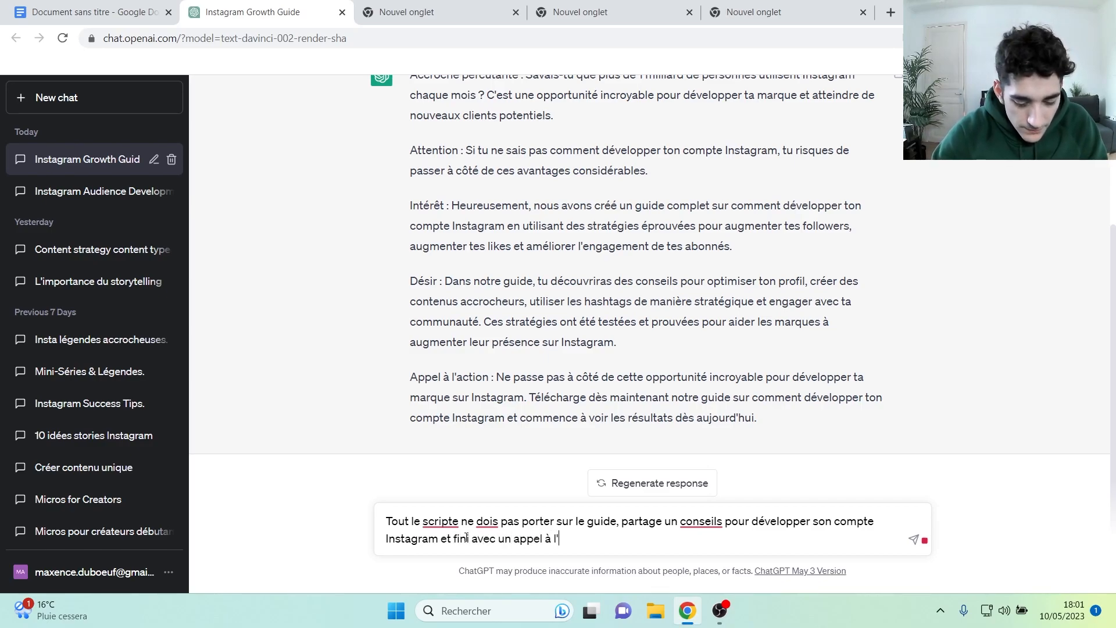
text(action qui donne envie de telecharger )
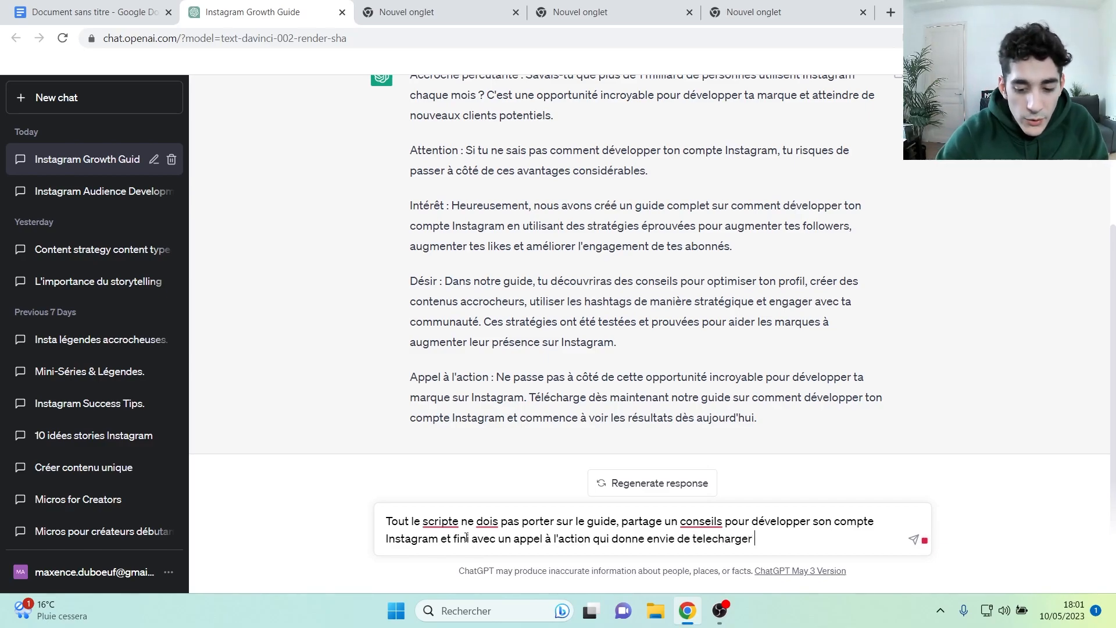
text(le guide)
key(Return)
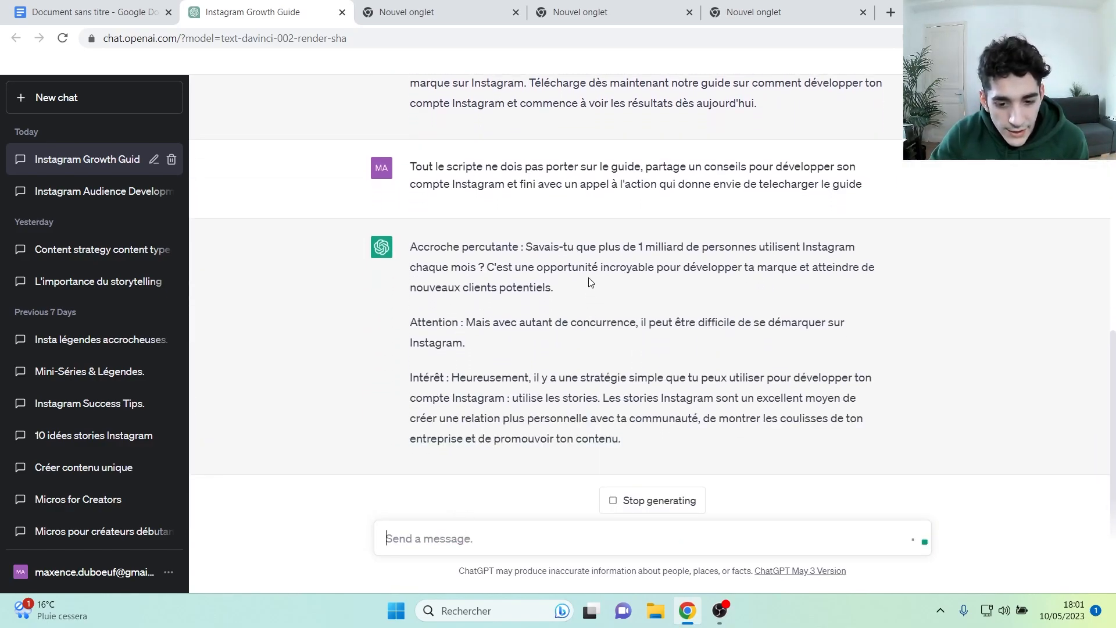
- Examine the revised reel script's hook, advice and guide-download call to action, comparing it with the correction request and the first version
scroll(615, 293, up, 1)
drag(529, 227, 543, 247)
click(618, 272)
scroll(513, 339, down, 1)
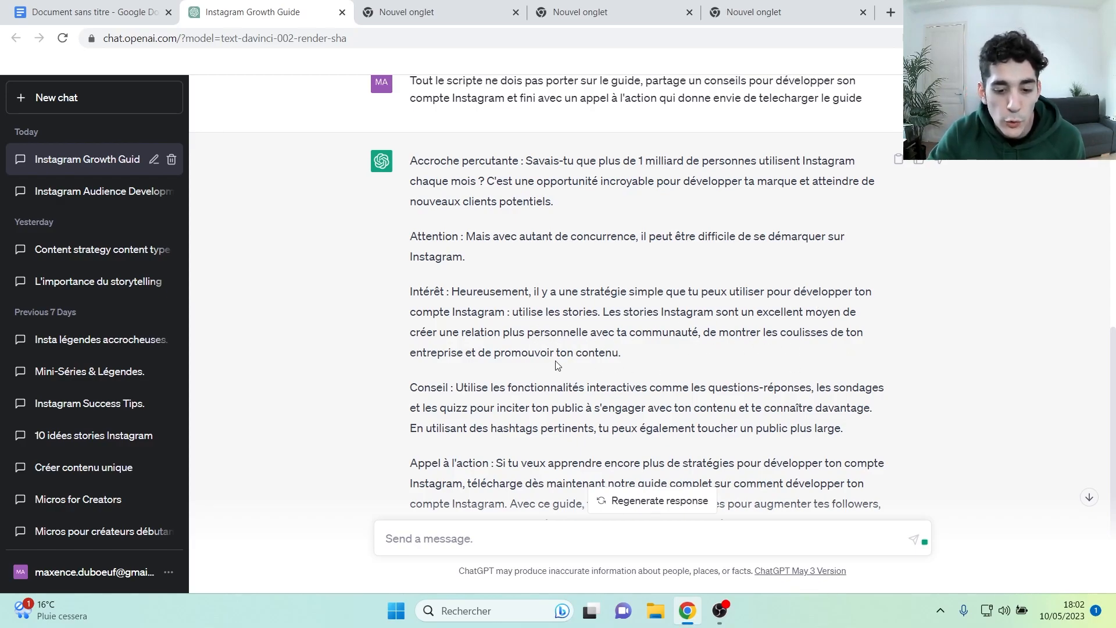
scroll(645, 360, down, 1)
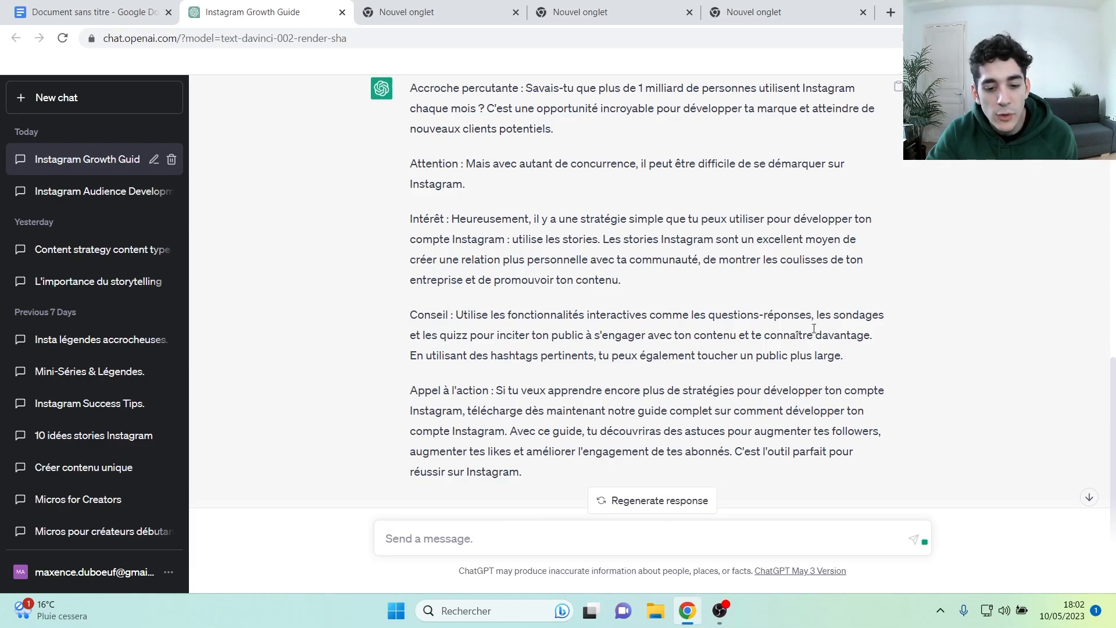
scroll(530, 355, down, 1)
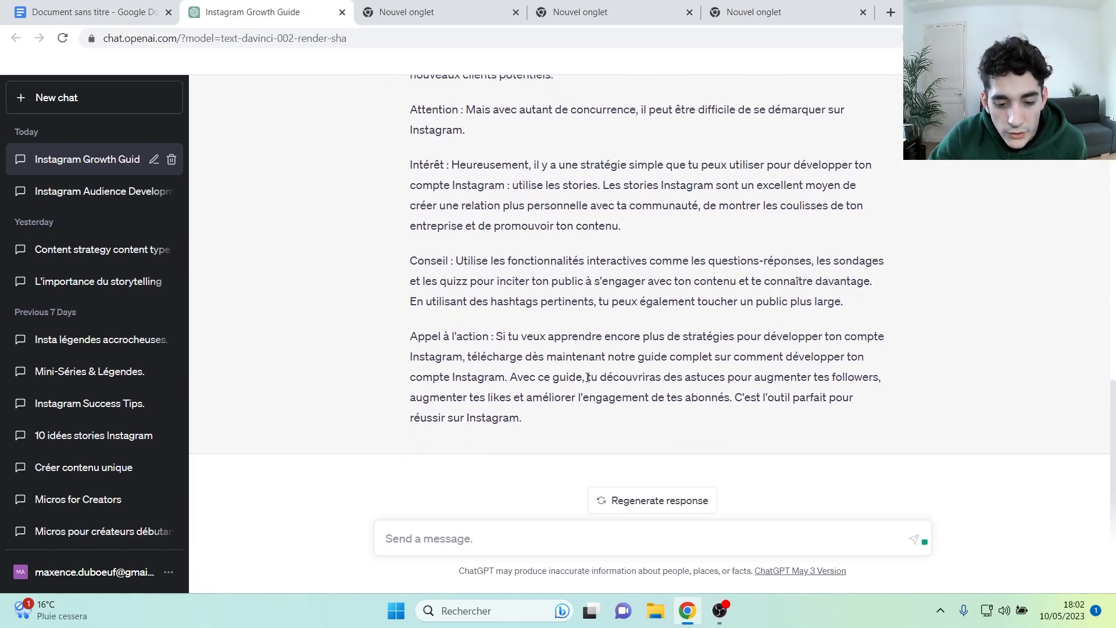
drag(466, 354, 720, 356)
click(625, 422)
scroll(623, 419, up, 1)
scroll(623, 420, up, 3)
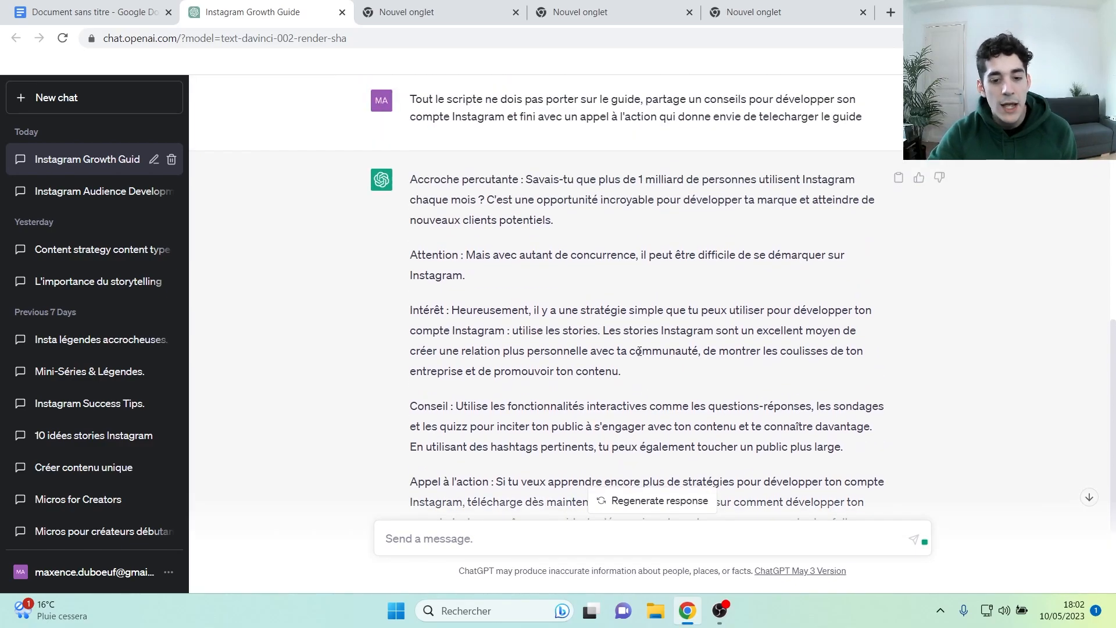
scroll(871, 249, up, 2)
drag(872, 265, 381, 247)
click(527, 289)
scroll(527, 289, up, 4)
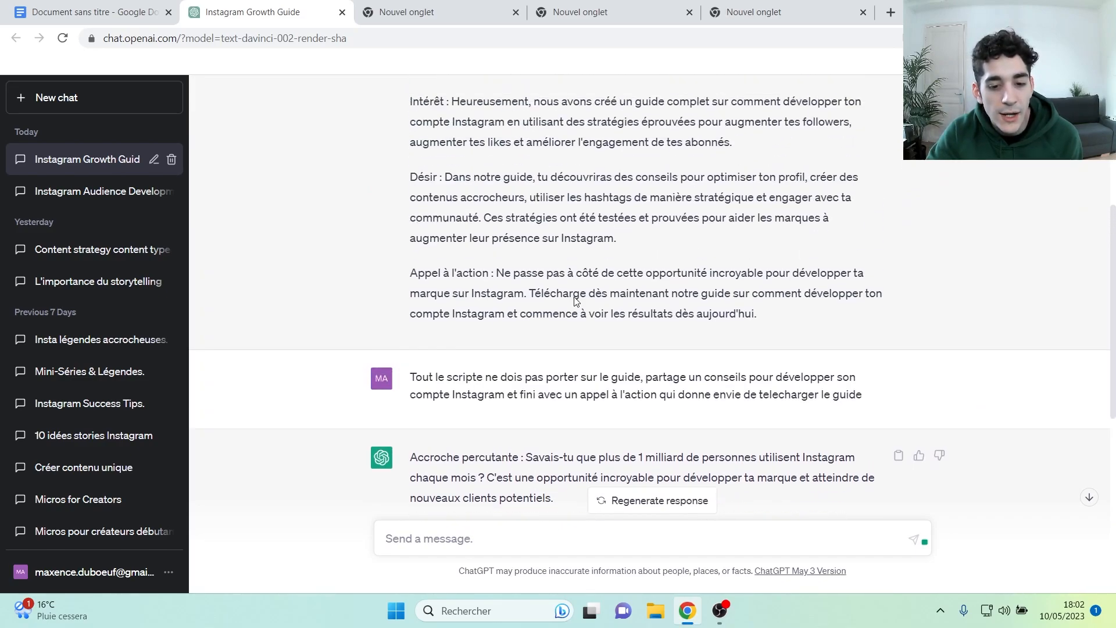
scroll(527, 288, down, 4)
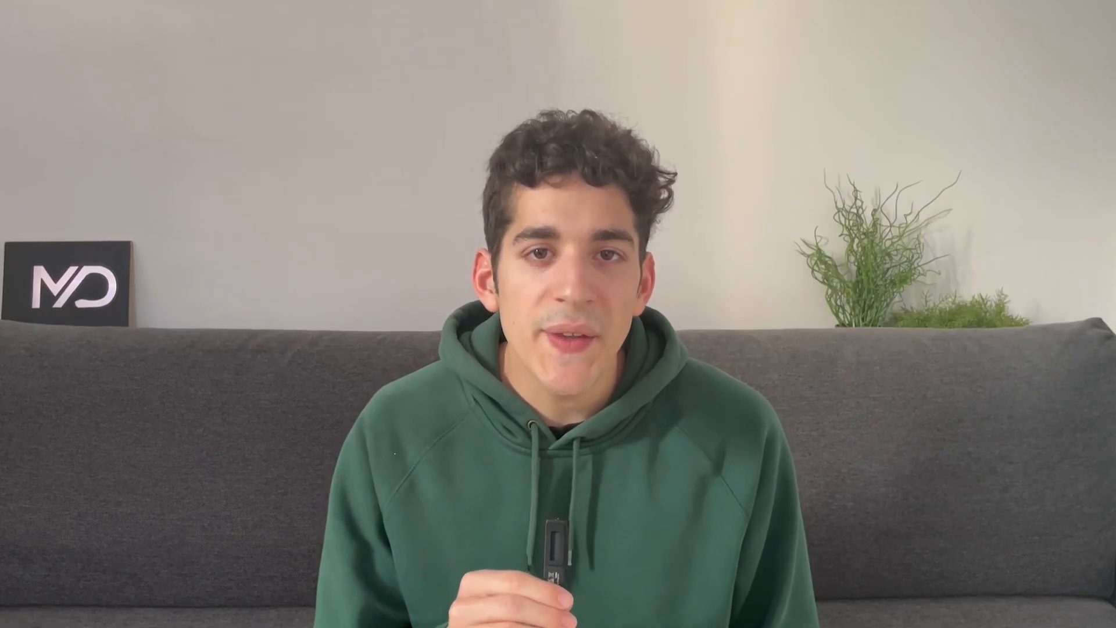